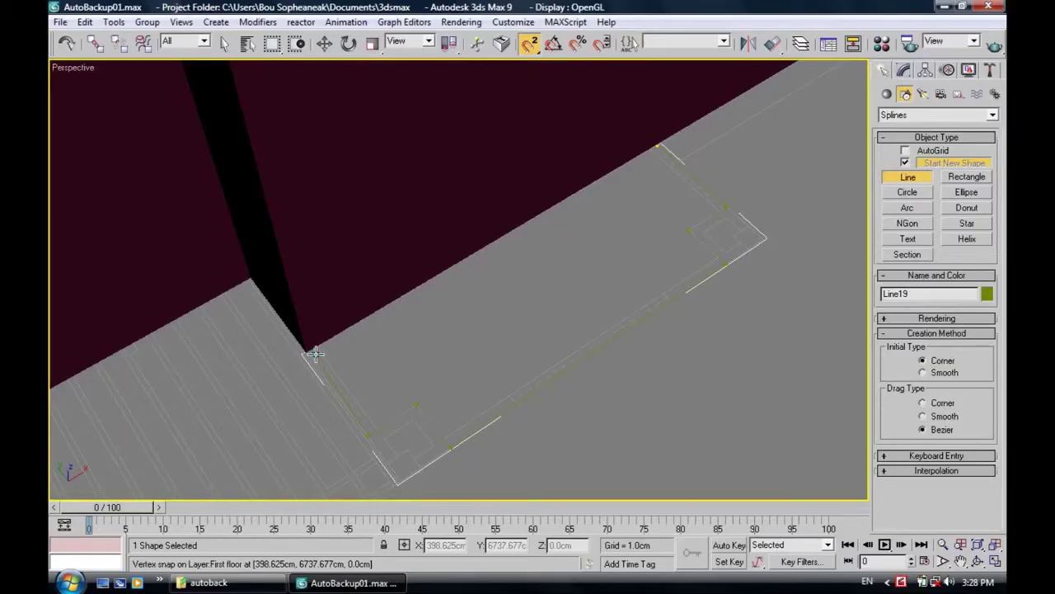
# Step: Close Line19 on its first vertex, answering Yes to 'Close spline?'
pyautogui.click(302, 353)
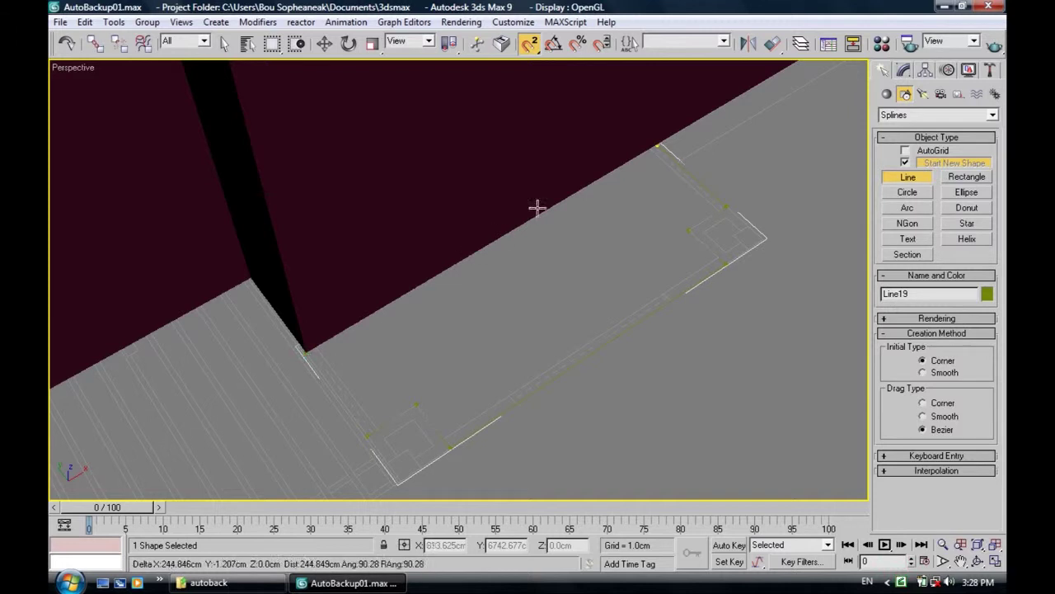
pyautogui.click(657, 146)
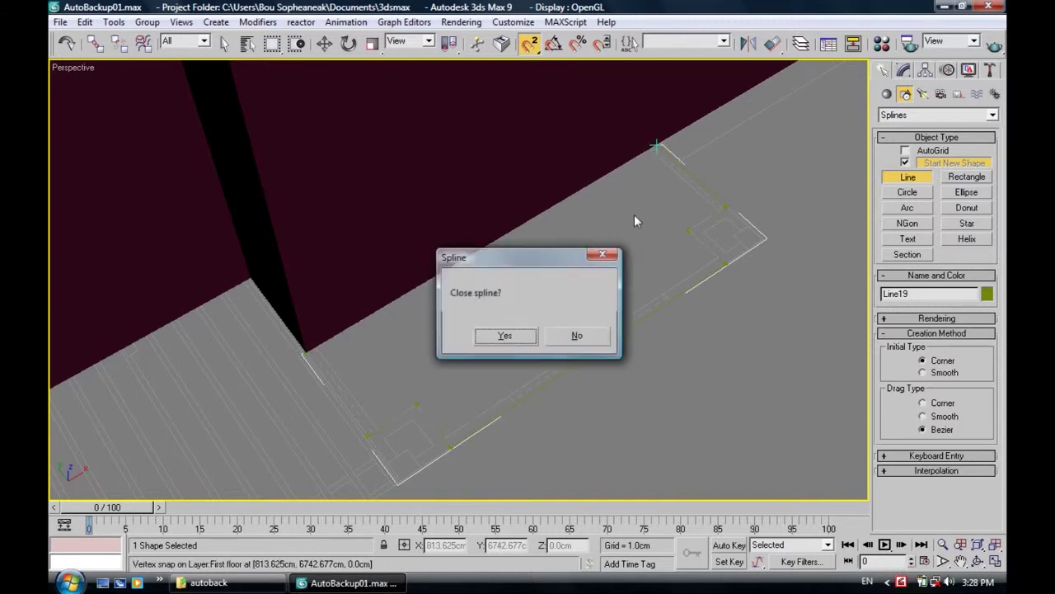
pyautogui.click(504, 335)
# Step: Pan around the closed floor outline and switch to the Move tool
pyautogui.scroll(-2, 506, 332)
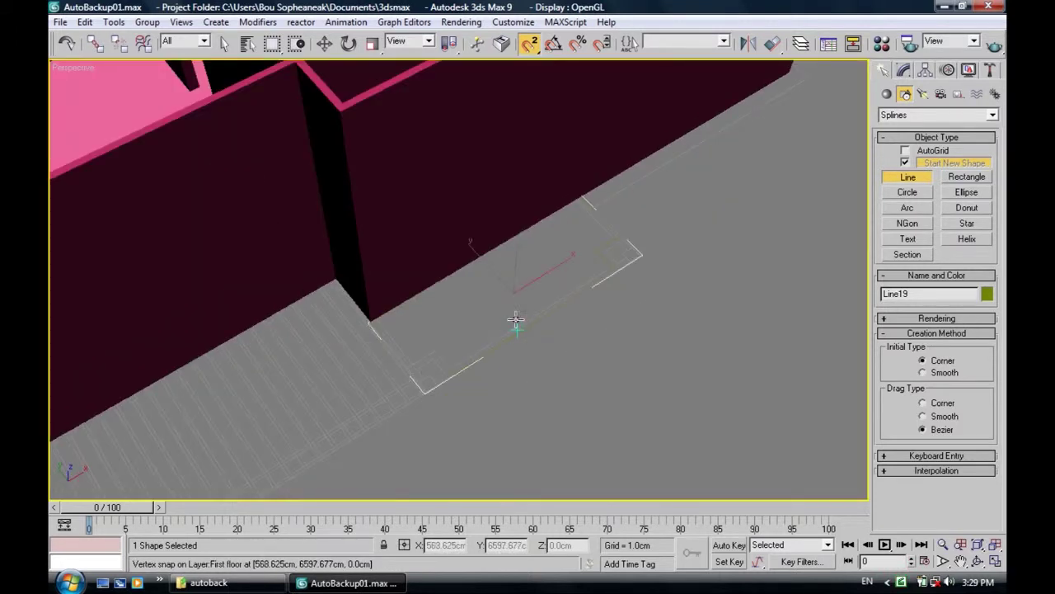
pyautogui.scroll(4, 523, 316)
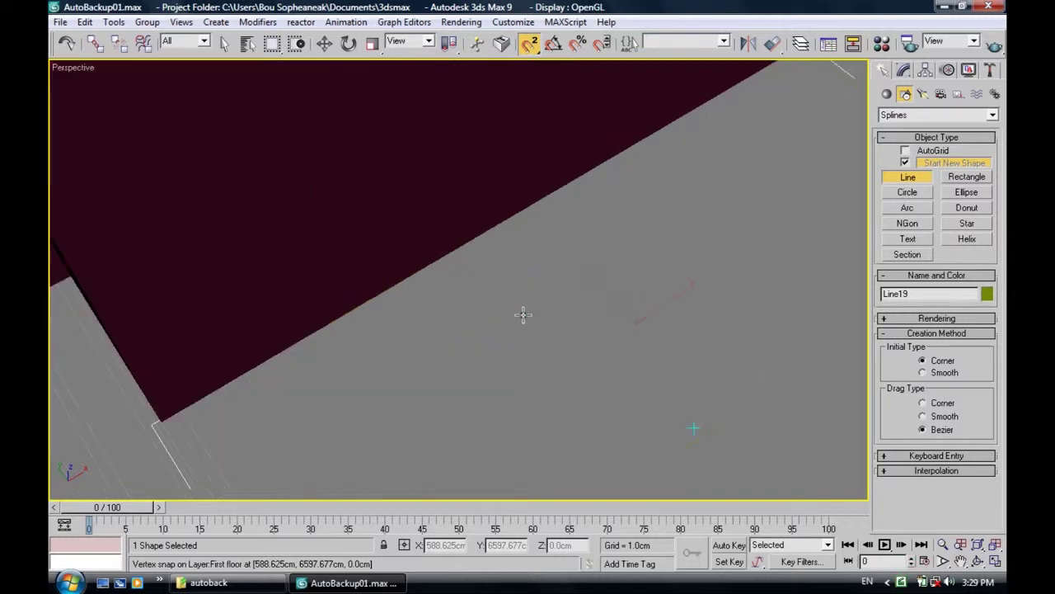
pyautogui.scroll(-2, 521, 315)
pyautogui.moveTo(525, 325); pyautogui.dragTo(525, 325, button='middle')
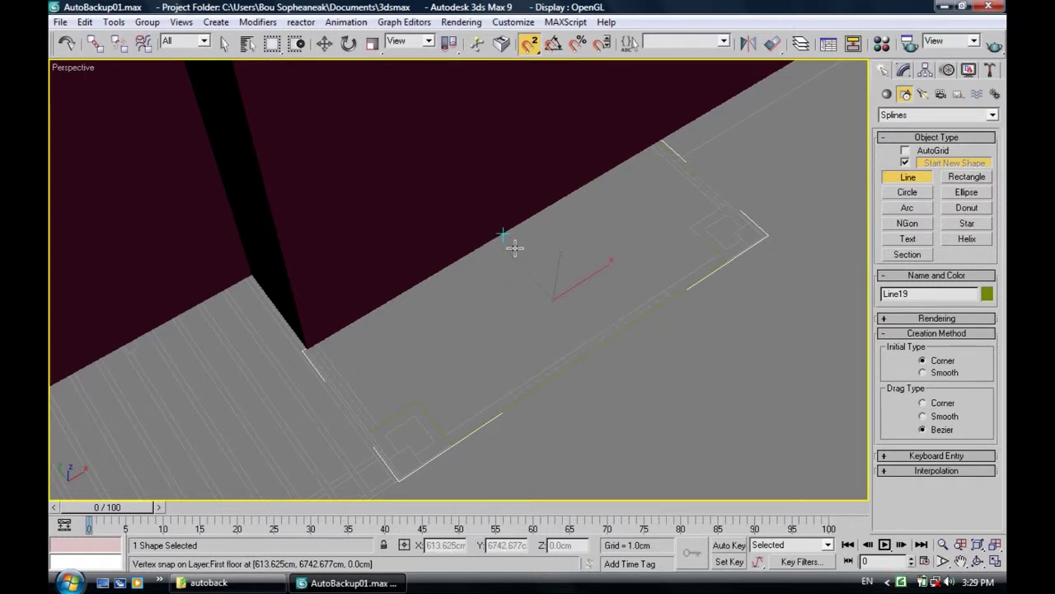
pyautogui.moveTo(513, 255); pyautogui.dragTo(508, 255, button='middle')
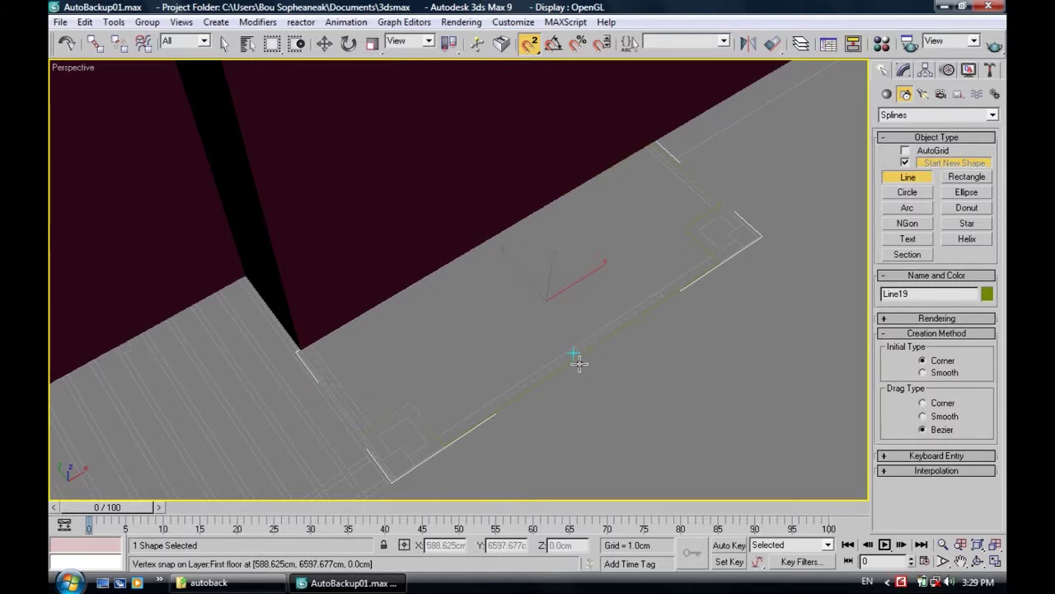
pyautogui.moveTo(576, 364); pyautogui.dragTo(551, 346, button='middle')
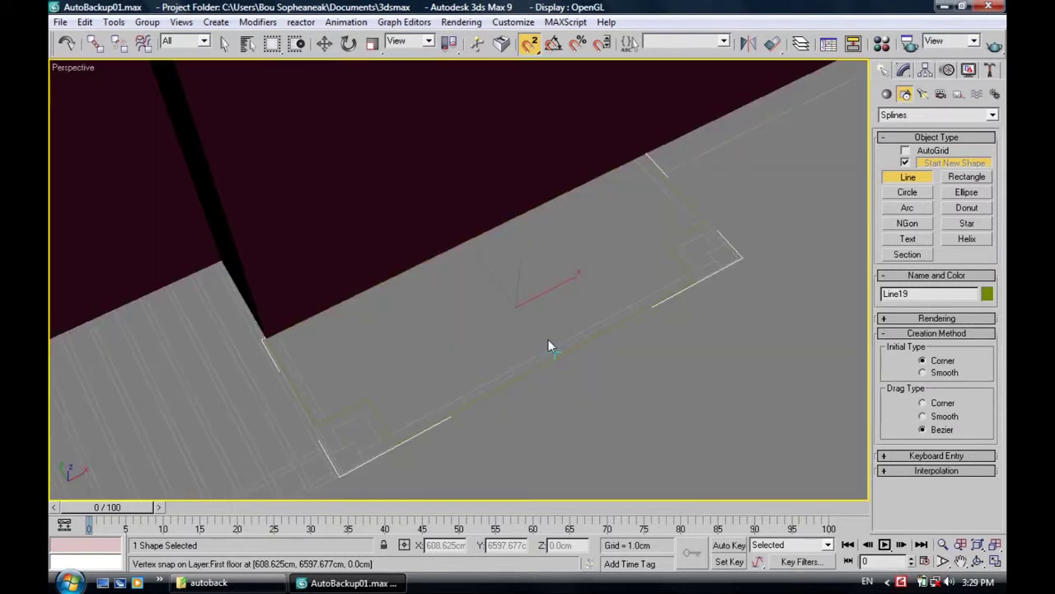
pyautogui.press('w')
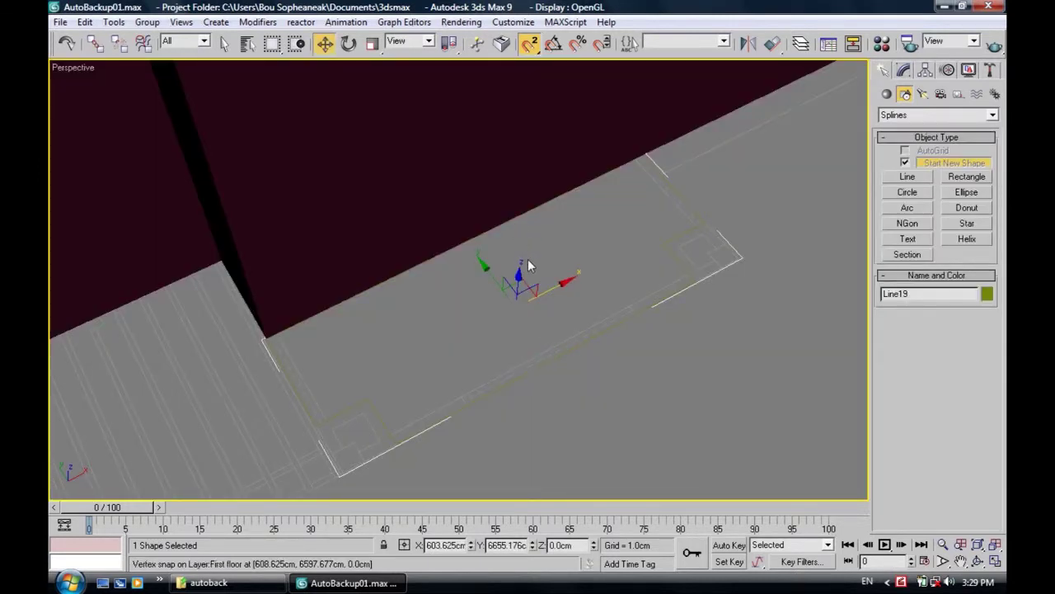
pyautogui.moveTo(526, 265)
pyautogui.keyDown('alt'); pyautogui.mouseDown(button='middle')
pyautogui.moveTo(533, 261)
pyautogui.moveTo(536, 295)
pyautogui.mouseUp(button='middle'); pyautogui.keyUp('alt')
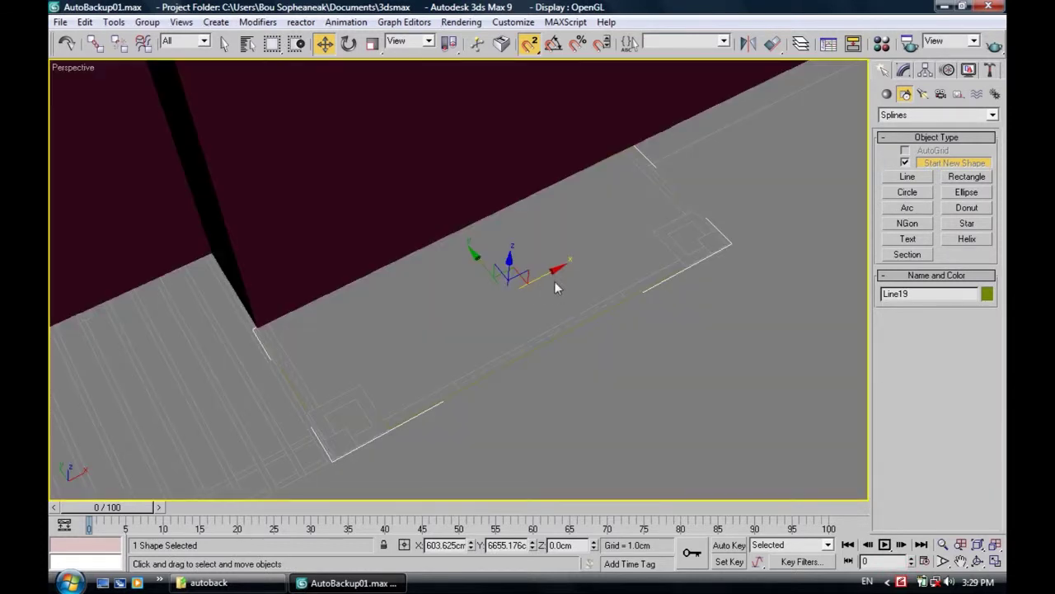
# Step: Apply an Extrude modifier with a 15 cm Amount to Line19, then deselect the slab
pyautogui.click(903, 72)
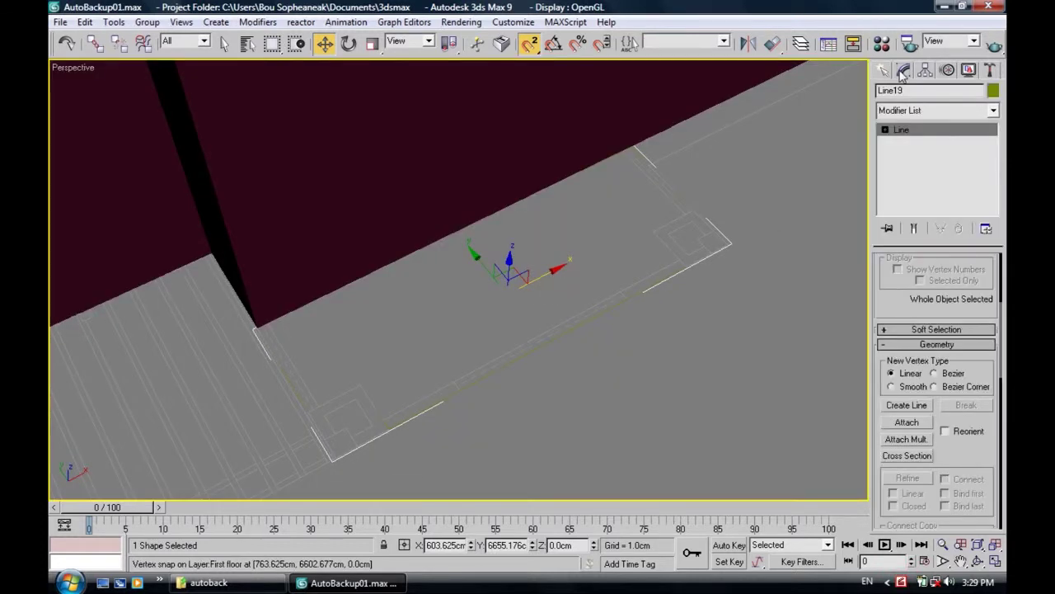
pyautogui.click(906, 111)
pyautogui.press('e')
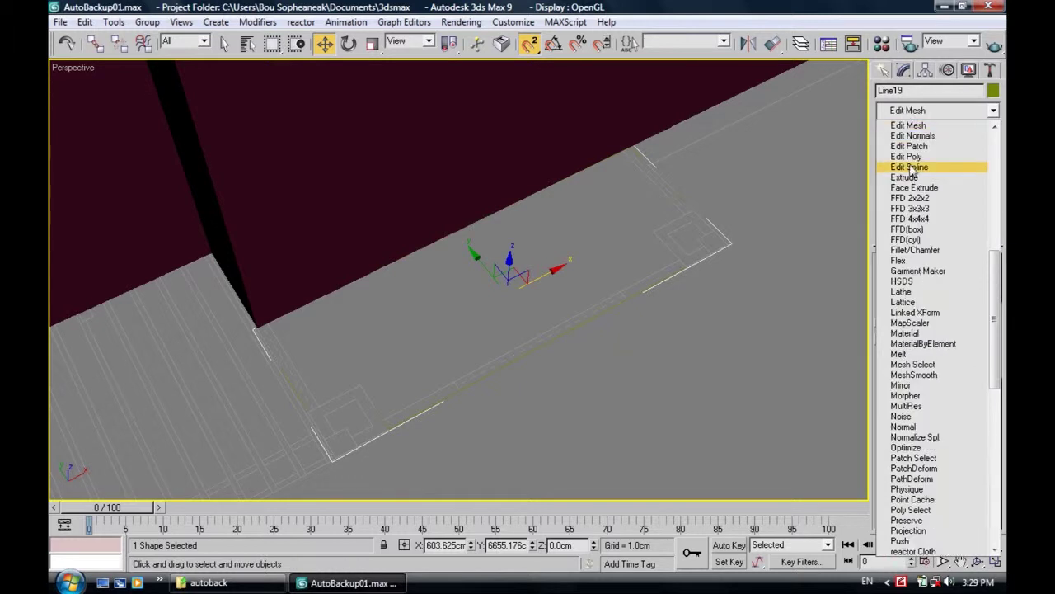
pyautogui.click(912, 180)
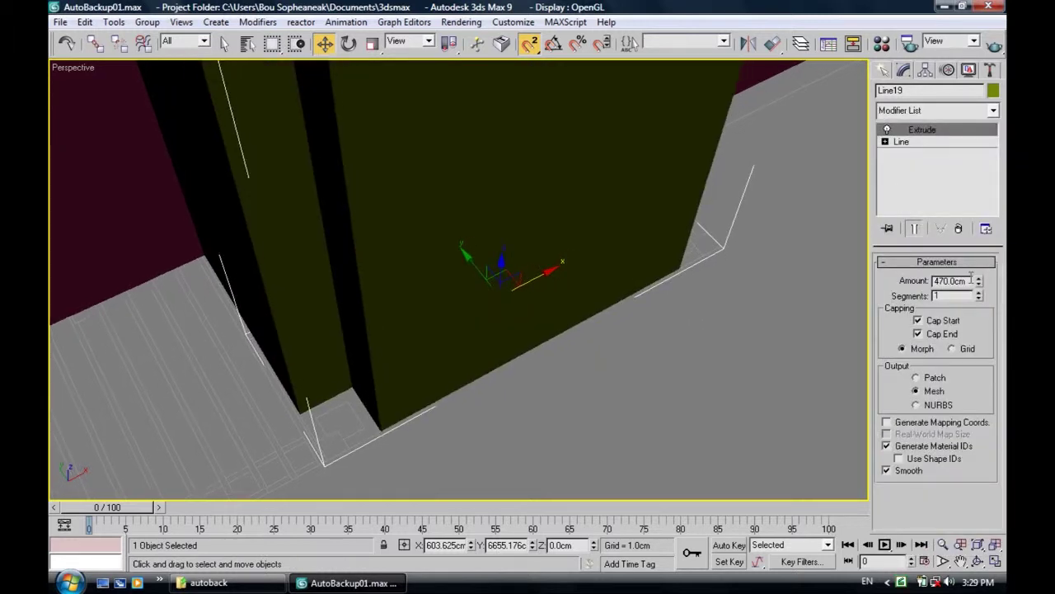
pyautogui.write('15')
pyautogui.press('Return')
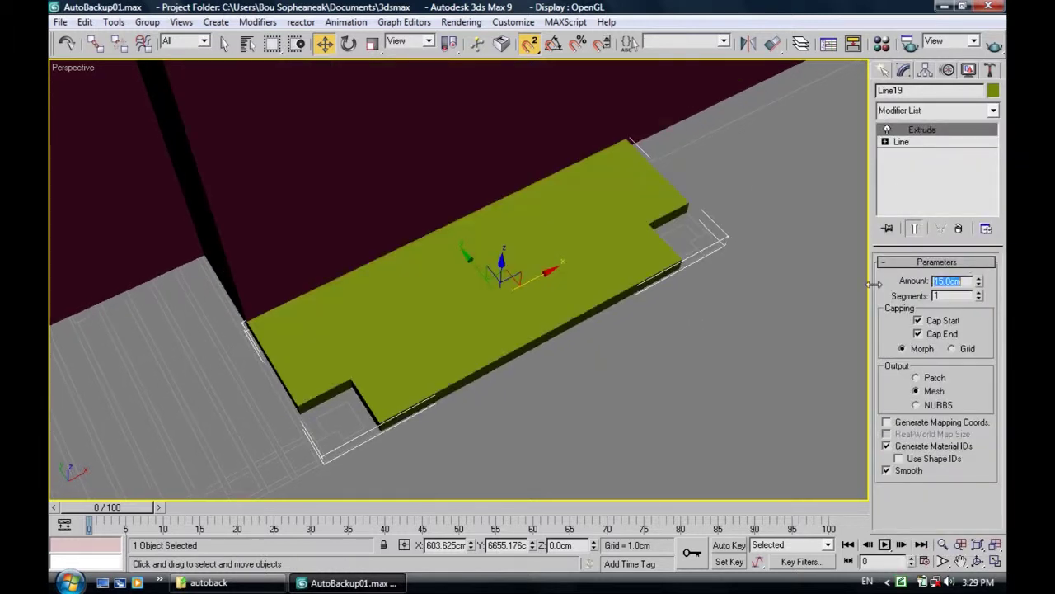
pyautogui.keyDown('alt'); pyautogui.moveTo(620, 352); pyautogui.dragTo(652, 324, button='middle'); pyautogui.keyUp('alt')
pyautogui.click(653, 328)
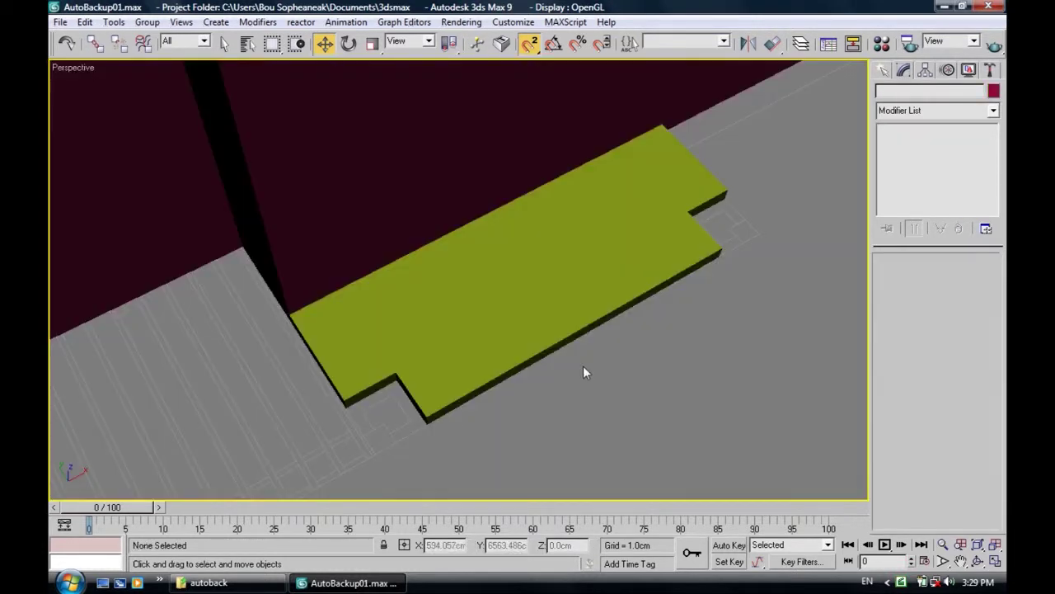
# Step: Zoom, orbit and toggle the four-view layout to inspect the new floor slab
pyautogui.scroll(4, 594, 272)
pyautogui.scroll(2, 603, 256)
pyautogui.hotkey('alt', 'w')
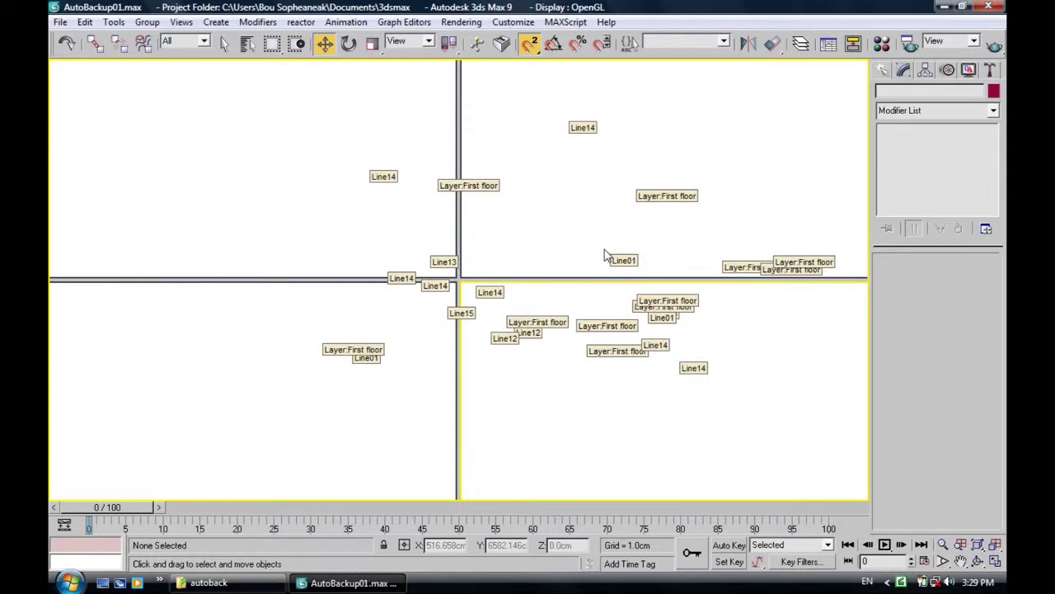
pyautogui.hotkey('alt', 'w')
pyautogui.keyDown('alt'); pyautogui.moveTo(502, 250); pyautogui.dragTo(495, 264, button='middle'); pyautogui.keyUp('alt')
pyautogui.hotkey('alt', 'w')
pyautogui.hotkey('alt', 'w')
pyautogui.scroll(2, 482, 255)
pyautogui.scroll(3, 486, 256)
pyautogui.scroll(2, 495, 259)
pyautogui.scroll(2, 507, 261)
pyautogui.scroll(-2, 513, 240)
pyautogui.scroll(-2, 503, 258)
pyautogui.scroll(-2, 495, 272)
pyautogui.scroll(-1, 495, 272)
pyautogui.scroll(-1, 490, 273)
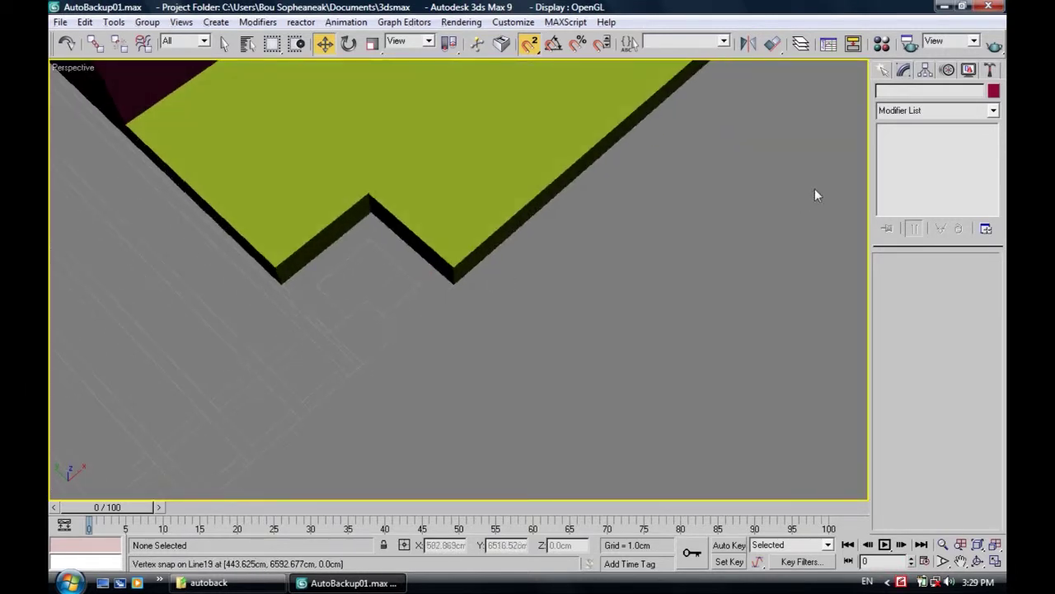
# Step: Set new shapes to combine into one object and frame the slab's corner notch
pyautogui.click(884, 72)
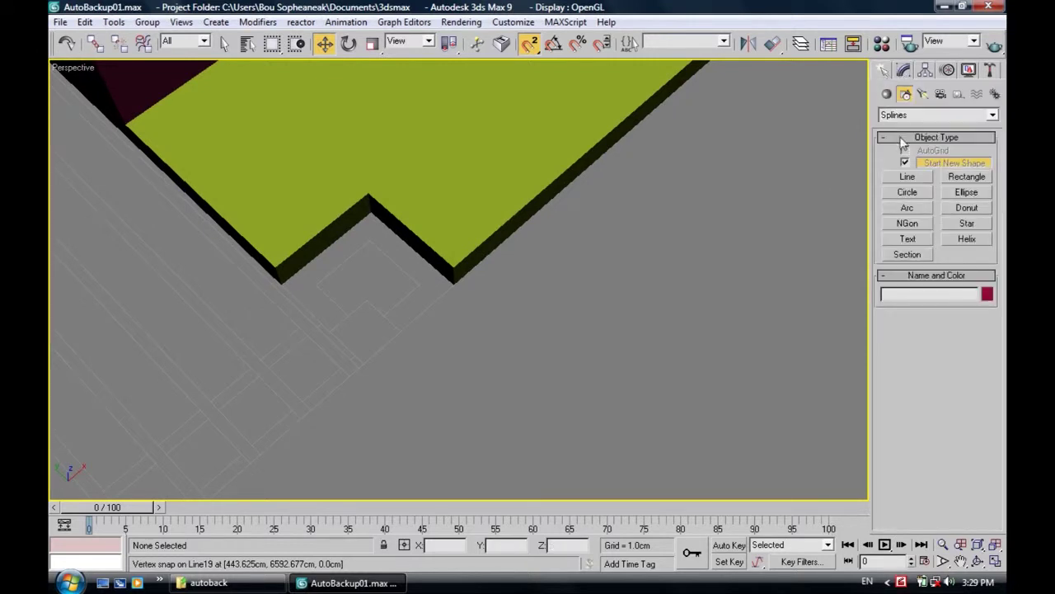
pyautogui.click(906, 162)
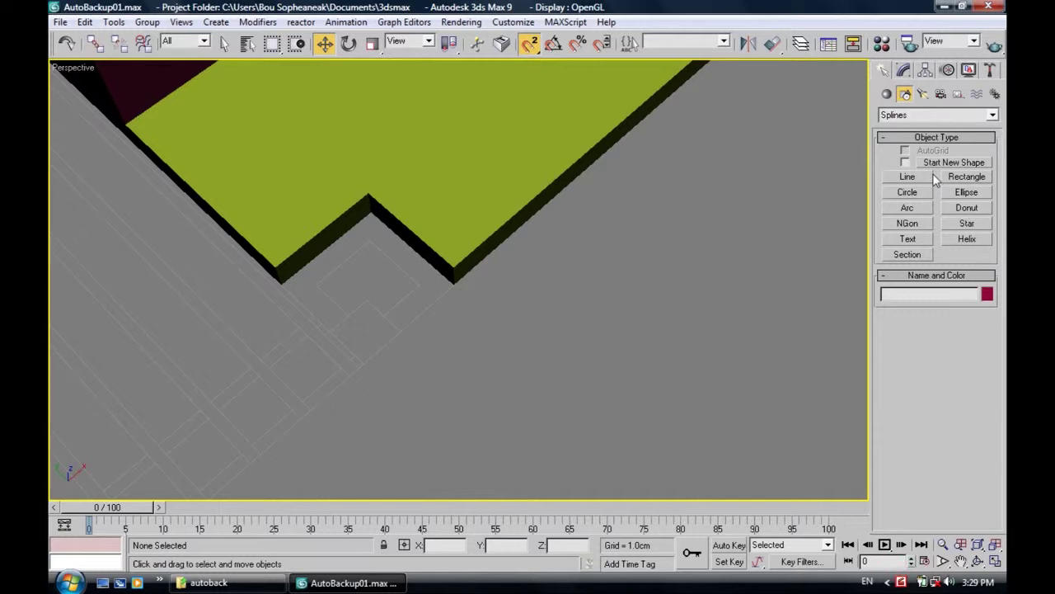
pyautogui.click(960, 177)
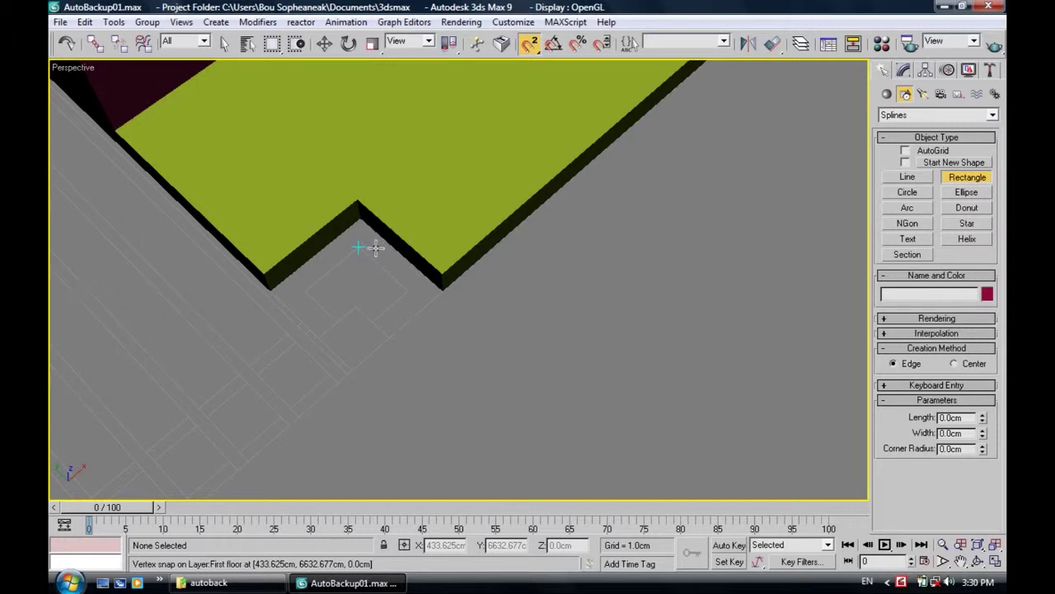
pyautogui.keyDown('alt'); pyautogui.moveTo(375, 248); pyautogui.dragTo(388, 258, button='middle'); pyautogui.keyUp('alt')
pyautogui.moveTo(416, 301); pyautogui.dragTo(393, 258, button='middle')
pyautogui.scroll(1, 393, 259)
pyautogui.scroll(1, 394, 259)
pyautogui.scroll(-2, 392, 251)
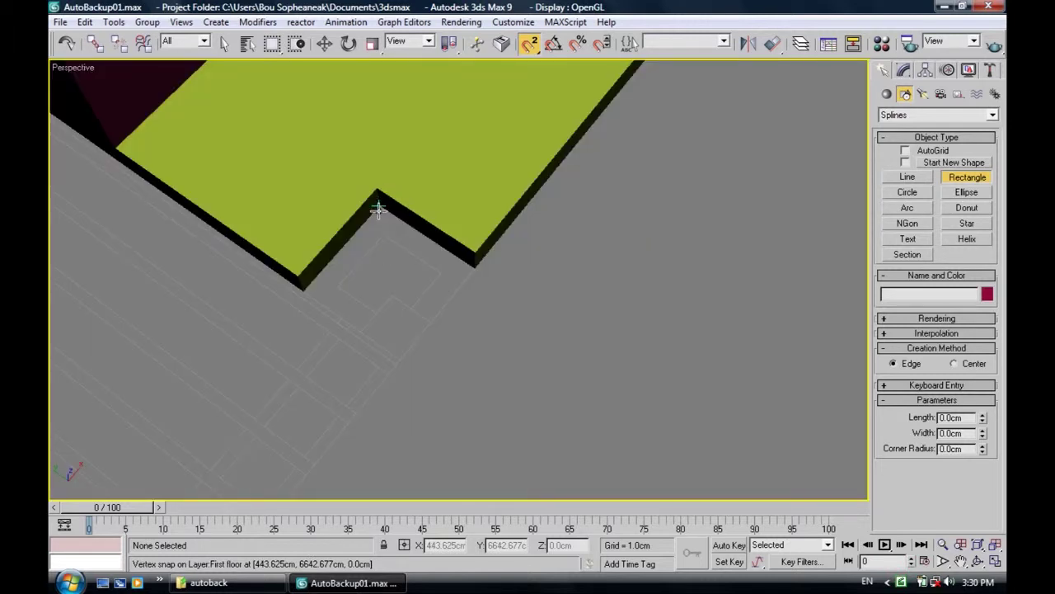
pyautogui.moveTo(380, 209); pyautogui.dragTo(378, 210, button='middle')
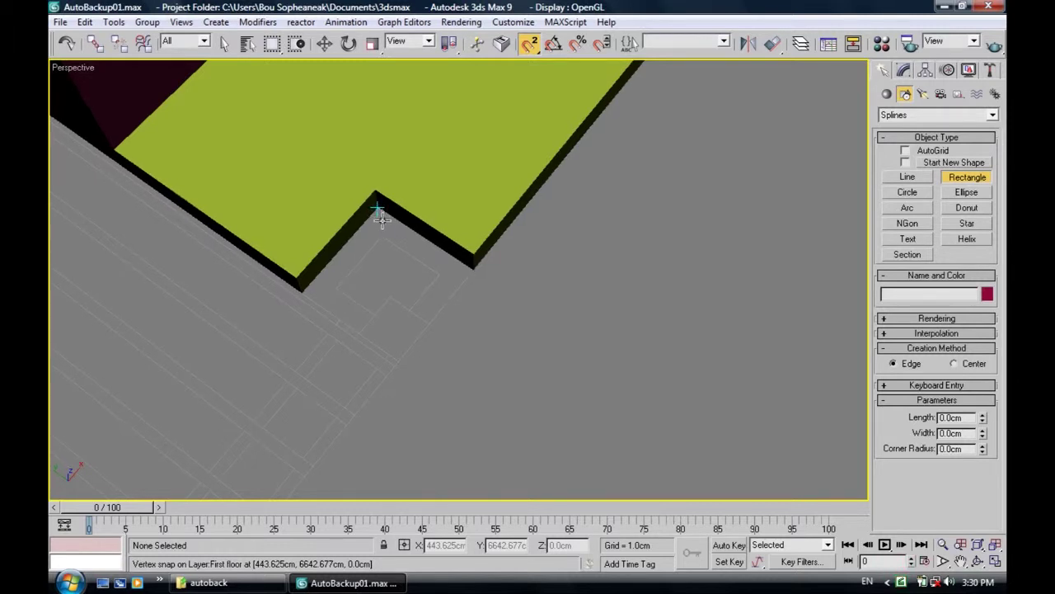
pyautogui.scroll(3, 381, 232)
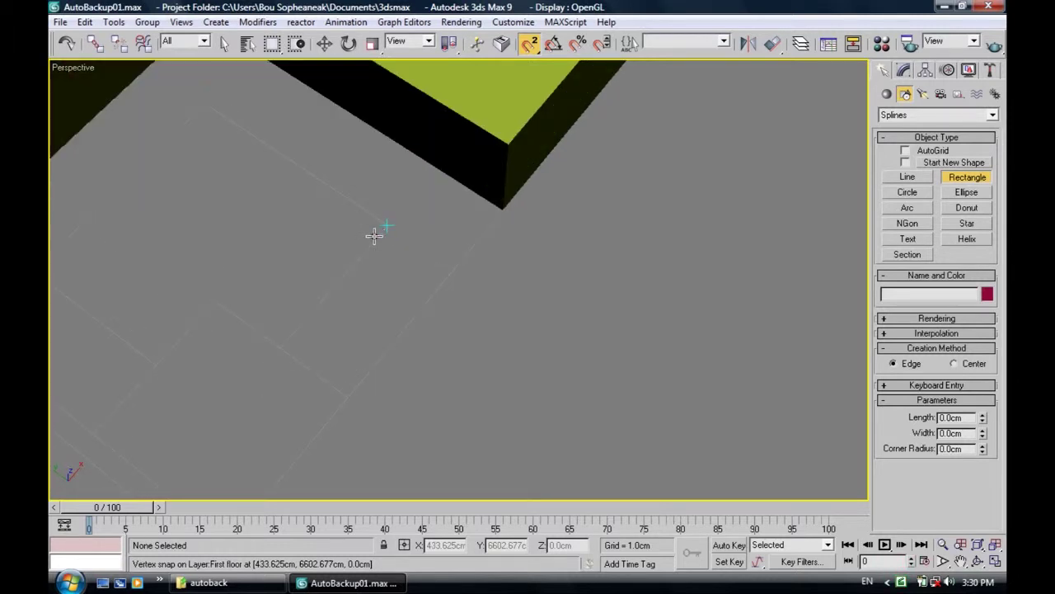
pyautogui.scroll(-2, 379, 234)
pyautogui.scroll(-1, 397, 230)
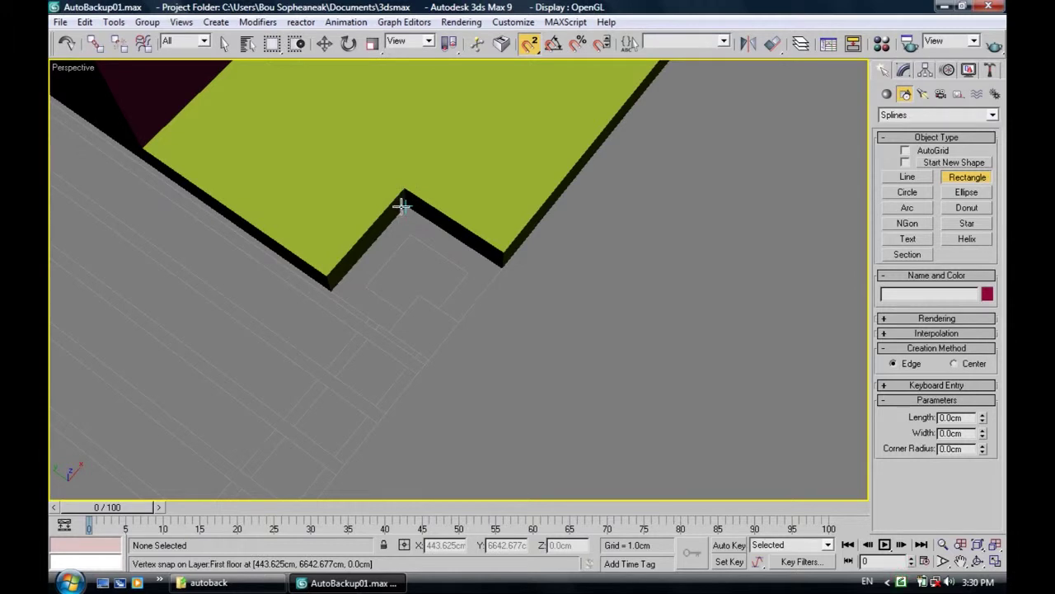
pyautogui.click(401, 206)
pyautogui.rightClick(624, 323)
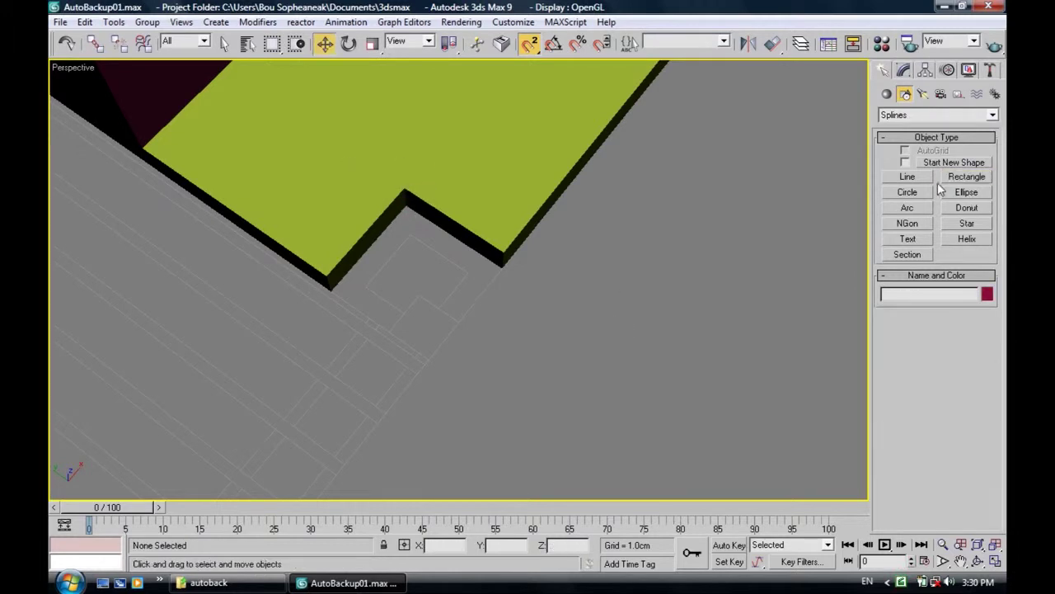
# Step: Trace a closed Line outline around the slab corner with vertex snapping, confirming Close spline
pyautogui.click(917, 178)
pyautogui.click(405, 203)
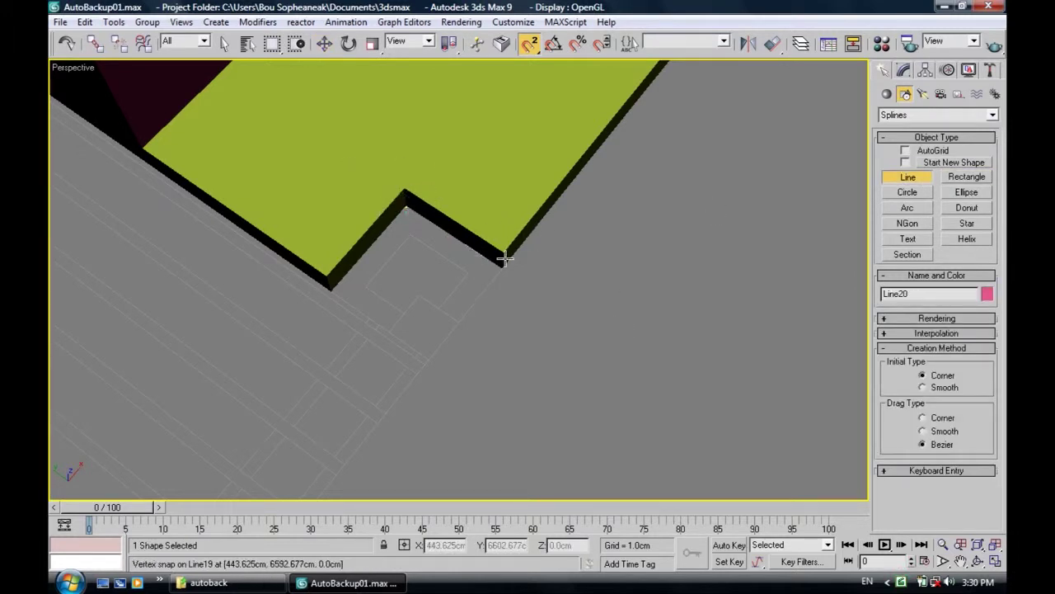
pyautogui.click(503, 266)
pyautogui.click(458, 322)
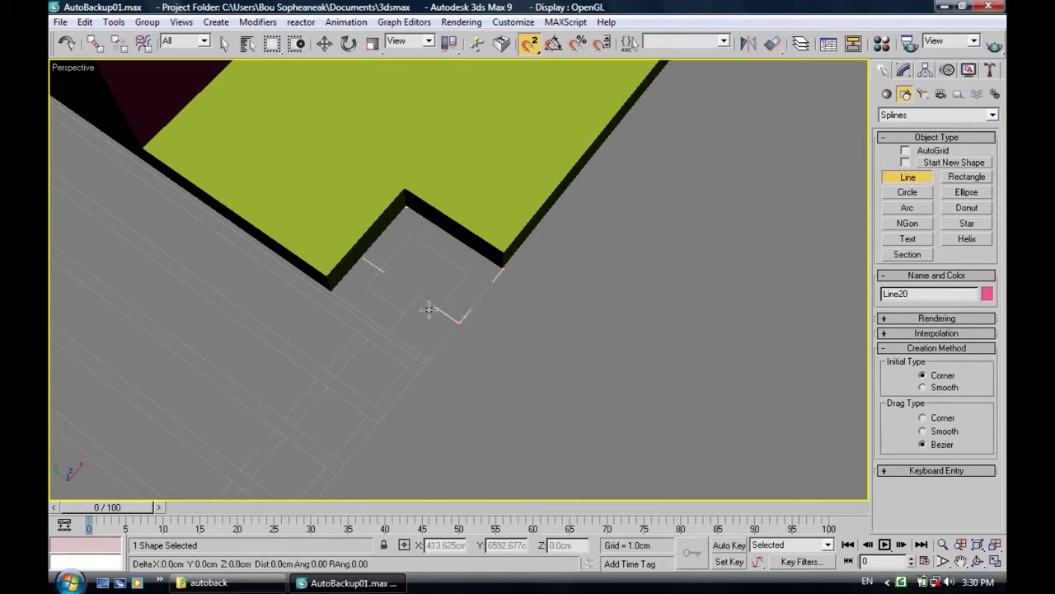
pyautogui.click(437, 307)
pyautogui.click(468, 273)
pyautogui.click(410, 236)
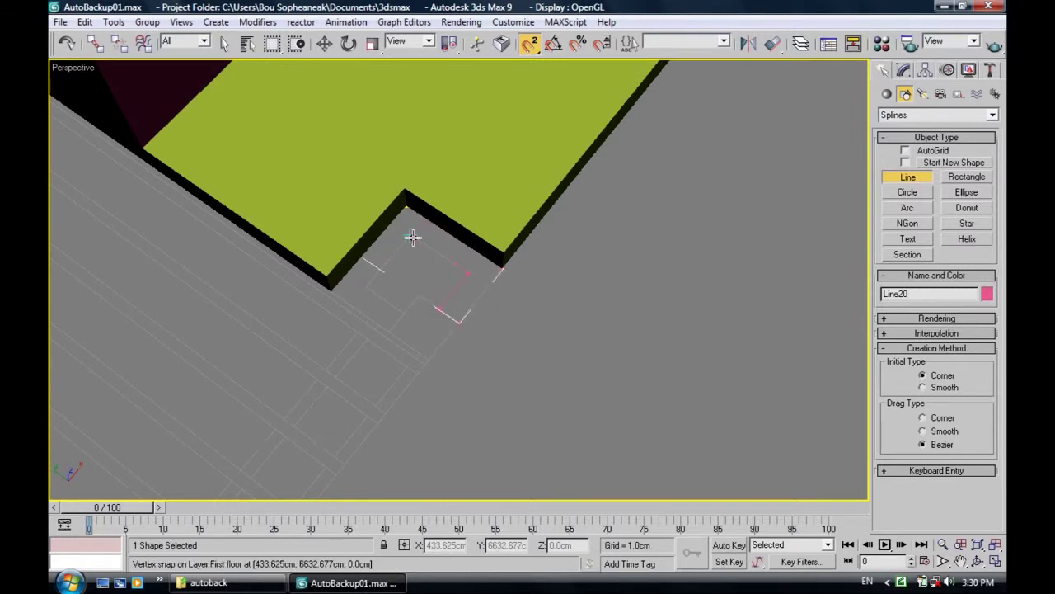
pyautogui.click(375, 283)
pyautogui.click(402, 311)
pyautogui.click(389, 333)
pyautogui.click(330, 290)
pyautogui.click(405, 207)
pyautogui.click(505, 337)
# Step: Try a 20 by 20 cm rectangle at the corner, then undo it
pyautogui.moveTo(470, 342); pyautogui.dragTo(444, 342, button='middle')
pyautogui.click(966, 177)
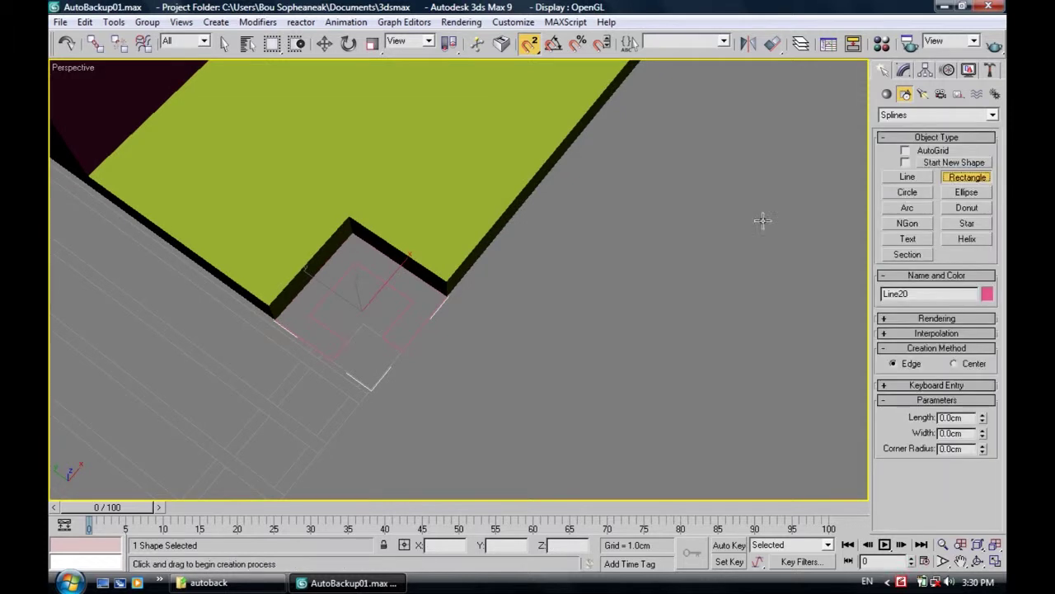
pyautogui.moveTo(362, 324); pyautogui.dragTo(375, 380)
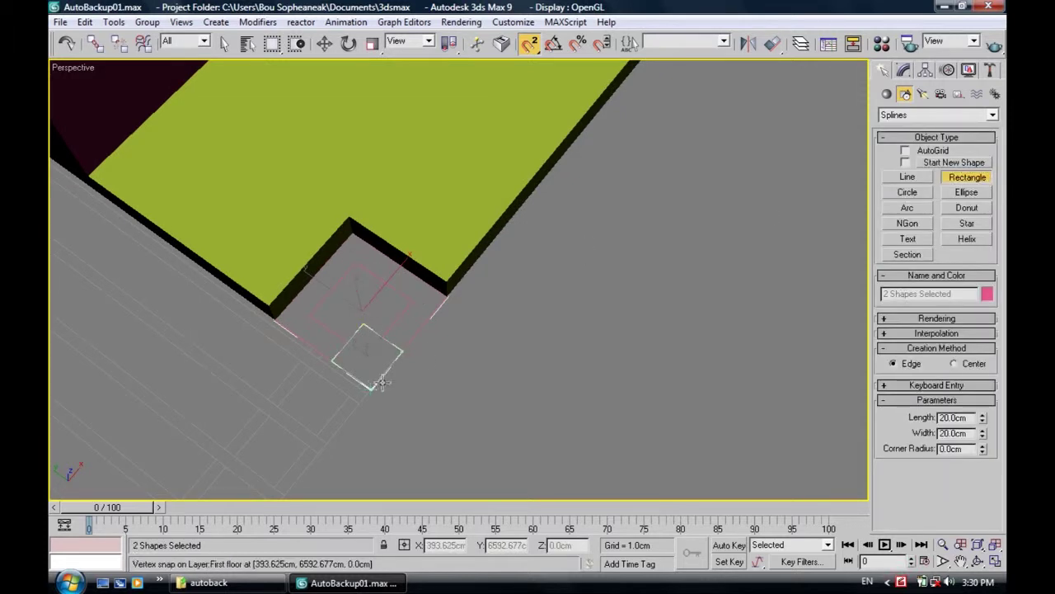
pyautogui.rightClick(444, 334)
pyautogui.hotkey('ctrl', 'z')
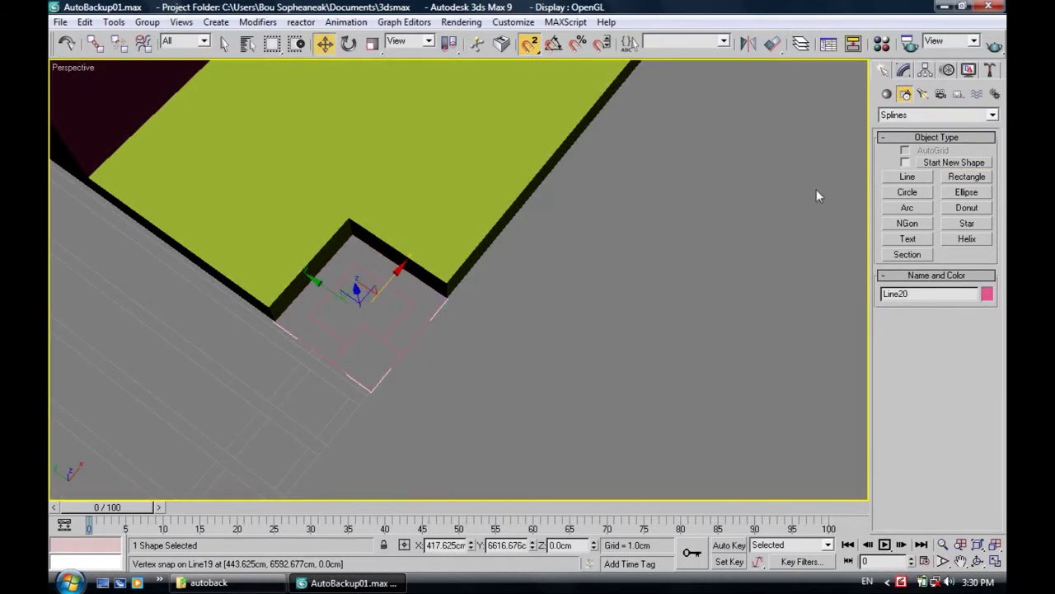
# Step: Extrude Line20 by 370 cm into a tall hollow column at the slab corner
pyautogui.click(905, 72)
pyautogui.click(902, 111)
pyautogui.scroll(-5, 907, 247)
pyautogui.click(904, 177)
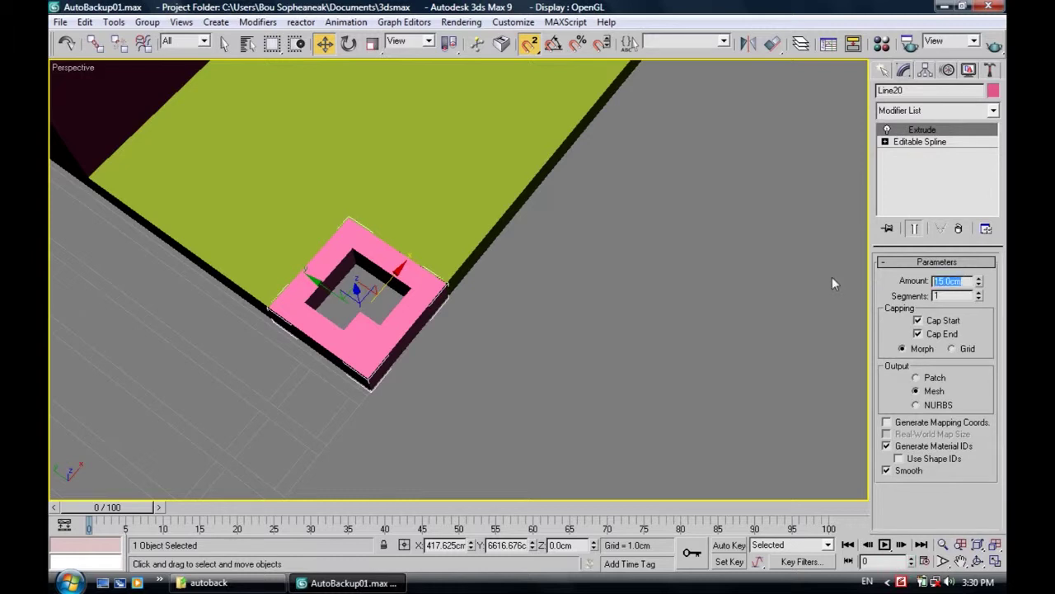
pyautogui.write('370')
pyautogui.press('Return')
pyautogui.scroll(-5, 478, 294)
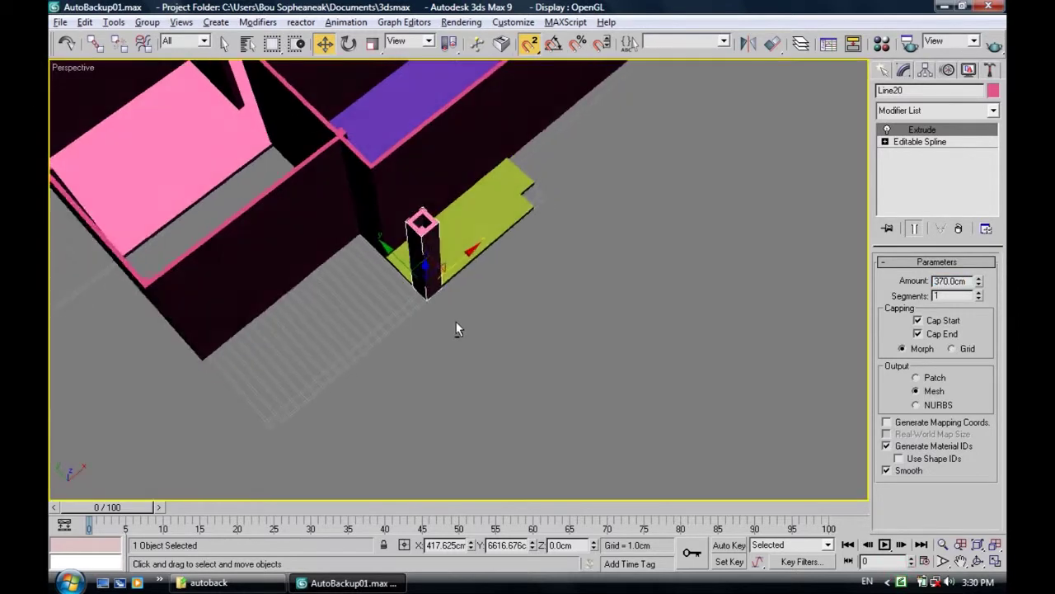
pyautogui.keyDown('alt'); pyautogui.moveTo(491, 318); pyautogui.dragTo(471, 304, button='middle'); pyautogui.keyUp('alt')
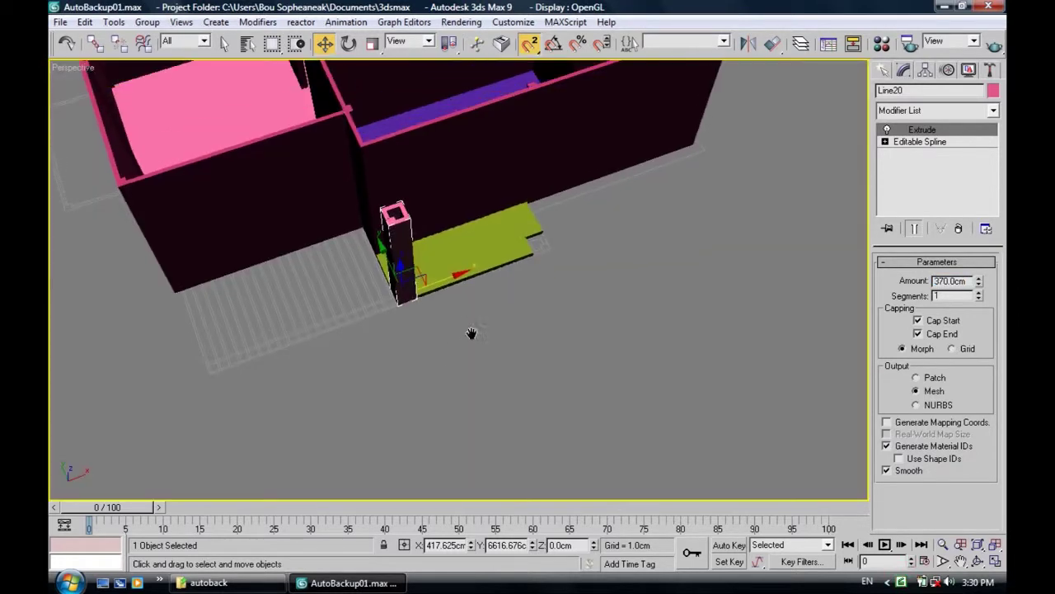
pyautogui.scroll(3, 475, 334)
pyautogui.scroll(2, 474, 330)
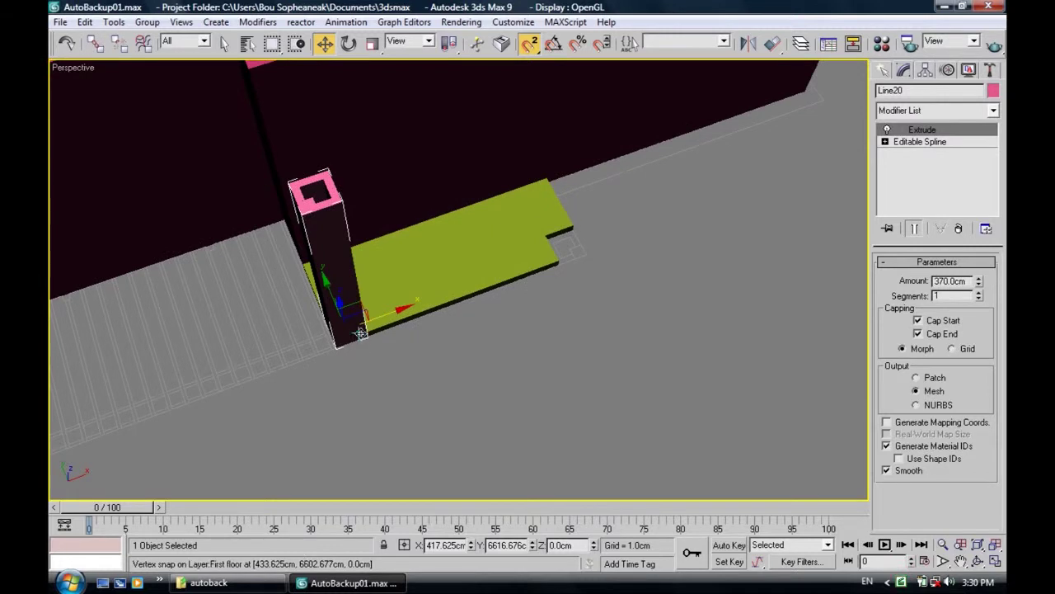
pyautogui.scroll(2, 373, 331)
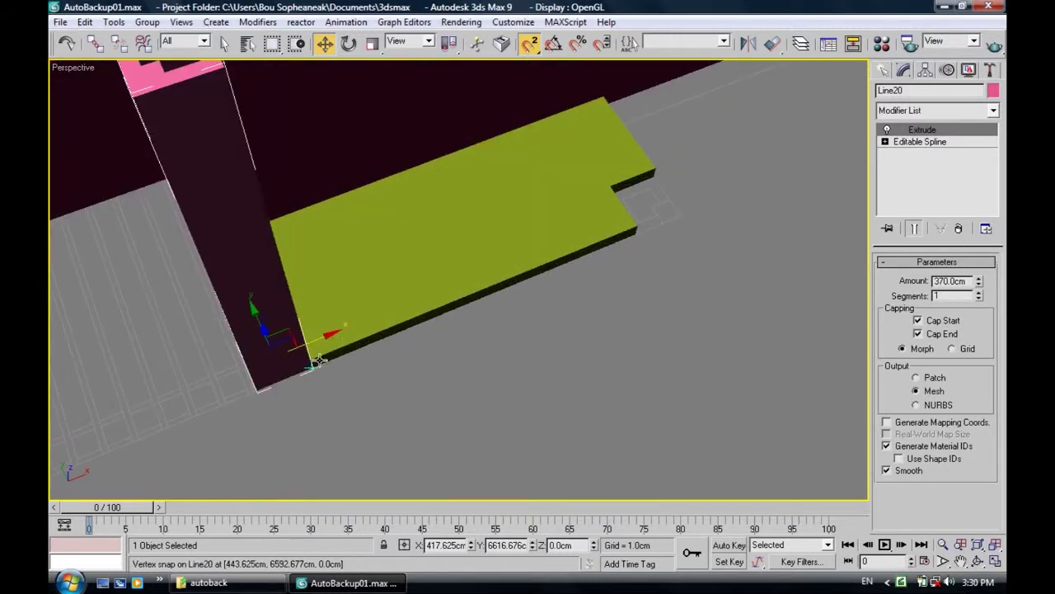
# Step: Shift-drag an Instance copy of the pillar to the slab's other corner
pyautogui.keyDown('shift'); pyautogui.moveTo(312, 369); pyautogui.dragTo(677, 218); pyautogui.keyUp('shift')
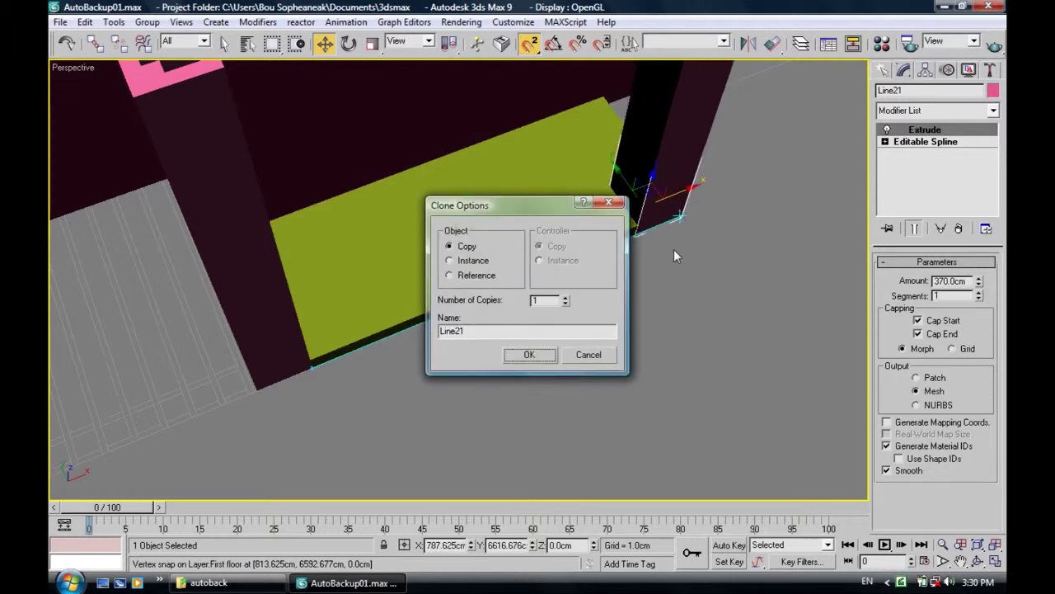
pyautogui.click(518, 356)
pyautogui.scroll(-3, 606, 437)
pyautogui.keyDown('alt'); pyautogui.moveTo(783, 263); pyautogui.dragTo(833, 183, button='middle'); pyautogui.keyUp('alt')
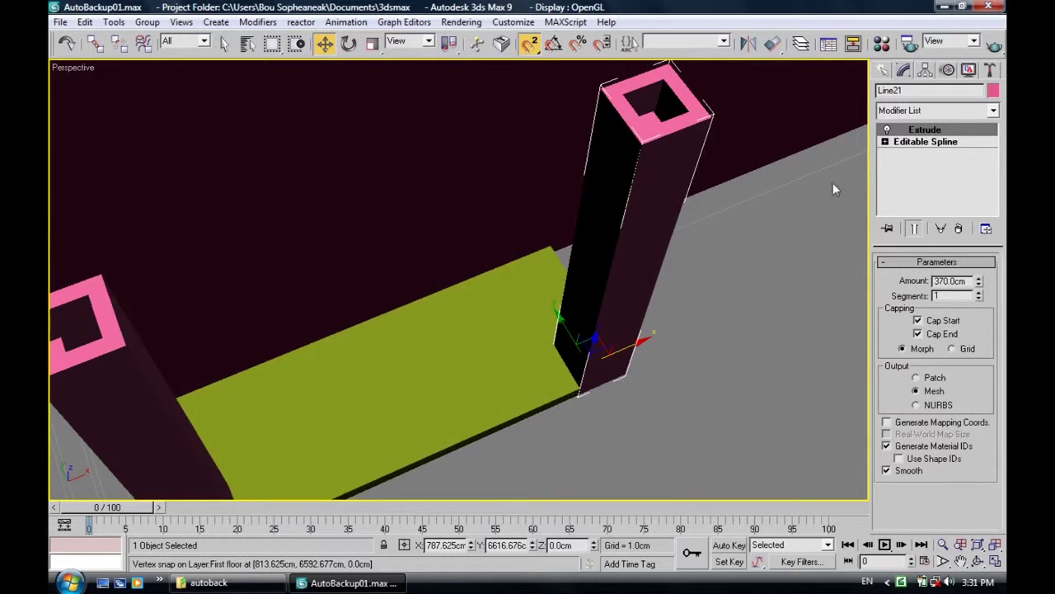
# Step: Mirror the pillar copy on the X axis
pyautogui.click(756, 47)
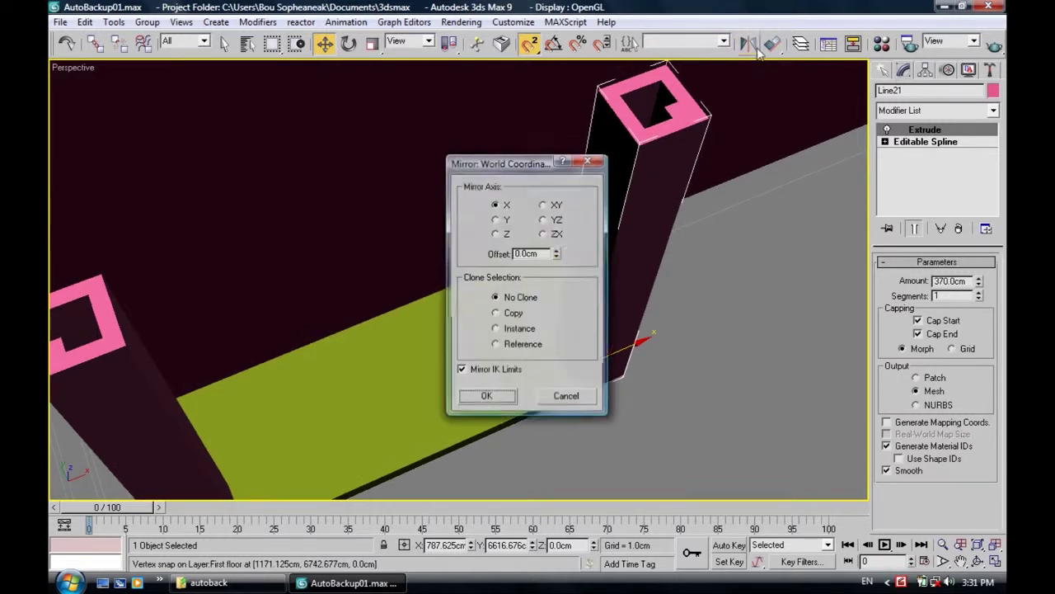
pyautogui.click(487, 395)
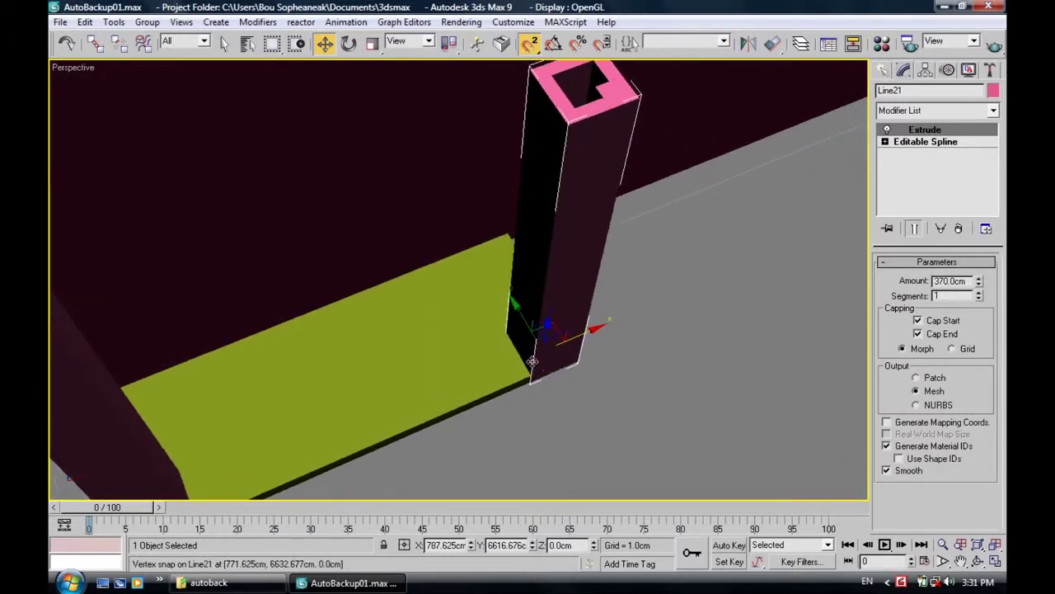
pyautogui.scroll(3, 546, 356)
pyautogui.scroll(3, 508, 311)
pyautogui.scroll(3, 528, 329)
pyautogui.scroll(2, 464, 287)
pyautogui.scroll(-5, 463, 287)
pyautogui.scroll(2, 495, 307)
pyautogui.scroll(1, 494, 308)
pyautogui.scroll(1, 494, 308)
pyautogui.scroll(1, 486, 326)
pyautogui.scroll(1, 466, 334)
pyautogui.scroll(1, 528, 313)
# Step: Snap the mirrored pillar into alignment at the corner and deselect it
pyautogui.moveTo(614, 317); pyautogui.dragTo(629, 314)
pyautogui.scroll(-4, 624, 318)
pyautogui.moveTo(530, 302)
pyautogui.keyDown('alt'); pyautogui.mouseDown(button='middle')
pyautogui.moveTo(612, 288)
pyautogui.moveTo(585, 283)
pyautogui.moveTo(581, 323)
pyautogui.moveTo(667, 349)
pyautogui.mouseUp(button='middle'); pyautogui.keyUp('alt')
pyautogui.click(610, 287)
pyautogui.scroll(-5, 686, 321)
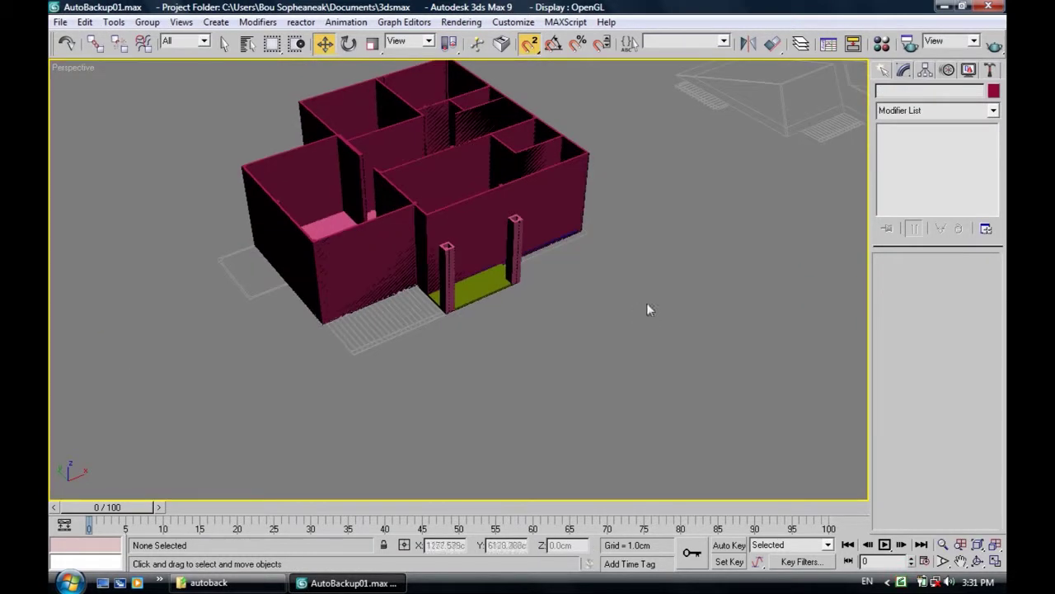
# Step: Zoom, pan and orbit the Perspective view to centre on the red house
pyautogui.scroll(-3, 511, 200)
pyautogui.scroll(-3, 535, 248)
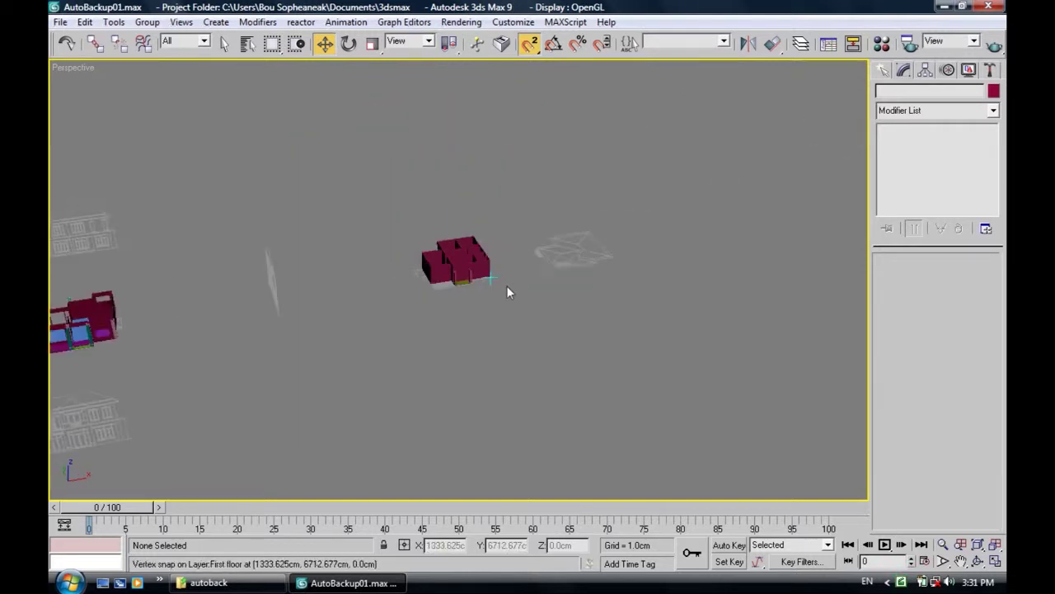
pyautogui.scroll(-2, 509, 292)
pyautogui.moveTo(600, 255); pyautogui.dragTo(808, 135, button='middle')
pyautogui.scroll(3, 403, 259)
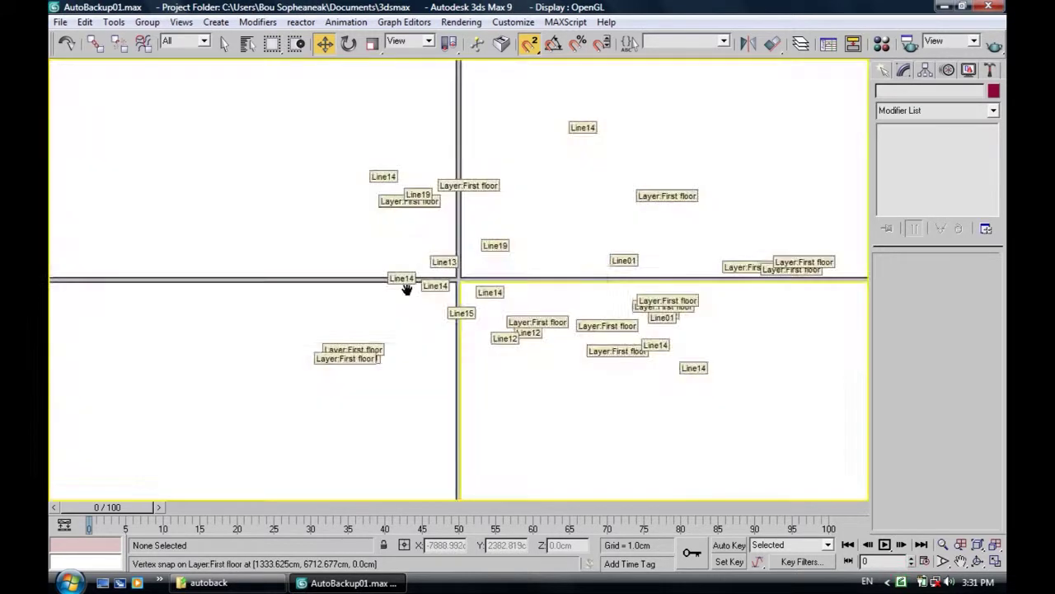
pyautogui.scroll(3, 409, 350)
pyautogui.scroll(2, 410, 285)
pyautogui.scroll(2, 344, 247)
pyautogui.scroll(-3, 396, 318)
pyautogui.scroll(-2, 503, 314)
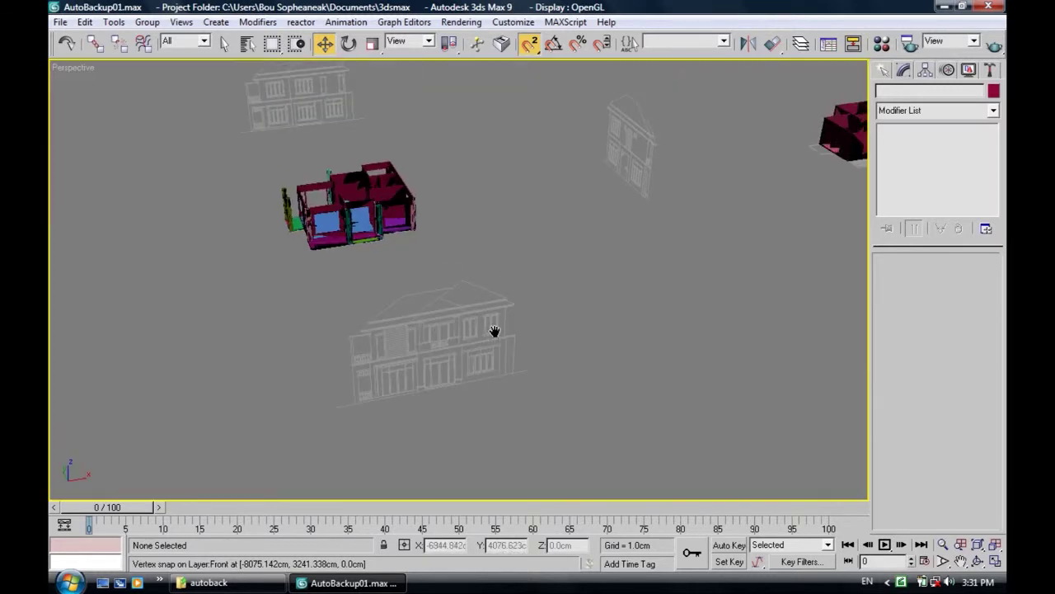
pyautogui.moveTo(596, 266)
pyautogui.mouseDown(button='middle')
pyautogui.moveTo(335, 336)
pyautogui.moveTo(599, 262)
pyautogui.moveTo(603, 240)
pyautogui.moveTo(454, 365)
pyautogui.mouseUp(button='middle')
pyautogui.scroll(3, 622, 241)
pyautogui.scroll(2, 468, 330)
pyautogui.moveTo(467, 330); pyautogui.dragTo(424, 372, button='middle')
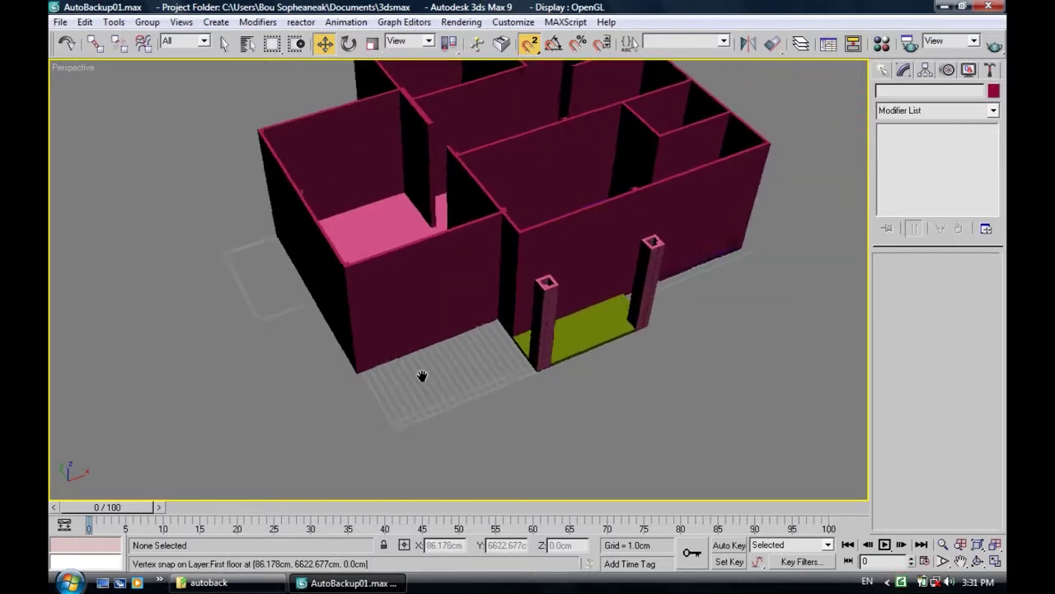
pyautogui.scroll(3, 539, 333)
pyautogui.scroll(-2, 505, 352)
pyautogui.scroll(-2, 537, 355)
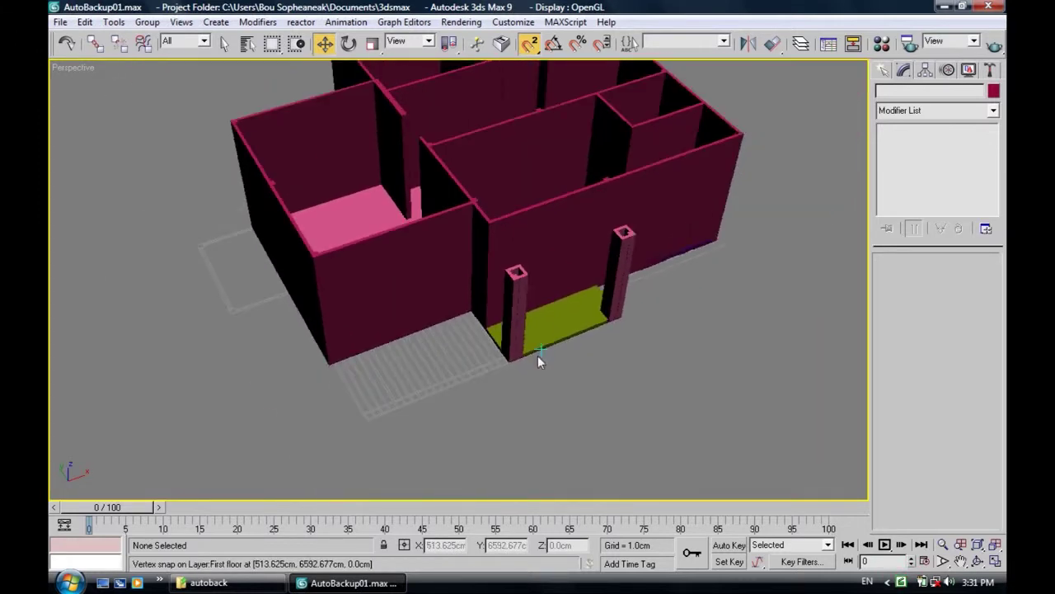
pyautogui.scroll(-2, 536, 359)
pyautogui.scroll(-5, 536, 366)
pyautogui.moveTo(278, 384); pyautogui.dragTo(408, 377, button='middle')
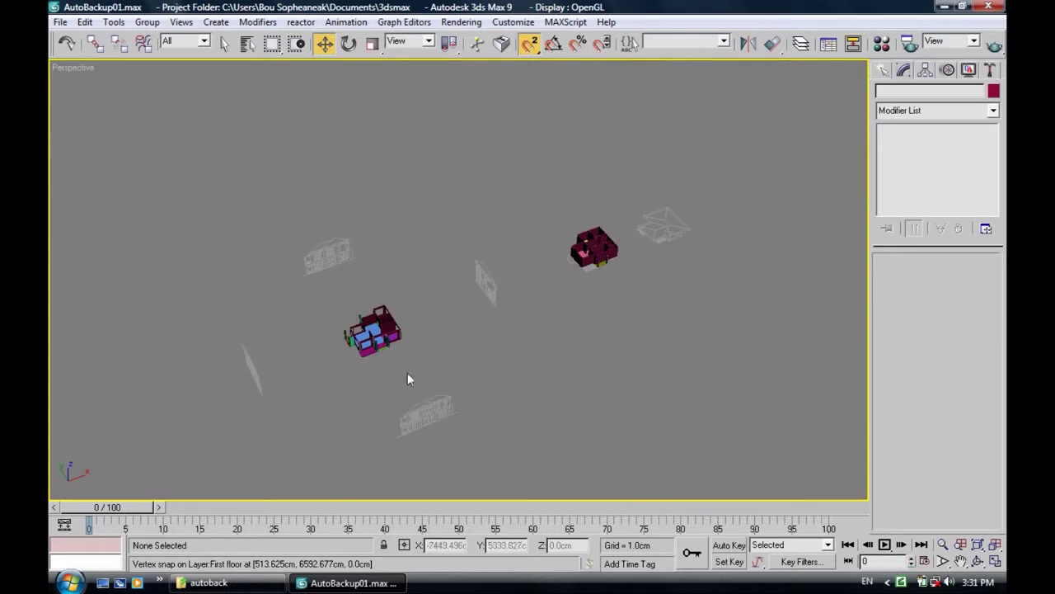
pyautogui.scroll(5, 621, 310)
pyautogui.moveTo(620, 310)
pyautogui.mouseDown(button='middle')
pyautogui.moveTo(470, 303)
pyautogui.moveTo(481, 385)
pyautogui.moveTo(493, 392)
pyautogui.moveTo(469, 278)
pyautogui.mouseUp(button='middle')
pyautogui.scroll(5, 476, 381)
# Step: Switch the Perspective viewport to wireframe with F3 and zoom out over the scene
pyautogui.press('F3')
pyautogui.scroll(4, 487, 342)
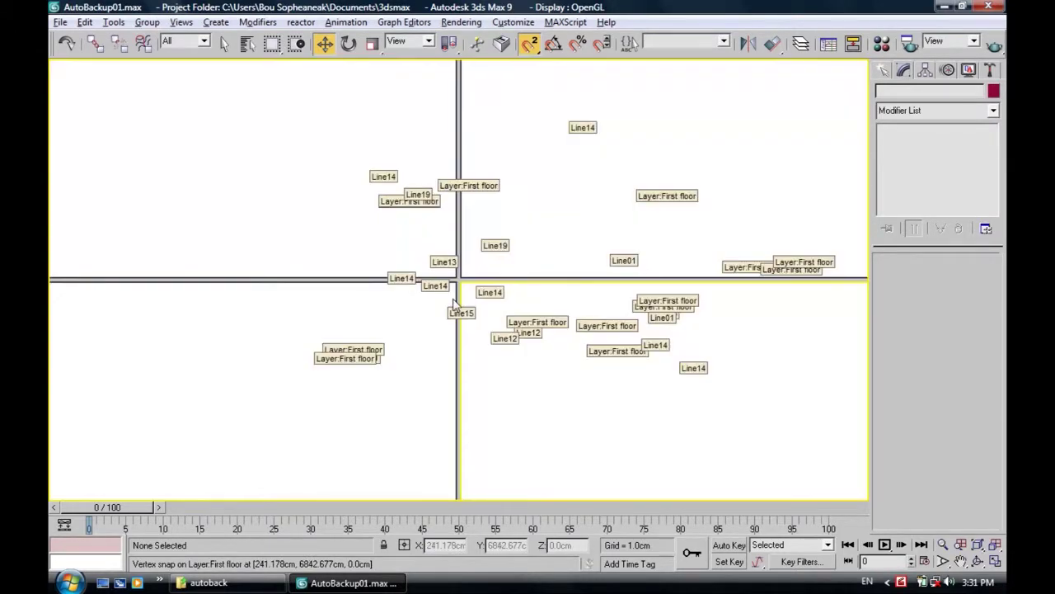
pyautogui.moveTo(453, 314)
pyautogui.mouseDown(button='middle')
pyautogui.moveTo(413, 370)
pyautogui.moveTo(586, 369)
pyautogui.moveTo(638, 300)
pyautogui.moveTo(573, 275)
pyautogui.mouseUp(button='middle')
pyautogui.scroll(-2, 499, 292)
pyautogui.scroll(-5, 506, 363)
pyautogui.scroll(-3, 506, 368)
pyautogui.scroll(-3, 506, 368)
pyautogui.scroll(3, 642, 294)
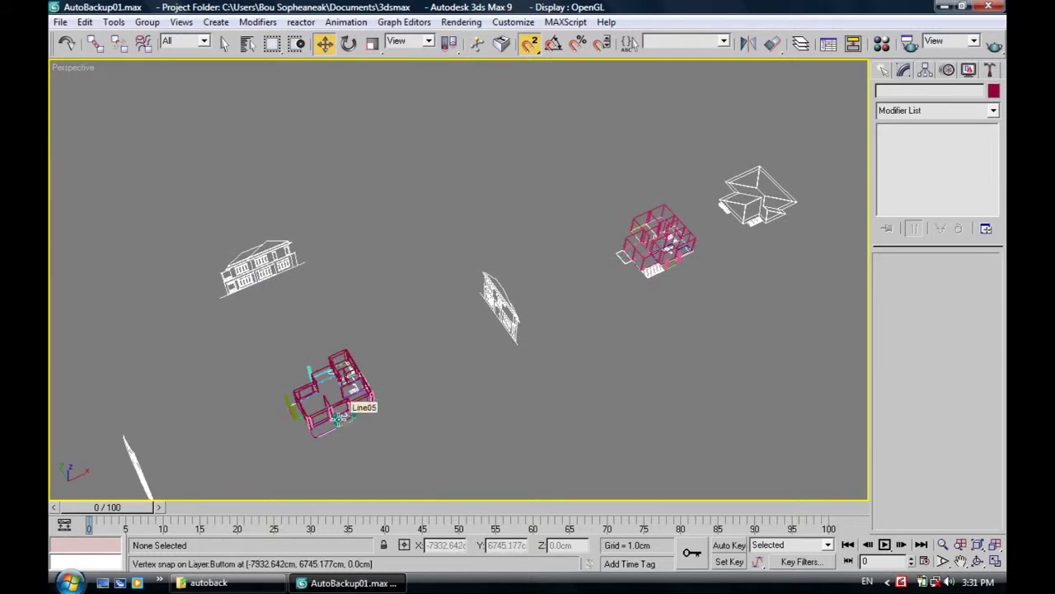
# Step: Zoom in on the pink house's front floor edge and bring up the Splines shape tools
pyautogui.moveTo(350, 418); pyautogui.dragTo(363, 355, button='middle')
pyautogui.scroll(5, 362, 355)
pyautogui.scroll(-5, 250, 322)
pyautogui.scroll(-2, 532, 249)
pyautogui.scroll(4, 547, 244)
pyautogui.moveTo(547, 245); pyautogui.dragTo(345, 268, button='middle')
pyautogui.scroll(2, 346, 268)
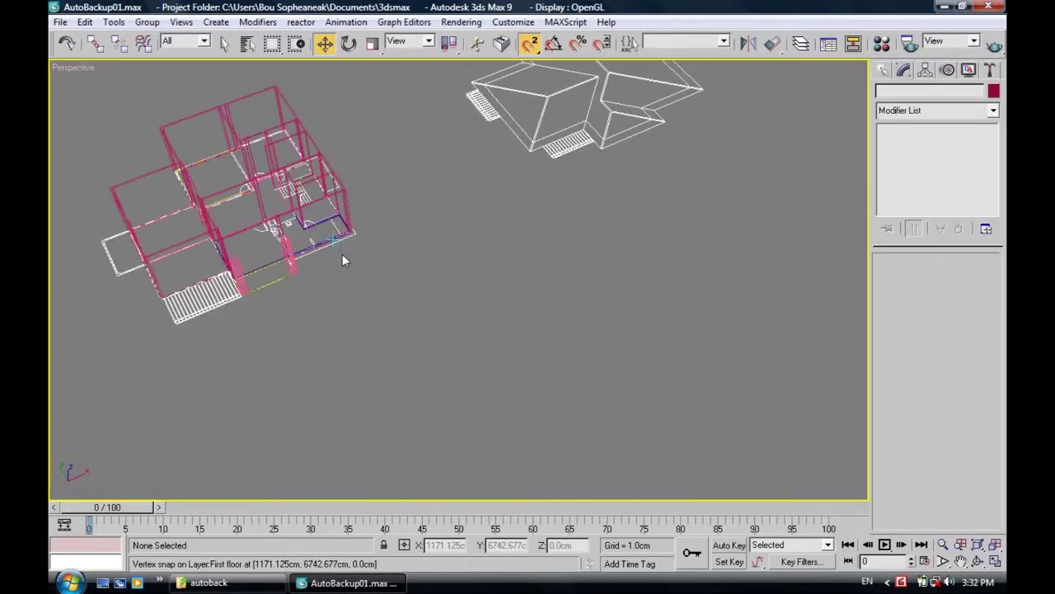
pyautogui.scroll(2, 289, 304)
pyautogui.scroll(1, 289, 305)
pyautogui.scroll(2, 364, 330)
pyautogui.scroll(2, 365, 330)
pyautogui.scroll(-2, 302, 354)
pyautogui.moveTo(410, 346); pyautogui.dragTo(443, 358, button='middle')
pyautogui.moveTo(462, 363); pyautogui.dragTo(538, 334, button='middle')
pyautogui.scroll(2, 537, 335)
pyautogui.scroll(2, 533, 343)
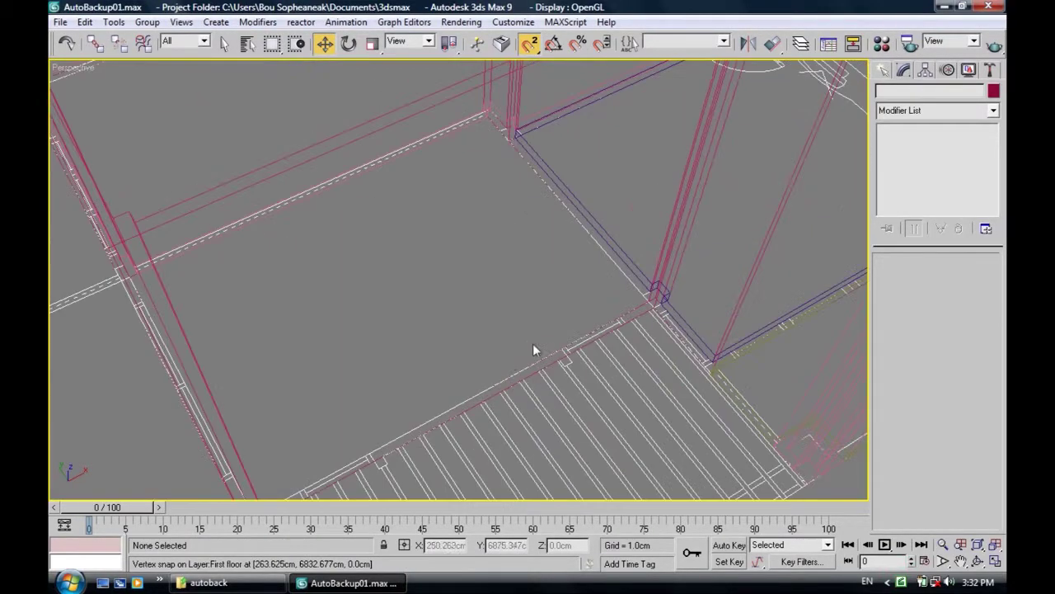
pyautogui.scroll(2, 495, 272)
pyautogui.scroll(2, 471, 329)
pyautogui.scroll(2, 391, 321)
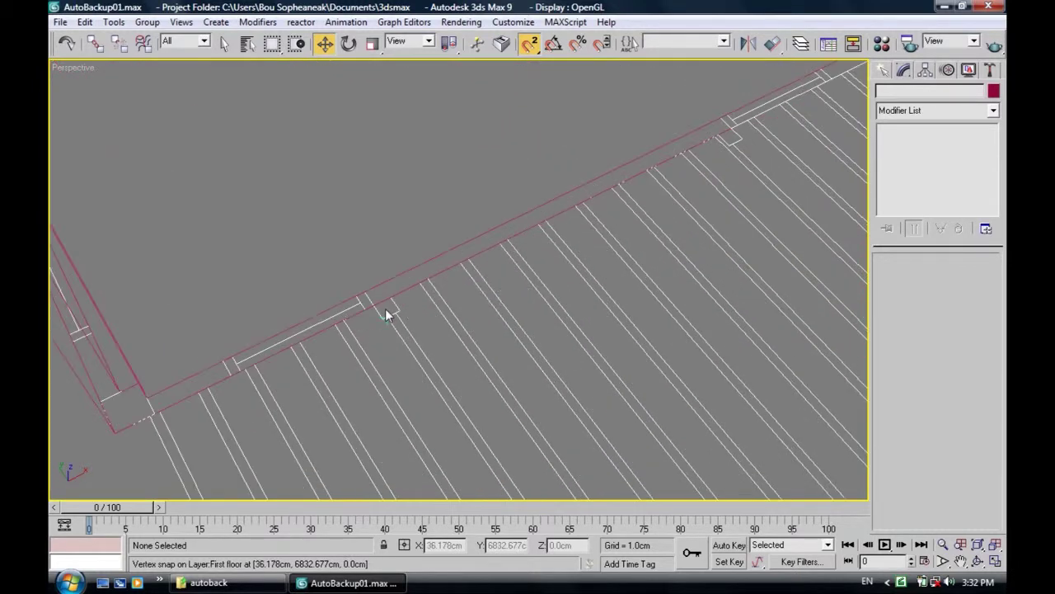
pyautogui.click(882, 71)
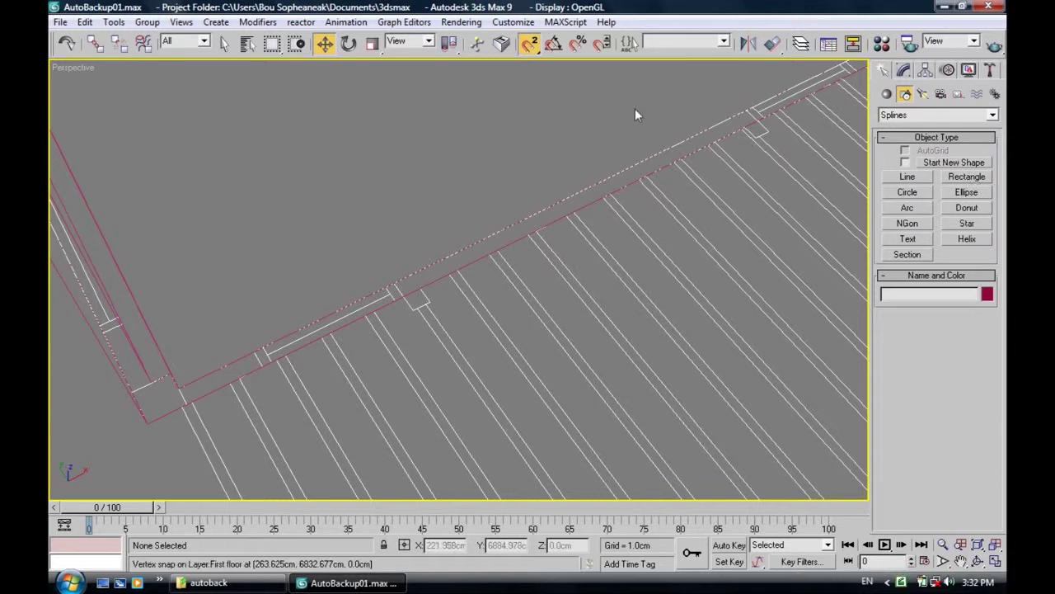
# Step: Draw rectangles along the floor edge: 80 cm by 46.5 cm, then a second 30.5 cm deep
pyautogui.click(970, 178)
pyautogui.scroll(2, 648, 247)
pyautogui.scroll(2, 466, 266)
pyautogui.scroll(2, 427, 240)
pyautogui.moveTo(401, 256); pyautogui.dragTo(146, 381)
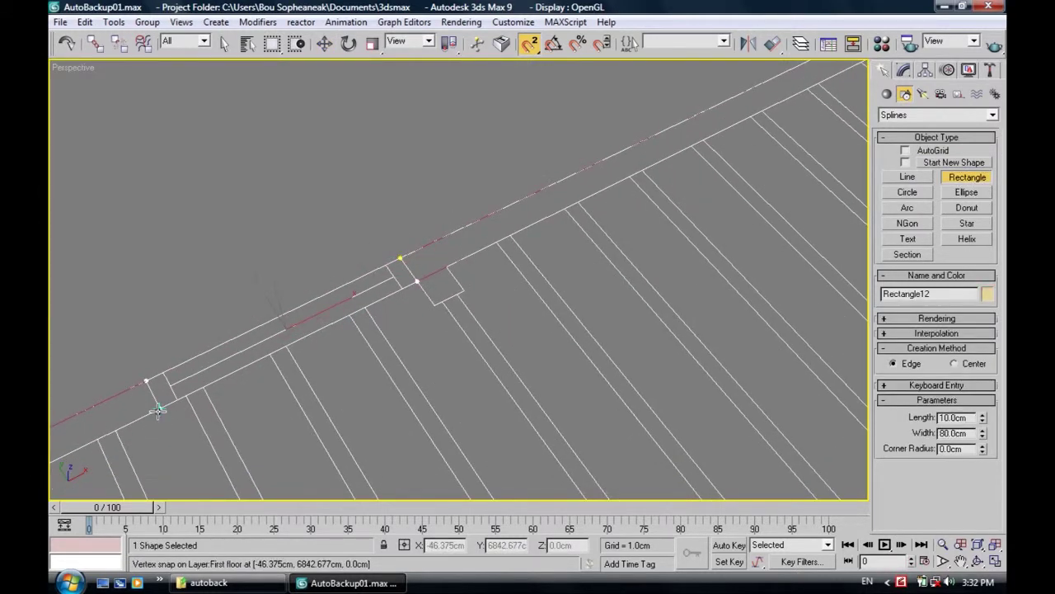
pyautogui.moveTo(983, 422); pyautogui.dragTo(983, 387)
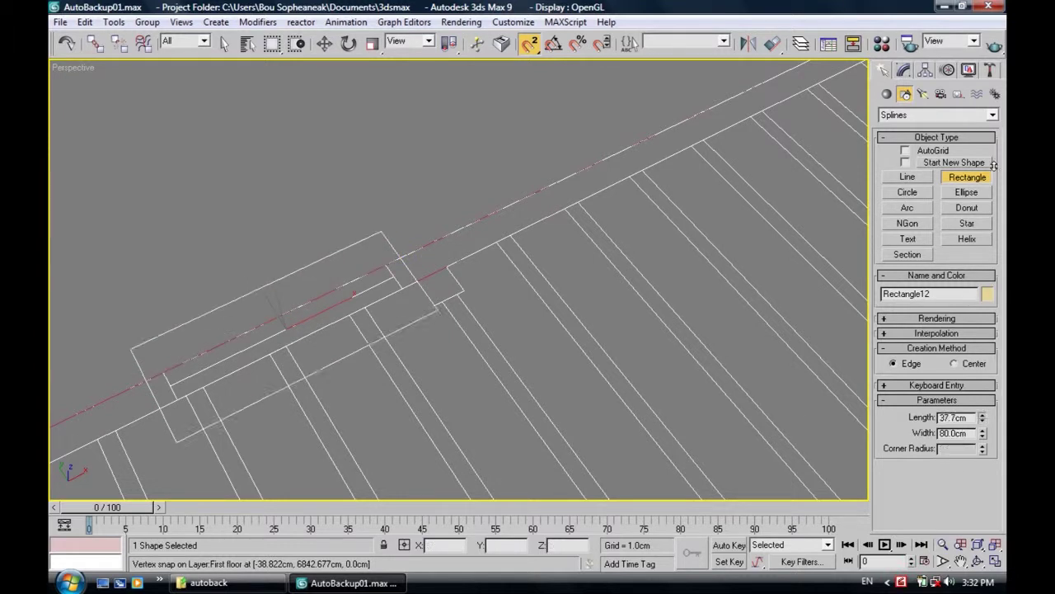
pyautogui.moveTo(723, 182)
pyautogui.mouseDown(button='middle')
pyautogui.moveTo(207, 438)
pyautogui.moveTo(454, 324)
pyautogui.moveTo(542, 229)
pyautogui.moveTo(99, 395)
pyautogui.mouseUp(button='middle')
pyautogui.moveTo(585, 190); pyautogui.dragTo(416, 291)
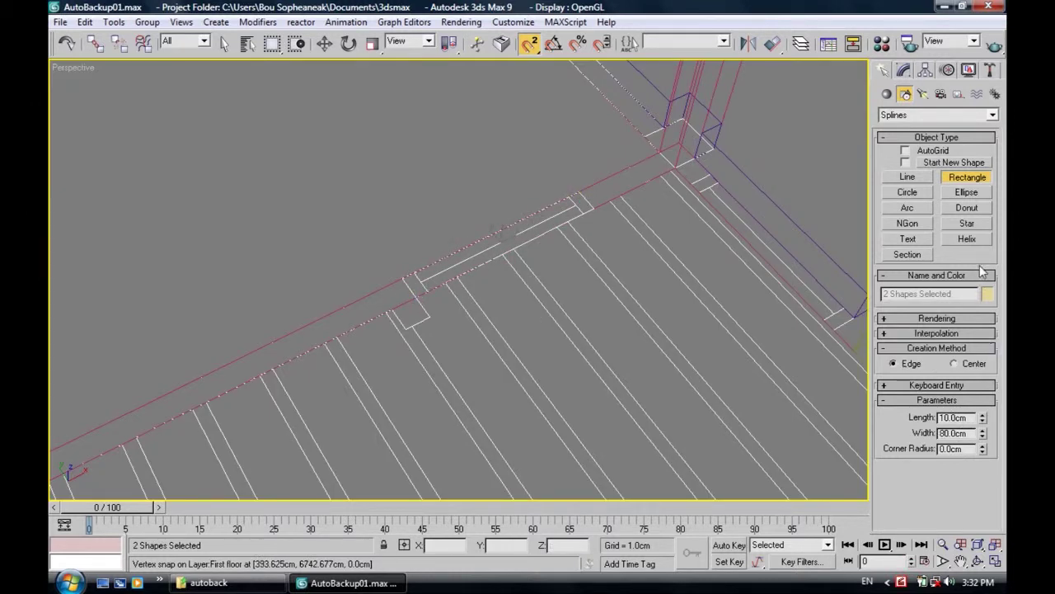
pyautogui.moveTo(983, 419); pyautogui.dragTo(984, 394)
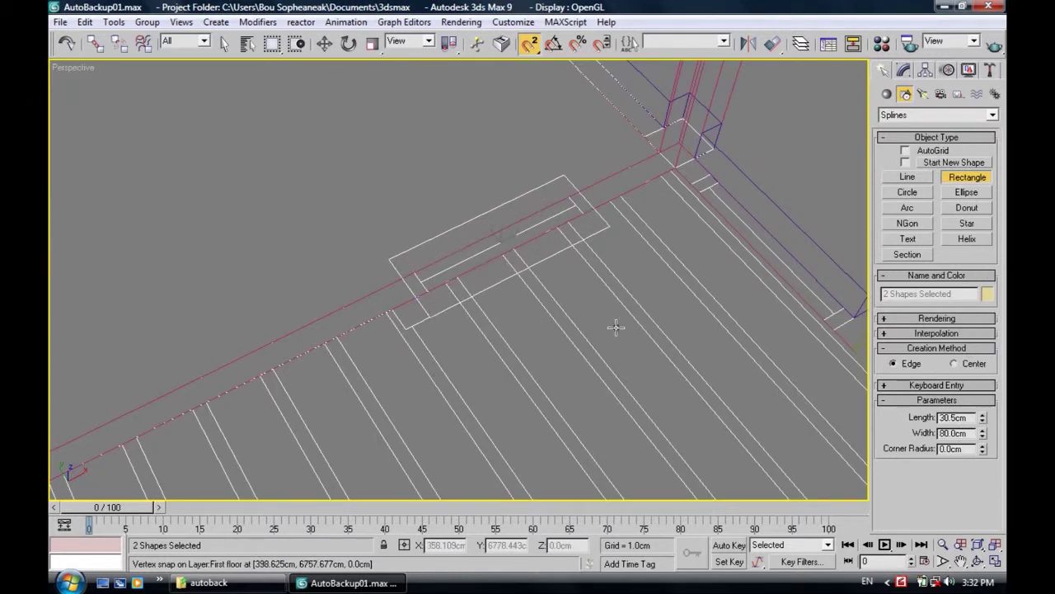
# Step: Add thin wall rectangles of 350 × 27.1 cm and 145 × 26.2 cm
pyautogui.scroll(-3, 610, 319)
pyautogui.moveTo(611, 319)
pyautogui.keyDown('alt'); pyautogui.mouseDown(button='middle')
pyautogui.moveTo(666, 299)
pyautogui.moveTo(549, 292)
pyautogui.moveTo(613, 306)
pyautogui.moveTo(572, 424)
pyautogui.moveTo(513, 395)
pyautogui.moveTo(513, 283)
pyautogui.mouseUp(button='middle'); pyautogui.keyUp('alt')
pyautogui.scroll(3, 563, 411)
pyautogui.moveTo(576, 137)
pyautogui.mouseDown()
pyautogui.moveTo(388, 306)
pyautogui.moveTo(301, 437)
pyautogui.moveTo(311, 450)
pyautogui.mouseUp()
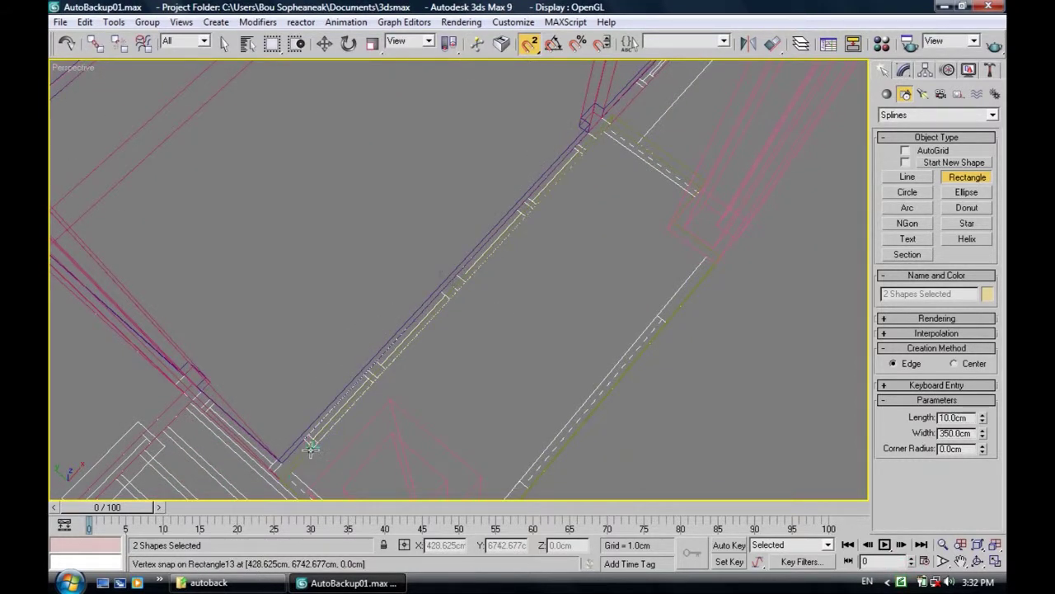
pyautogui.moveTo(981, 418); pyautogui.dragTo(981, 396)
pyautogui.keyDown('alt'); pyautogui.moveTo(438, 212); pyautogui.dragTo(429, 220, button='middle'); pyautogui.keyUp('alt')
pyautogui.moveTo(476, 249)
pyautogui.keyDown('alt'); pyautogui.mouseDown(button='middle')
pyautogui.moveTo(410, 360)
pyautogui.moveTo(728, 280)
pyautogui.moveTo(393, 351)
pyautogui.moveTo(504, 269)
pyautogui.moveTo(565, 252)
pyautogui.moveTo(542, 365)
pyautogui.moveTo(530, 330)
pyautogui.moveTo(578, 268)
pyautogui.mouseUp(button='middle'); pyautogui.keyUp('alt')
pyautogui.moveTo(566, 235); pyautogui.dragTo(269, 381)
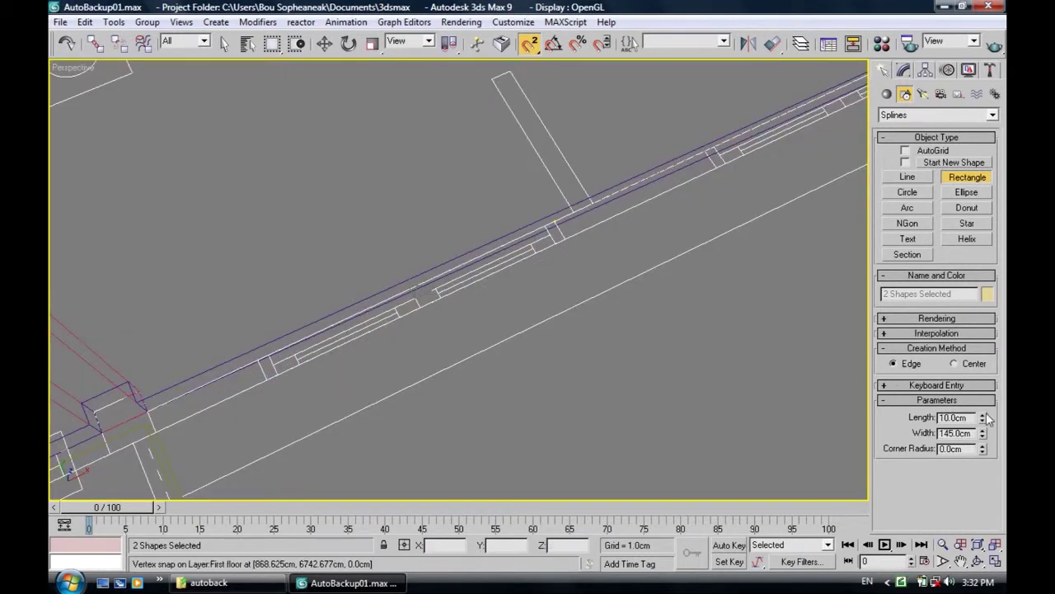
pyautogui.moveTo(984, 422); pyautogui.dragTo(742, 283)
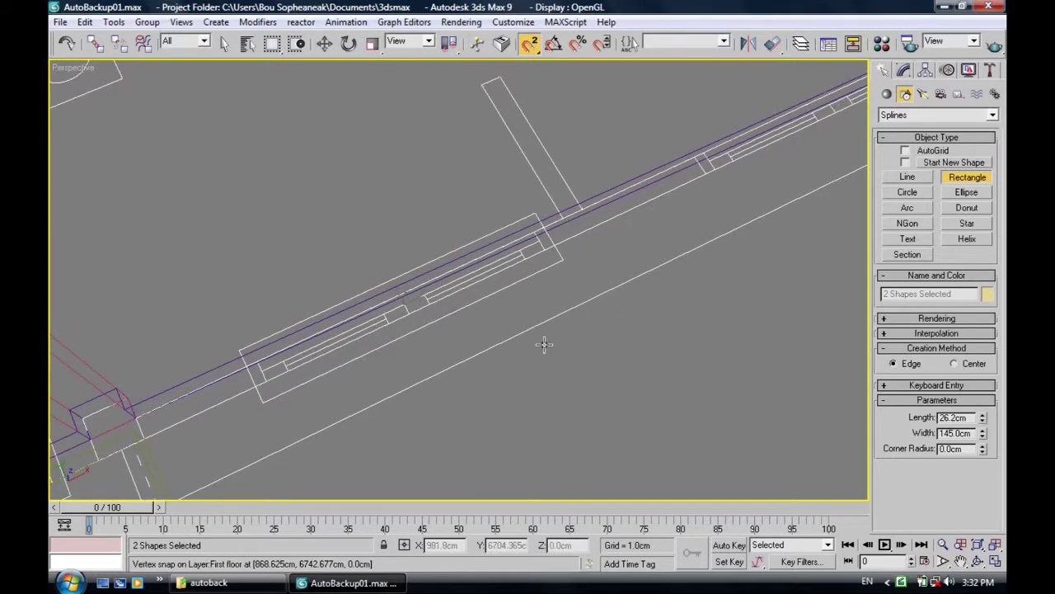
# Step: In the four-viewport layout, span the window gap with a 140 × 39.5 cm rectangle
pyautogui.hotkey('alt', 'w')
pyautogui.hotkey('alt', 'w')
pyautogui.scroll(2, 501, 283)
pyautogui.scroll(-2, 608, 387)
pyautogui.scroll(1, 564, 267)
pyautogui.scroll(1, 593, 275)
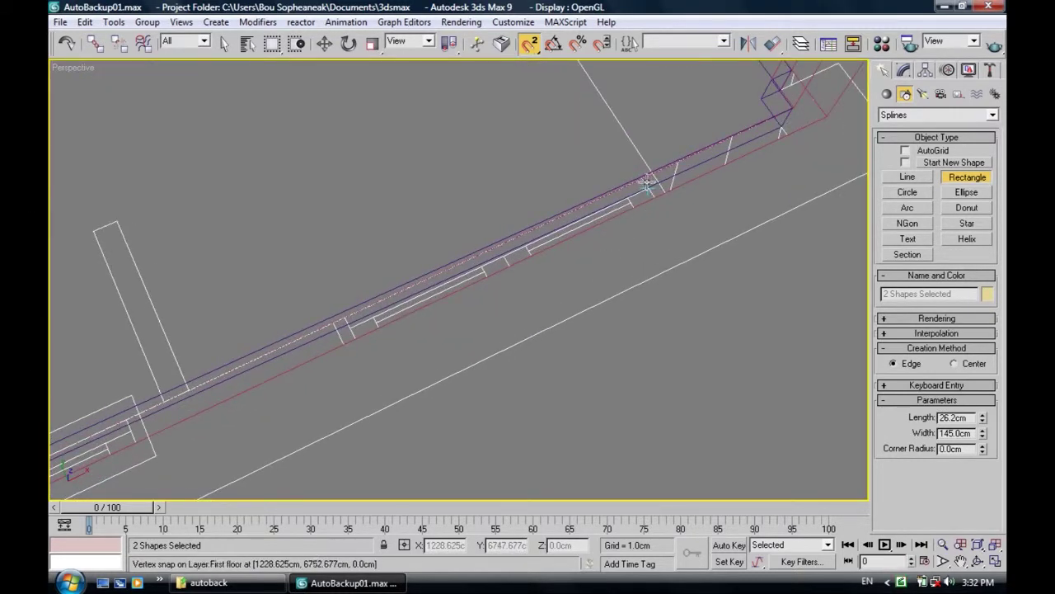
pyautogui.moveTo(642, 182); pyautogui.dragTo(341, 354)
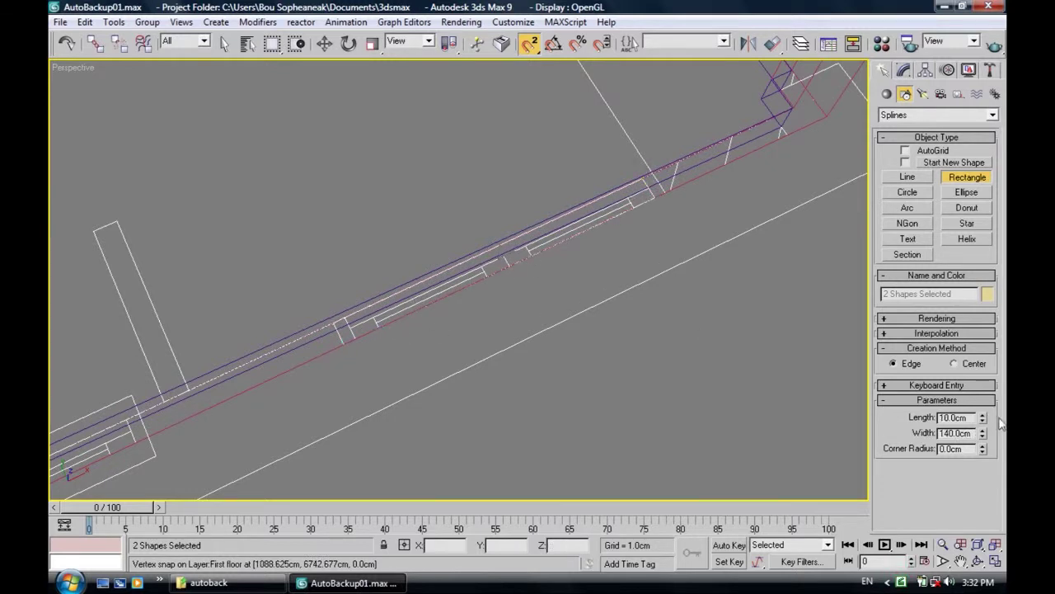
pyautogui.scroll(1, 756, 214)
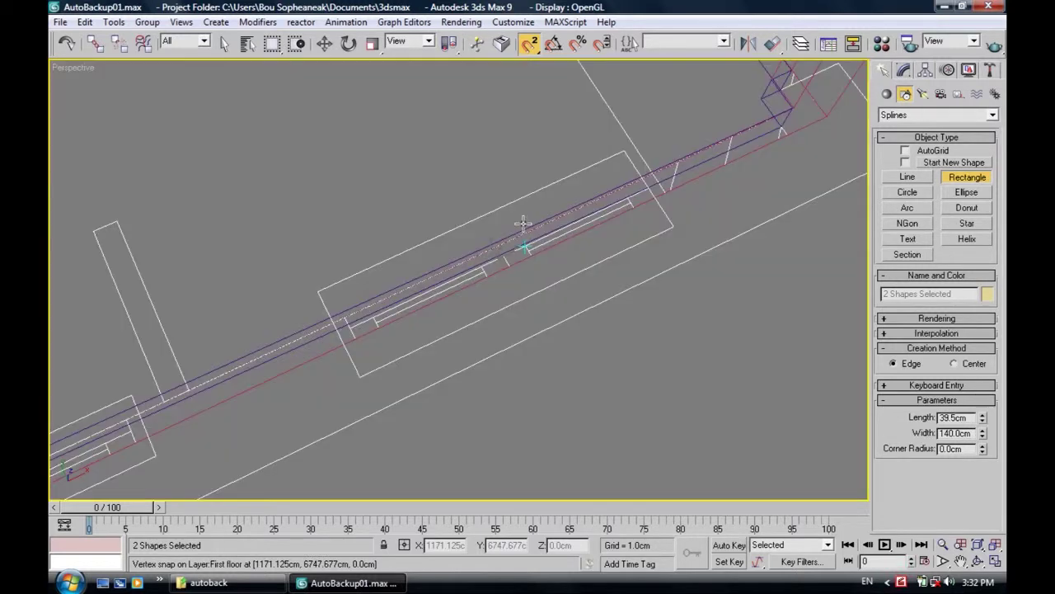
pyautogui.moveTo(978, 394); pyautogui.dragTo(541, 261)
pyautogui.scroll(-2, 537, 262)
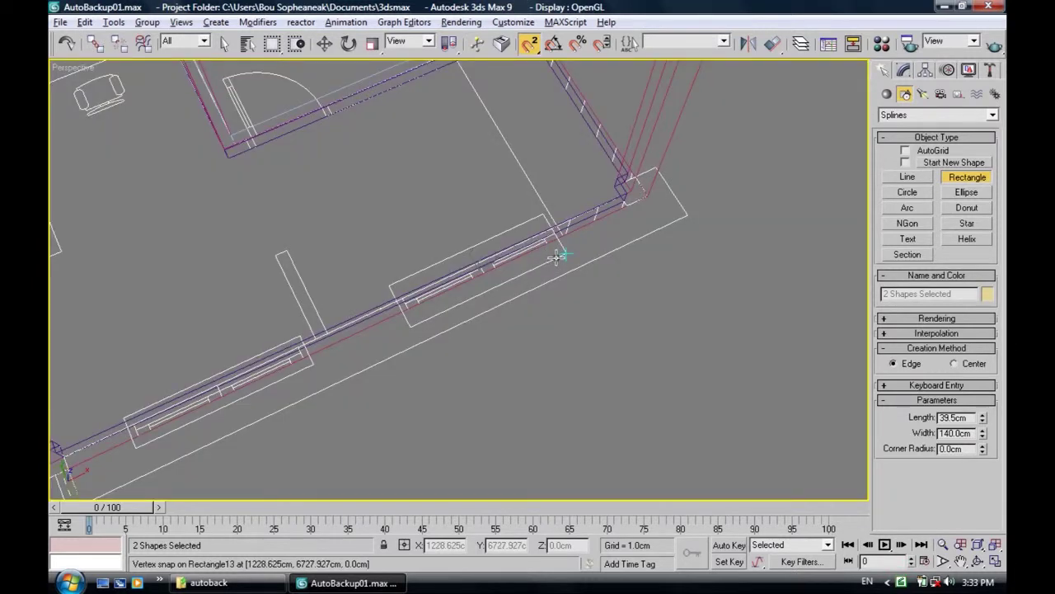
# Step: Draw a 285 × 32 cm rectangle and an 80 cm rectangle over wall openings
pyautogui.moveTo(557, 258)
pyautogui.keyDown('alt'); pyautogui.mouseDown(button='middle')
pyautogui.moveTo(532, 304)
pyautogui.moveTo(548, 324)
pyautogui.moveTo(502, 361)
pyautogui.moveTo(523, 332)
pyautogui.moveTo(534, 387)
pyautogui.mouseUp(button='middle'); pyautogui.keyUp('alt')
pyautogui.moveTo(612, 266)
pyautogui.keyDown('alt'); pyautogui.mouseDown(button='middle')
pyautogui.moveTo(464, 382)
pyautogui.moveTo(598, 365)
pyautogui.moveTo(502, 395)
pyautogui.moveTo(589, 217)
pyautogui.moveTo(618, 228)
pyautogui.moveTo(329, 480)
pyautogui.mouseUp(button='middle'); pyautogui.keyUp('alt')
pyautogui.scroll(4, 329, 480)
pyautogui.scroll(1, 447, 329)
pyautogui.scroll(1, 497, 300)
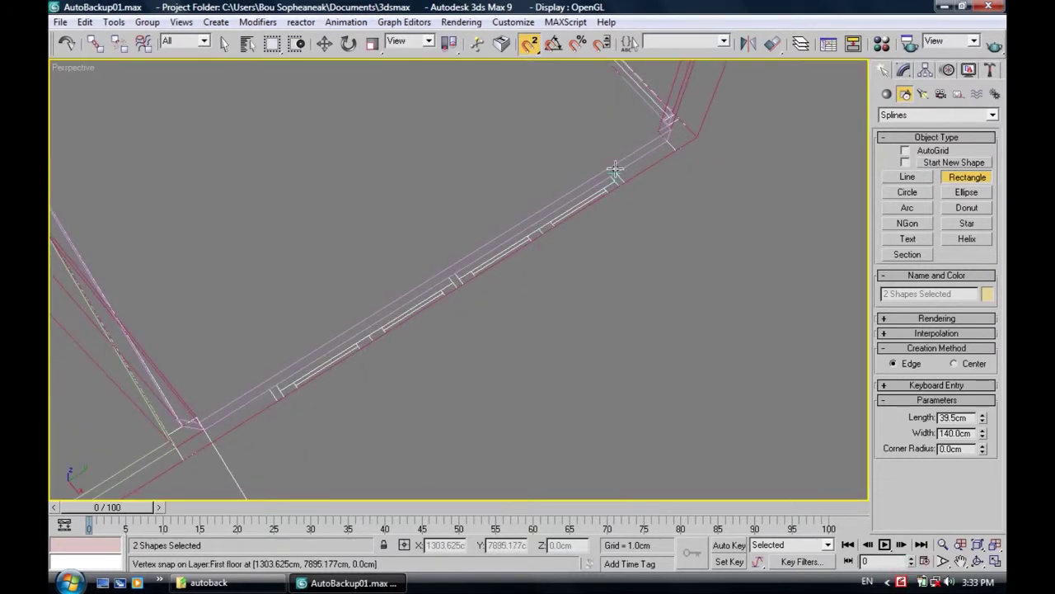
pyautogui.moveTo(309, 357); pyautogui.dragTo(271, 402)
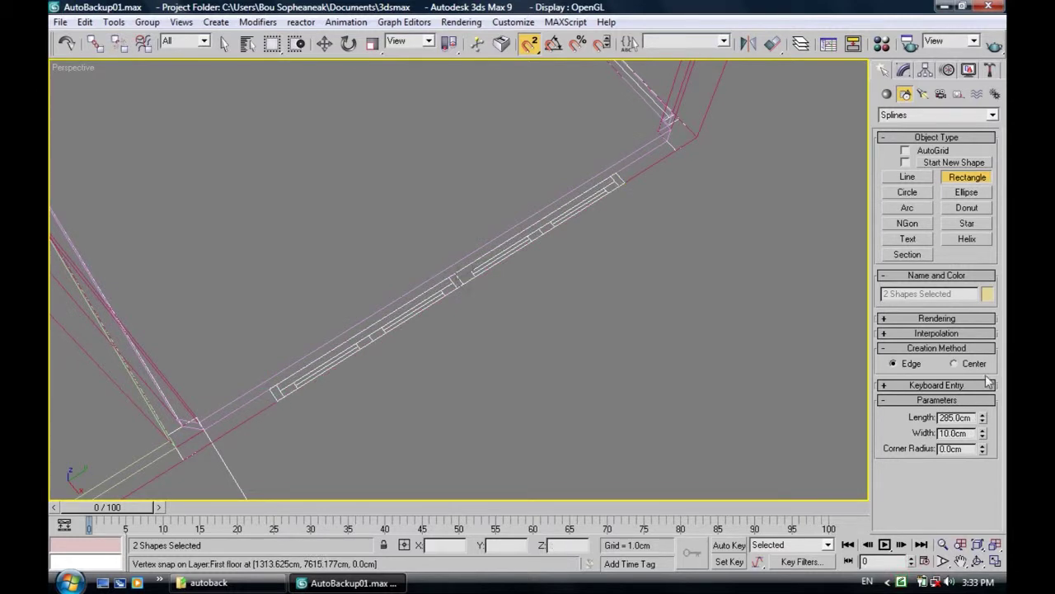
pyautogui.moveTo(983, 437); pyautogui.dragTo(983, 404)
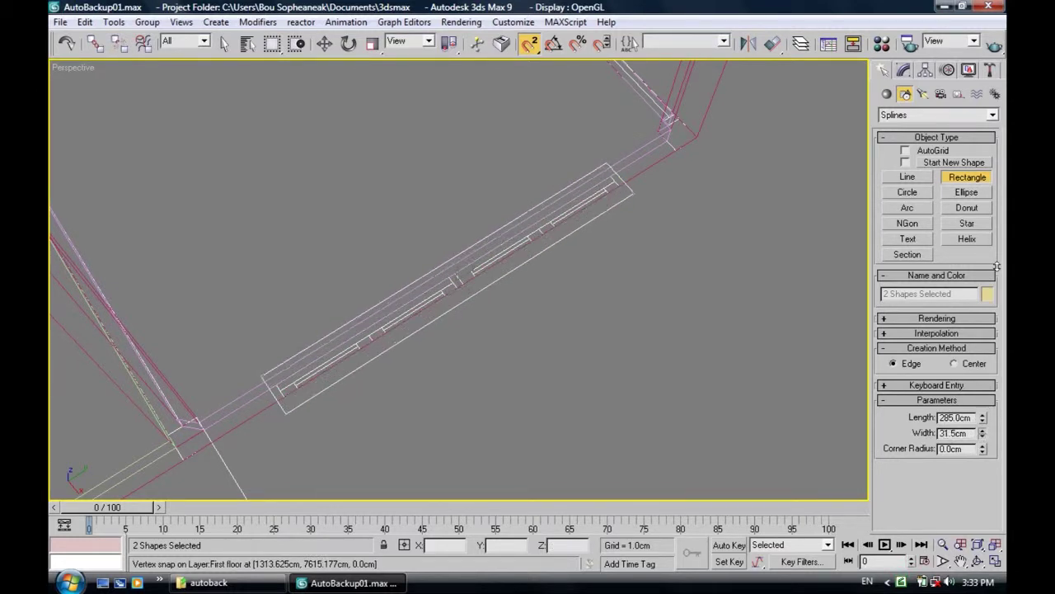
pyautogui.scroll(-2, 528, 283)
pyautogui.scroll(-3, 528, 284)
pyautogui.scroll(-3, 607, 292)
pyautogui.scroll(-3, 613, 306)
pyautogui.scroll(-2, 550, 304)
pyautogui.scroll(5, 170, 193)
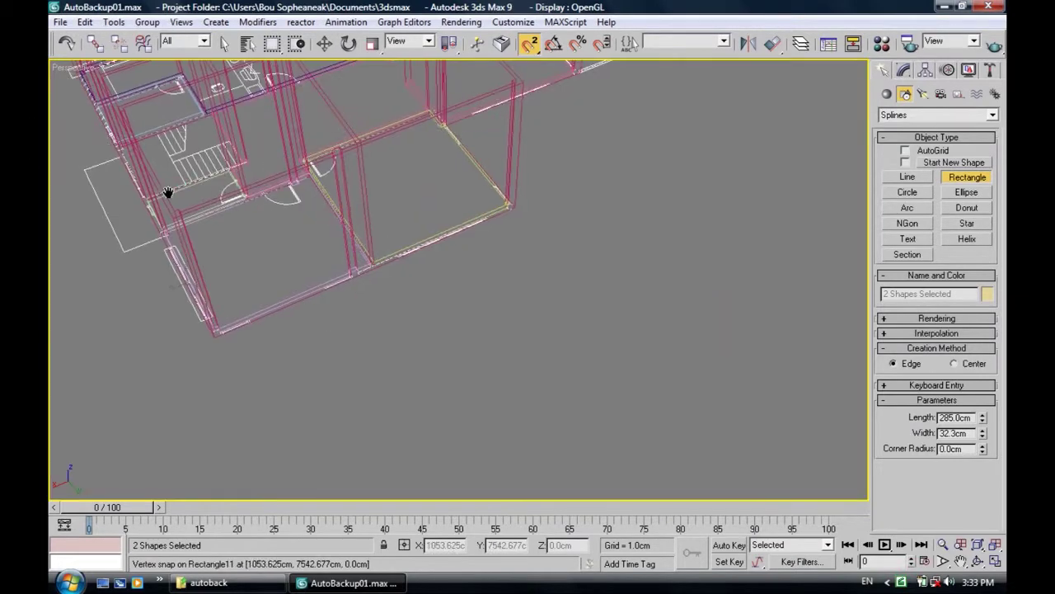
pyautogui.scroll(2, 275, 306)
pyautogui.moveTo(532, 272)
pyautogui.mouseDown(button='middle')
pyautogui.moveTo(610, 283)
pyautogui.moveTo(561, 297)
pyautogui.moveTo(511, 273)
pyautogui.moveTo(643, 274)
pyautogui.mouseUp(button='middle')
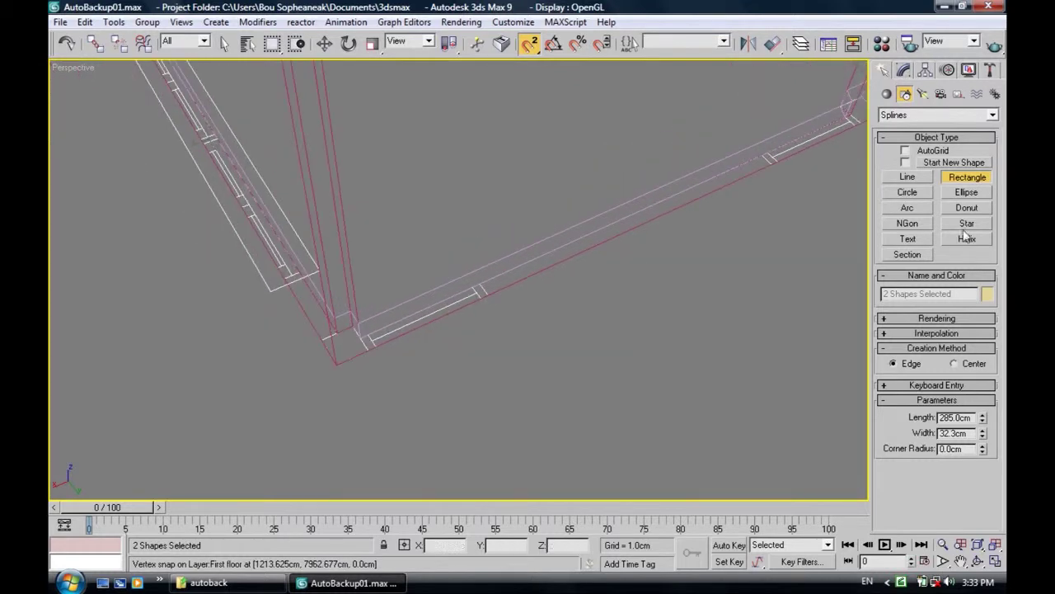
pyautogui.moveTo(548, 241)
pyautogui.mouseDown(button='middle')
pyautogui.moveTo(509, 290)
pyautogui.moveTo(478, 242)
pyautogui.mouseUp(button='middle')
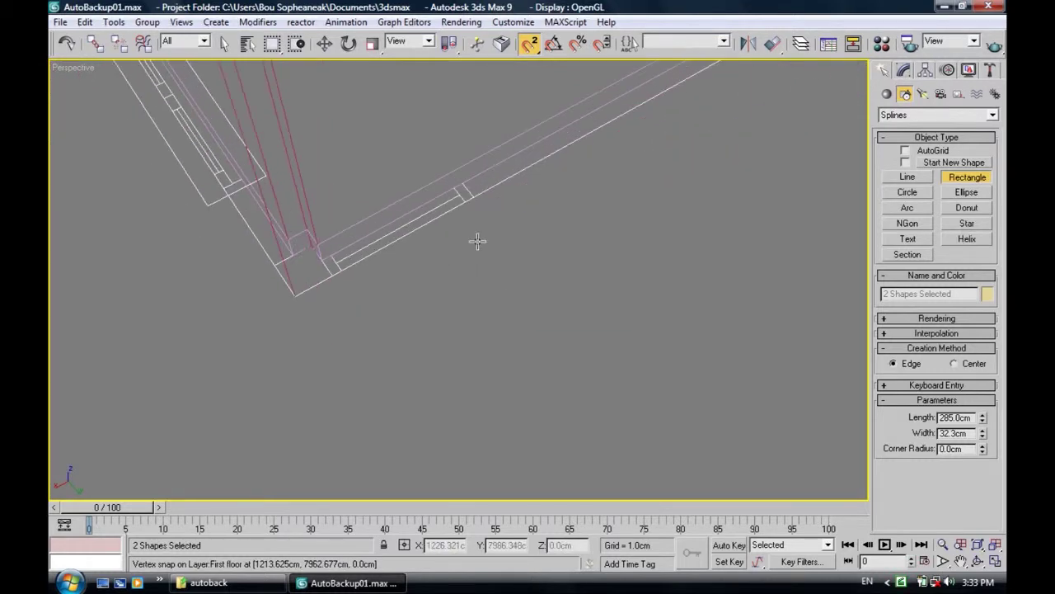
pyautogui.moveTo(465, 203)
pyautogui.mouseDown()
pyautogui.moveTo(419, 275)
pyautogui.moveTo(335, 289)
pyautogui.mouseUp()
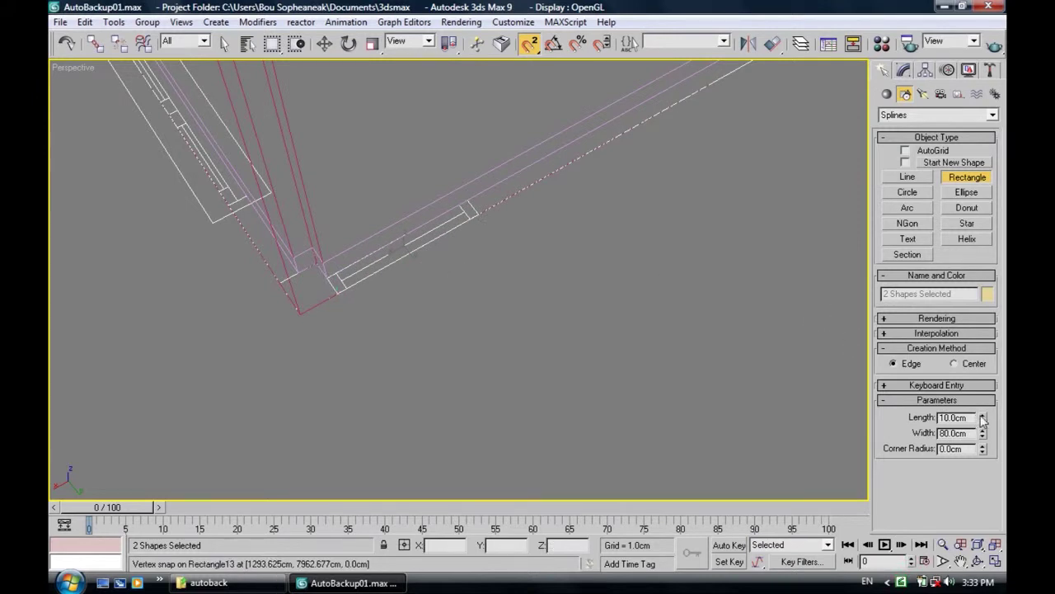
pyautogui.moveTo(635, 176)
pyautogui.mouseDown(button='middle')
pyautogui.moveTo(242, 442)
pyautogui.moveTo(129, 434)
pyautogui.moveTo(104, 465)
pyautogui.mouseUp(button='middle')
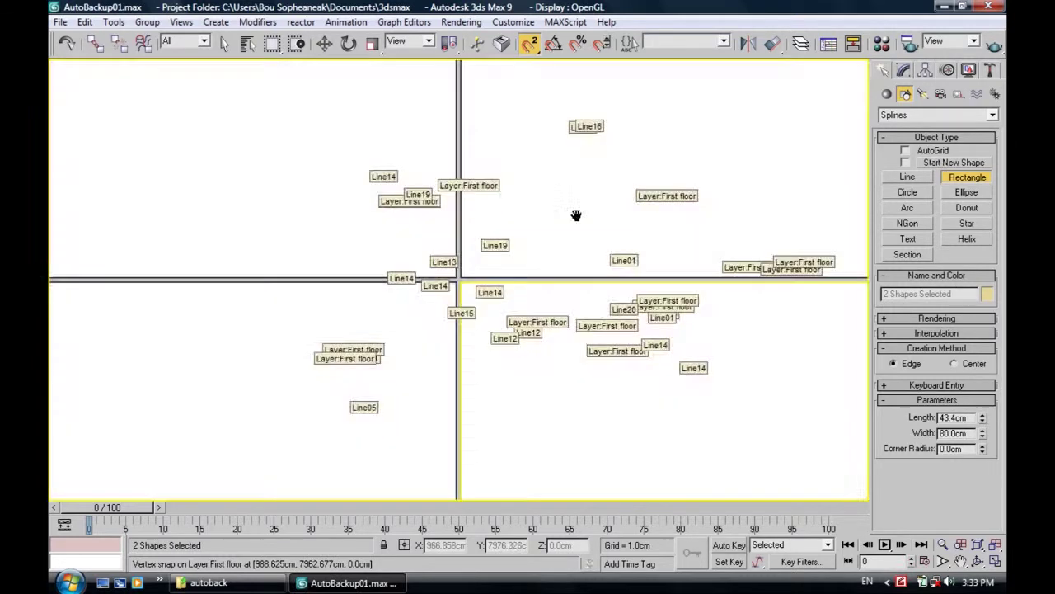
pyautogui.moveTo(574, 217); pyautogui.dragTo(656, 239)
# Step: Add rectangles of 285 × 34.6 cm, 80 × 34 cm at the corner, and 80 × 44.5 cm along the beam
pyautogui.moveTo(655, 239)
pyautogui.mouseDown(button='middle')
pyautogui.moveTo(652, 230)
pyautogui.moveTo(427, 289)
pyautogui.moveTo(564, 261)
pyautogui.moveTo(560, 291)
pyautogui.moveTo(436, 325)
pyautogui.moveTo(719, 180)
pyautogui.mouseUp(button='middle')
pyautogui.scroll(4, 608, 273)
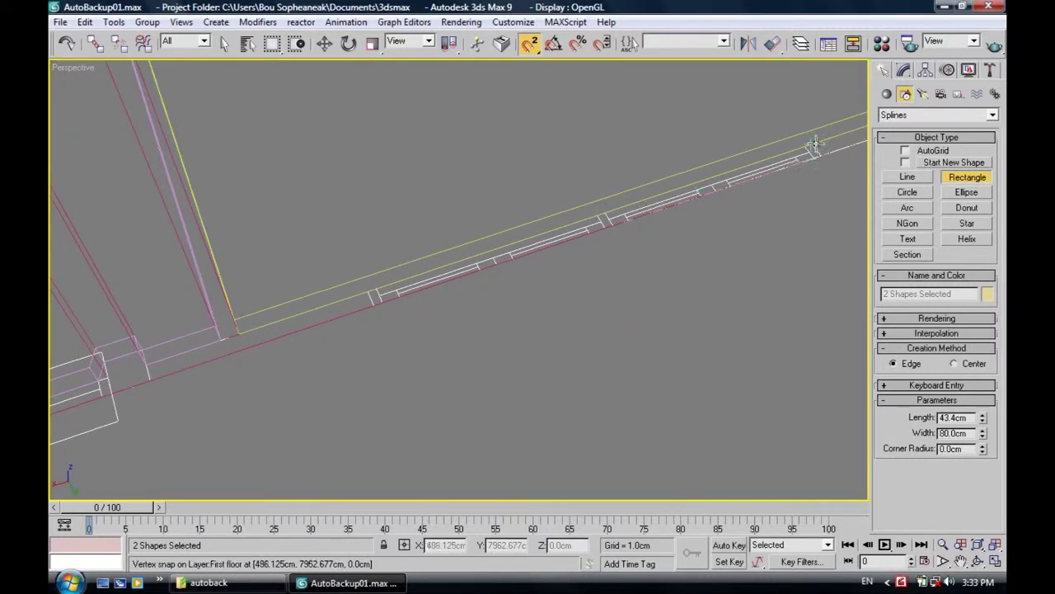
pyautogui.moveTo(728, 191); pyautogui.dragTo(375, 305)
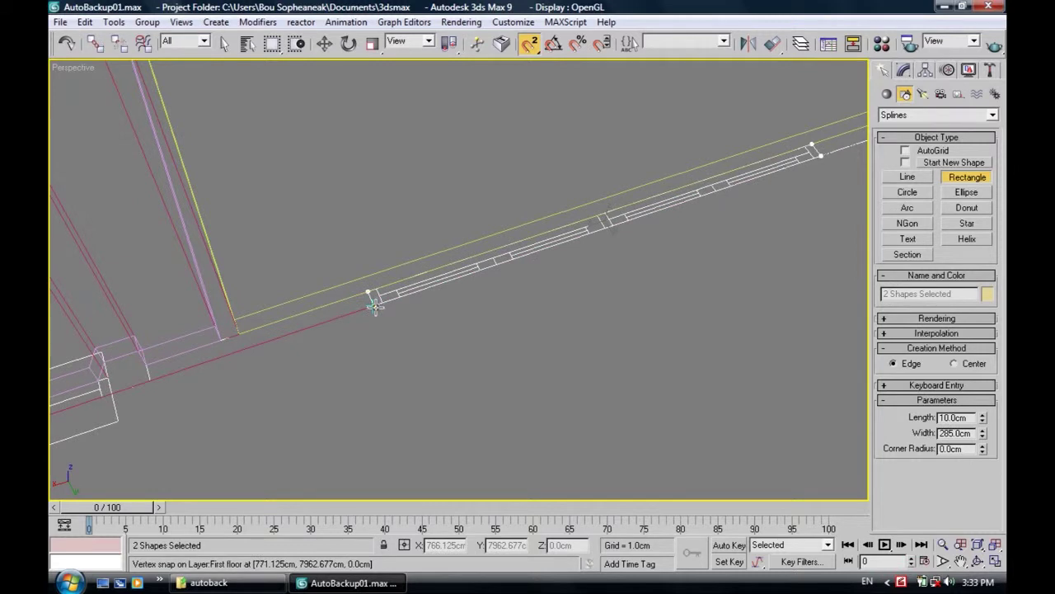
pyautogui.moveTo(982, 422); pyautogui.dragTo(982, 404)
pyautogui.scroll(-5, 707, 272)
pyautogui.scroll(3, 650, 246)
pyautogui.moveTo(537, 200)
pyautogui.mouseDown(button='middle')
pyautogui.moveTo(388, 113)
pyautogui.moveTo(511, 328)
pyautogui.mouseUp(button='middle')
pyautogui.scroll(3, 504, 310)
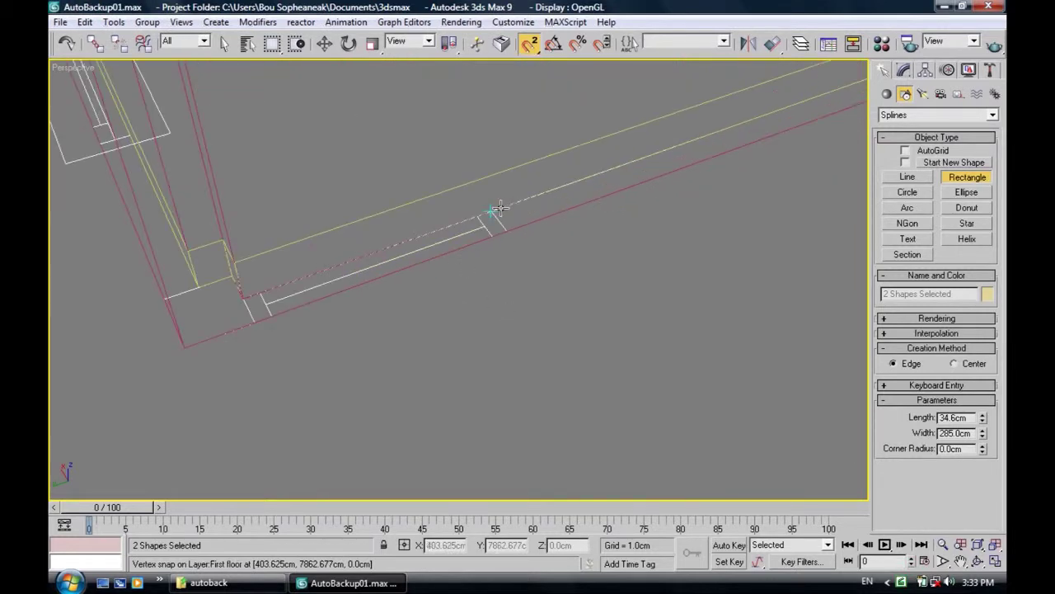
pyautogui.moveTo(389, 290); pyautogui.dragTo(279, 314)
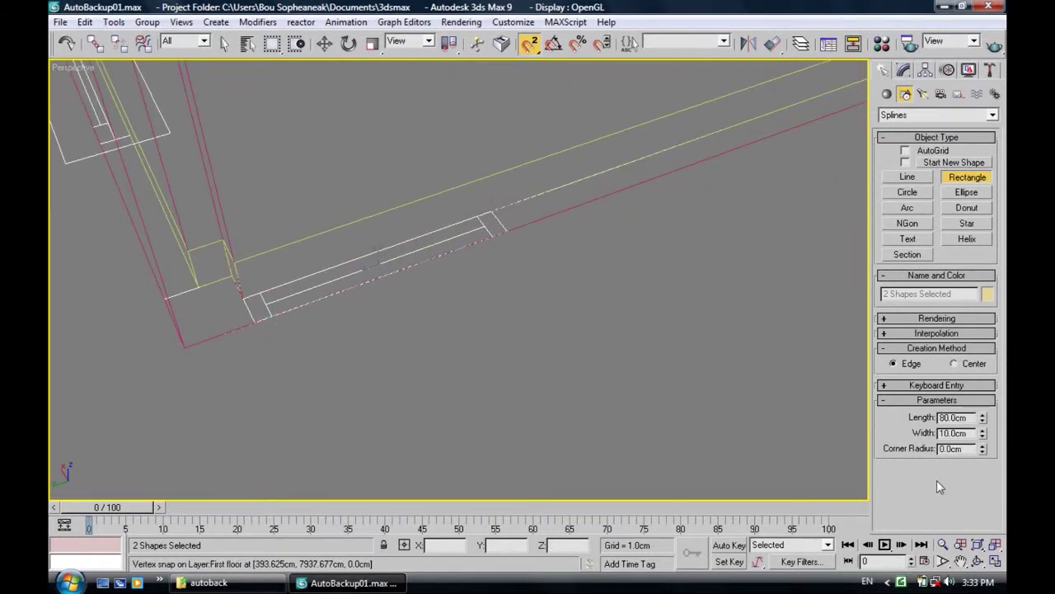
pyautogui.moveTo(376, 255); pyautogui.dragTo(624, 275)
pyautogui.moveTo(624, 275); pyautogui.dragTo(516, 401, button='middle')
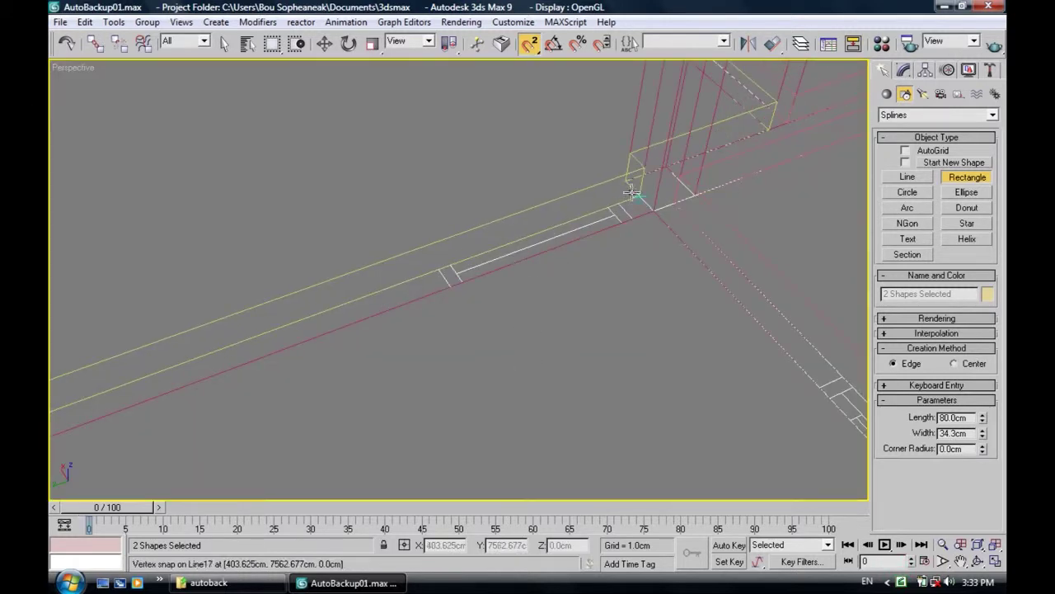
pyautogui.moveTo(618, 206); pyautogui.dragTo(448, 280)
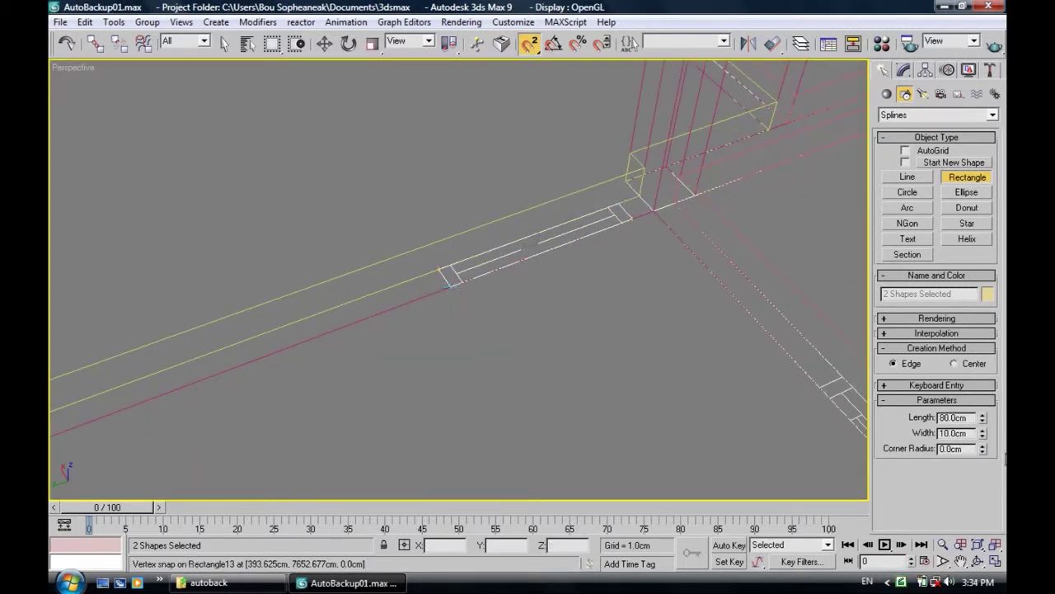
pyautogui.moveTo(983, 435); pyautogui.dragTo(983, 396)
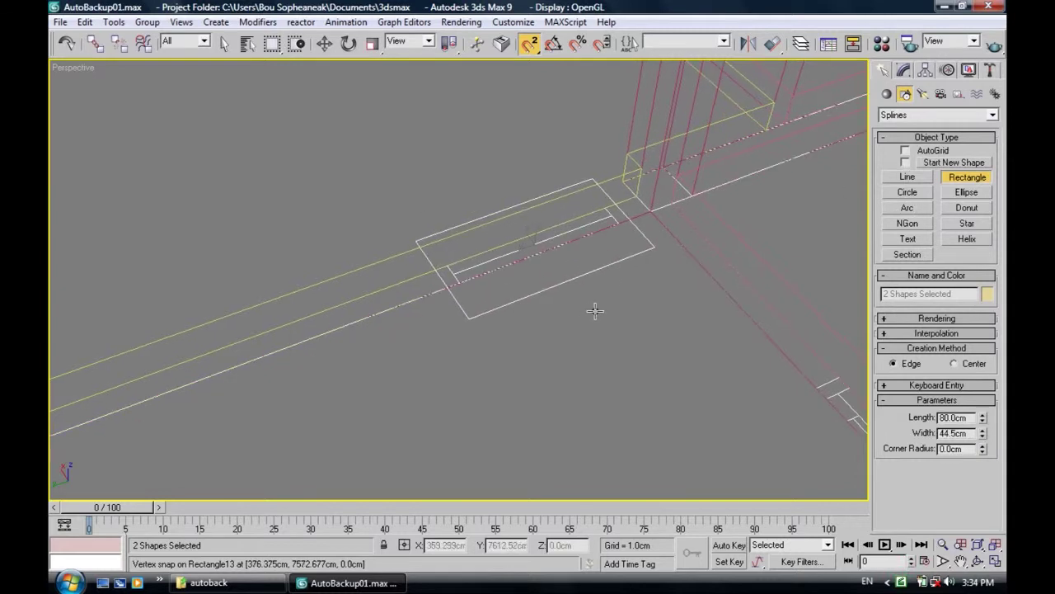
# Step: Add 285 × 46 cm and 250 × 39.5 cm rectangles, then leave the Rectangle tool
pyautogui.scroll(-4, 592, 322)
pyautogui.keyDown('alt'); pyautogui.moveTo(586, 350); pyautogui.dragTo(674, 370, button='middle'); pyautogui.keyUp('alt')
pyautogui.moveTo(643, 327)
pyautogui.keyDown('alt'); pyautogui.mouseDown(button='middle')
pyautogui.moveTo(684, 321)
pyautogui.moveTo(611, 375)
pyautogui.moveTo(706, 334)
pyautogui.moveTo(597, 261)
pyautogui.mouseUp(button='middle'); pyautogui.keyUp('alt')
pyautogui.scroll(4, 611, 375)
pyautogui.moveTo(772, 200); pyautogui.dragTo(195, 421)
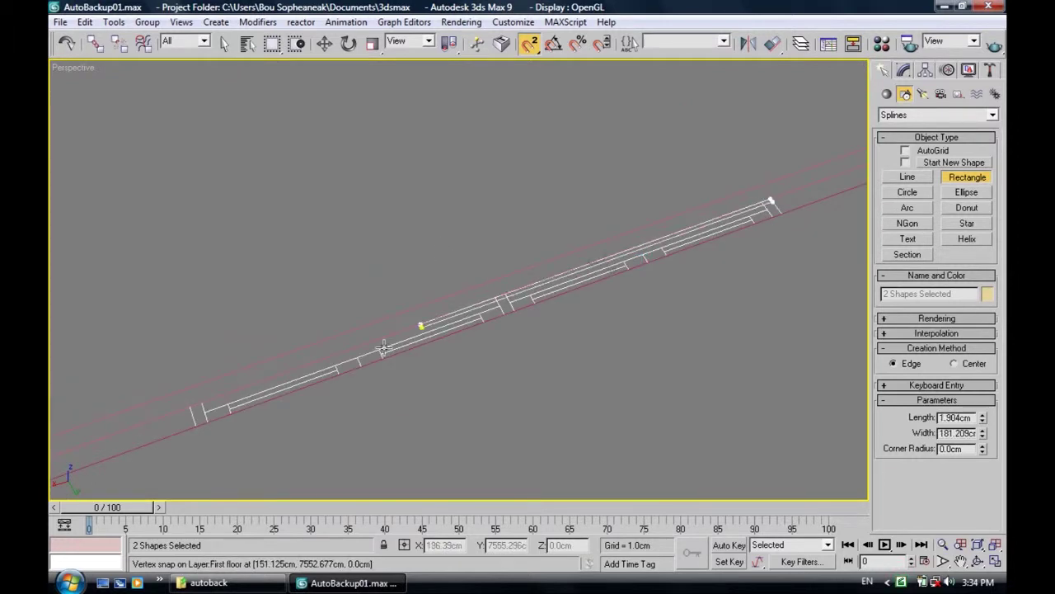
pyautogui.moveTo(983, 418); pyautogui.dragTo(983, 388)
pyautogui.moveTo(501, 212)
pyautogui.keyDown('alt'); pyautogui.mouseDown(button='middle')
pyautogui.moveTo(583, 244)
pyautogui.moveTo(566, 372)
pyautogui.moveTo(459, 329)
pyautogui.moveTo(411, 281)
pyautogui.mouseUp(button='middle'); pyautogui.keyUp('alt')
pyautogui.scroll(5, 566, 372)
pyautogui.scroll(-5, 411, 281)
pyautogui.scroll(-1, 470, 313)
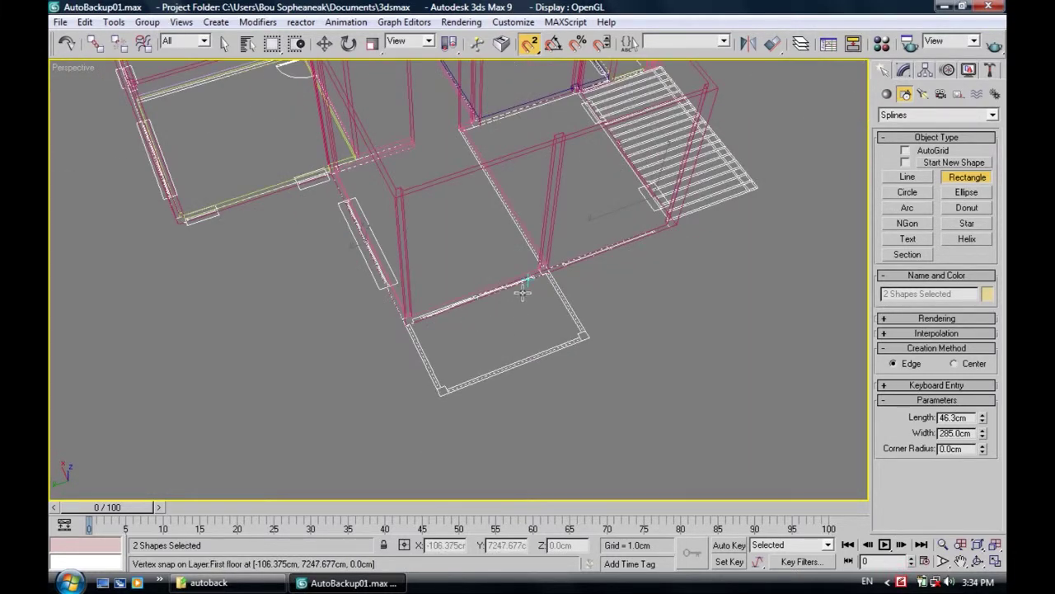
pyautogui.scroll(4, 523, 291)
pyautogui.scroll(2, 695, 307)
pyautogui.scroll(2, 665, 278)
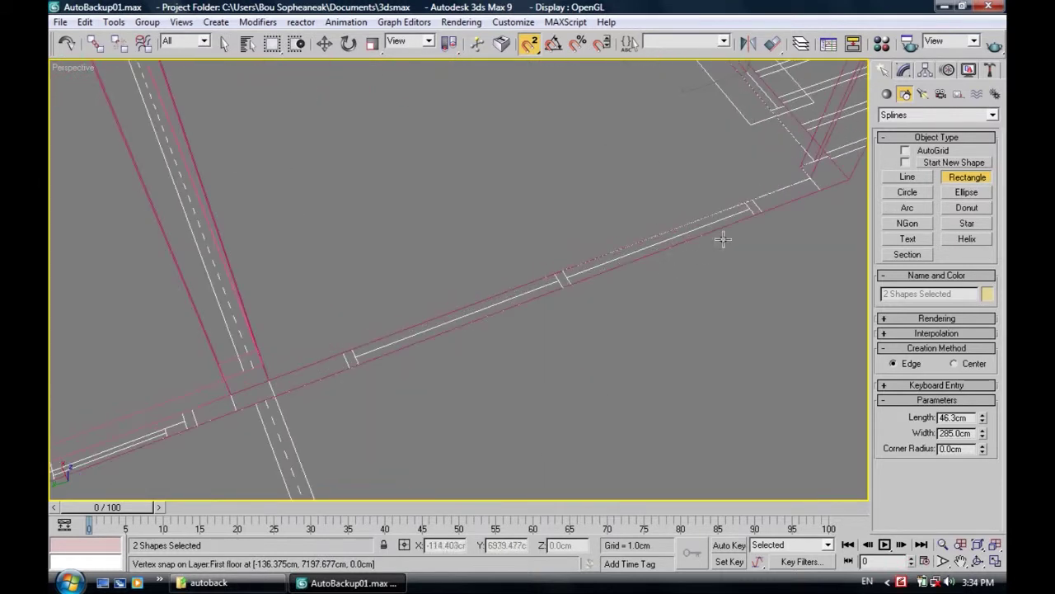
pyautogui.moveTo(750, 198)
pyautogui.mouseDown()
pyautogui.moveTo(329, 357)
pyautogui.moveTo(347, 369)
pyautogui.mouseUp()
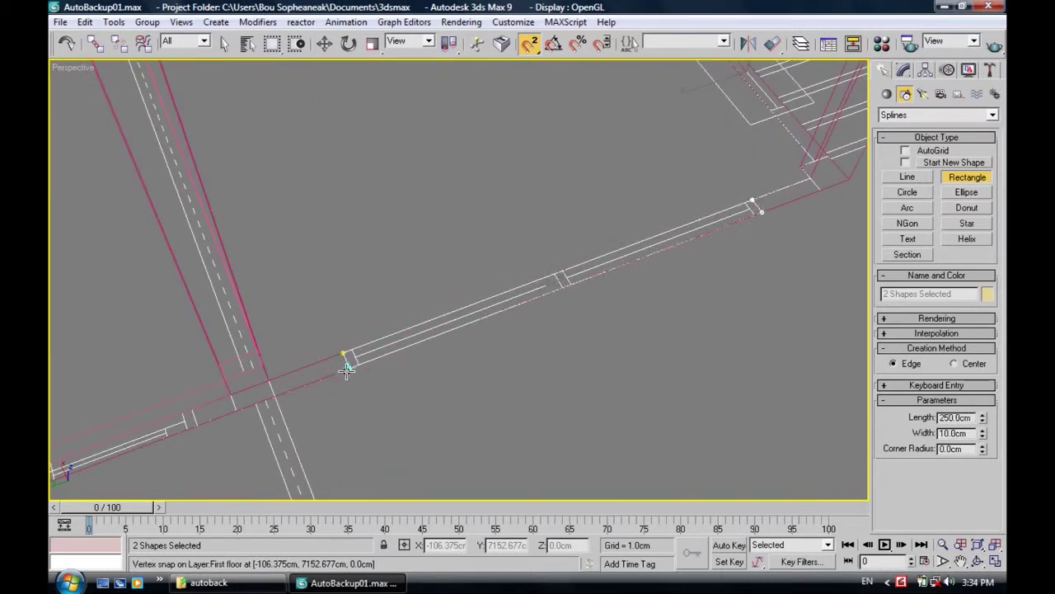
pyautogui.moveTo(983, 435); pyautogui.dragTo(983, 412)
pyautogui.scroll(-3, 513, 272)
pyautogui.scroll(-2, 518, 300)
pyautogui.keyDown('alt'); pyautogui.moveTo(518, 301); pyautogui.dragTo(542, 272, button='middle'); pyautogui.keyUp('alt')
pyautogui.press('w')
pyautogui.scroll(5, 671, 277)
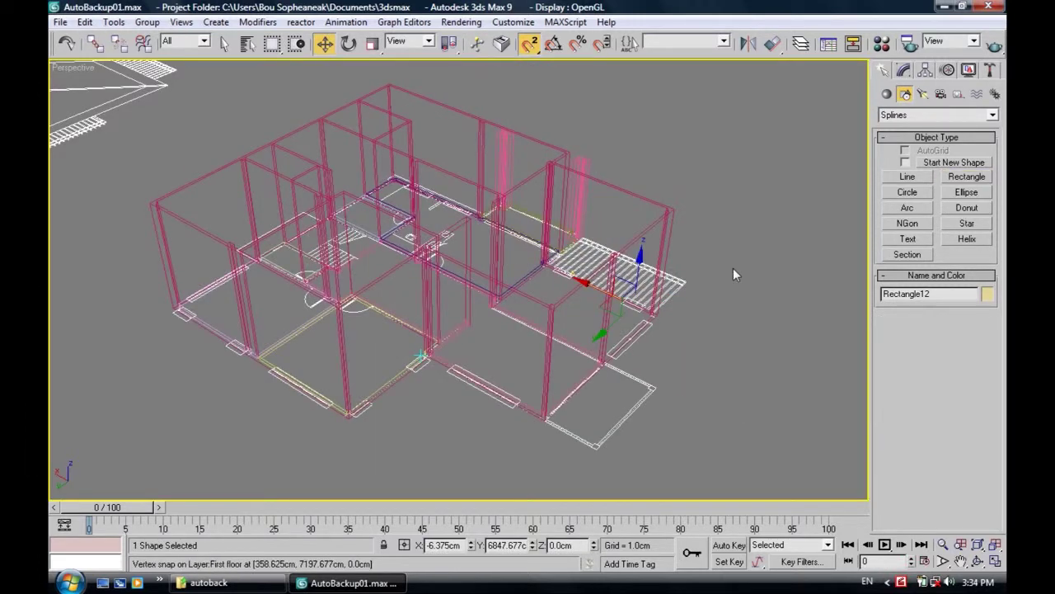
# Step: Apply an Extrude modifier with Amount 300 cm to the opening outlines
pyautogui.click(903, 70)
pyautogui.click(912, 110)
pyautogui.scroll(-10, 909, 147)
pyautogui.press('e')
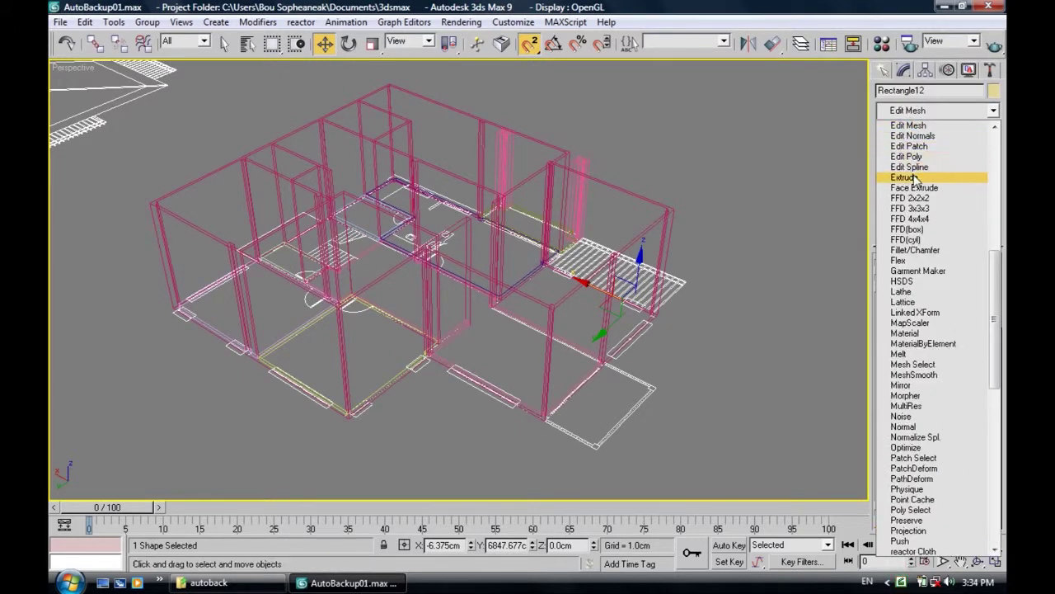
pyautogui.click(904, 178)
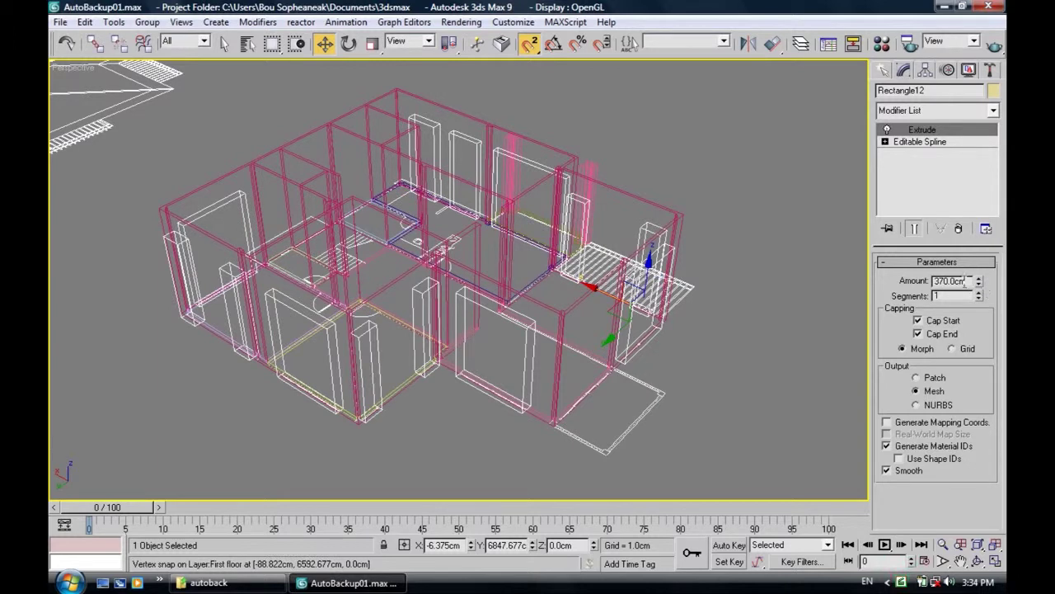
pyautogui.write('300')
# Step: Inspect the extruded blocks against the facade in a wireframe Front viewport
pyautogui.moveTo(566, 311); pyautogui.dragTo(561, 311, button='middle')
pyautogui.scroll(-2, 561, 311)
pyautogui.press('f')
pyautogui.scroll(-3, 548, 314)
pyautogui.scroll(-5, 561, 326)
pyautogui.scroll(3, 509, 294)
pyautogui.scroll(2, 511, 295)
pyautogui.scroll(2, 529, 295)
pyautogui.scroll(3, 529, 294)
pyautogui.scroll(4, 419, 306)
pyautogui.scroll(-4, 480, 278)
pyautogui.press('F3')
pyautogui.scroll(2, 453, 274)
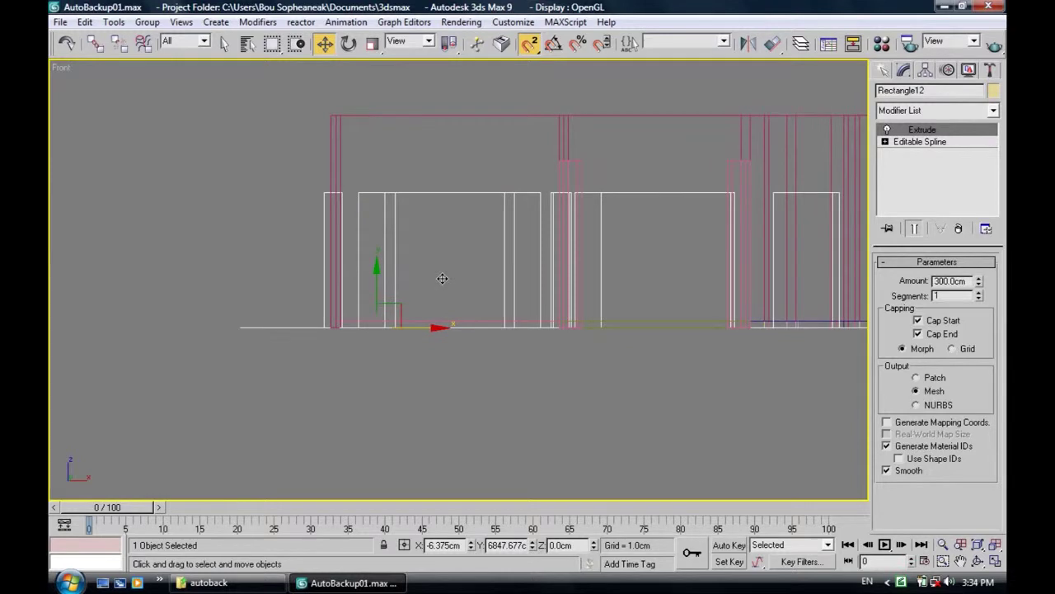
pyautogui.scroll(-5, 569, 254)
pyautogui.scroll(-3, 536, 260)
pyautogui.moveTo(165, 272); pyautogui.dragTo(387, 244, button='middle')
pyautogui.scroll(3, 418, 184)
pyautogui.scroll(3, 419, 184)
pyautogui.moveTo(419, 184)
pyautogui.mouseDown(button='middle')
pyautogui.moveTo(407, 136)
pyautogui.moveTo(405, 297)
pyautogui.moveTo(439, 291)
pyautogui.moveTo(500, 358)
pyautogui.moveTo(465, 337)
pyautogui.mouseUp(button='middle')
pyautogui.scroll(3, 405, 296)
pyautogui.scroll(2, 440, 291)
pyautogui.hotkey('alt', 'w')
pyautogui.hotkey('alt', 'w')
pyautogui.scroll(2, 460, 321)
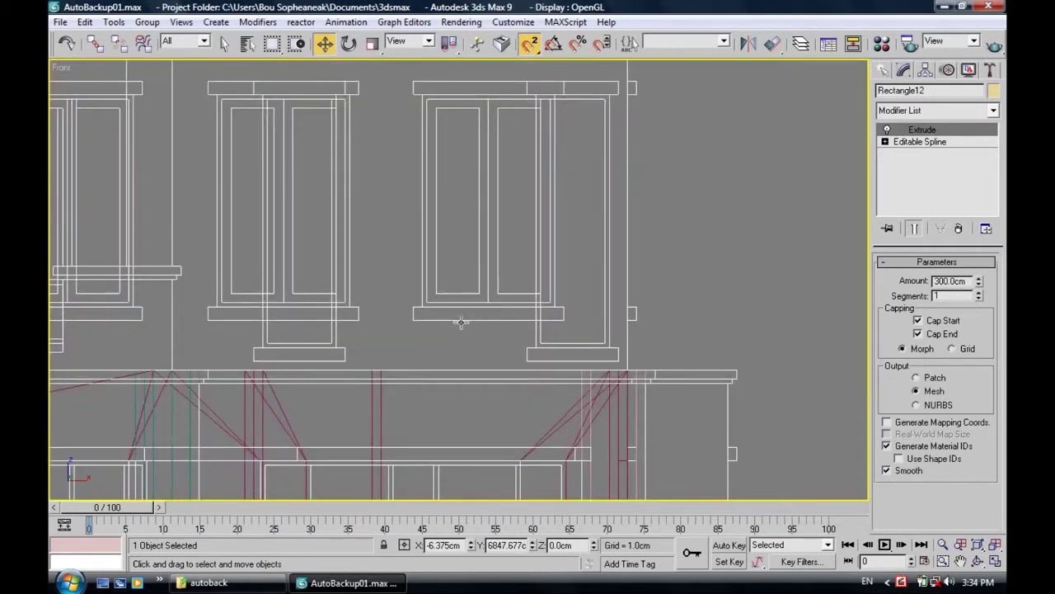
pyautogui.moveTo(462, 328); pyautogui.dragTo(417, 189, button='middle')
pyautogui.scroll(-2, 417, 189)
pyautogui.moveTo(403, 348)
pyautogui.mouseDown(button='middle')
pyautogui.moveTo(373, 290)
pyautogui.moveTo(346, 375)
pyautogui.mouseUp(button='middle')
pyautogui.hotkey('alt', 'w')
pyautogui.hotkey('alt', 'w')
pyautogui.scroll(-5, 365, 330)
pyautogui.moveTo(365, 330)
pyautogui.mouseDown(button='middle')
pyautogui.moveTo(391, 289)
pyautogui.moveTo(418, 311)
pyautogui.mouseUp(button='middle')
pyautogui.hotkey('alt', 'w')
pyautogui.hotkey('alt', 'w')
pyautogui.scroll(5, 366, 291)
pyautogui.moveTo(595, 285); pyautogui.dragTo(581, 291, button='middle')
pyautogui.hotkey('alt', 'w')
pyautogui.hotkey('alt', 'w')
# Step: Clear the selection and switch to a zoomed, smooth-shaded Perspective view of the building
pyautogui.click(666, 192)
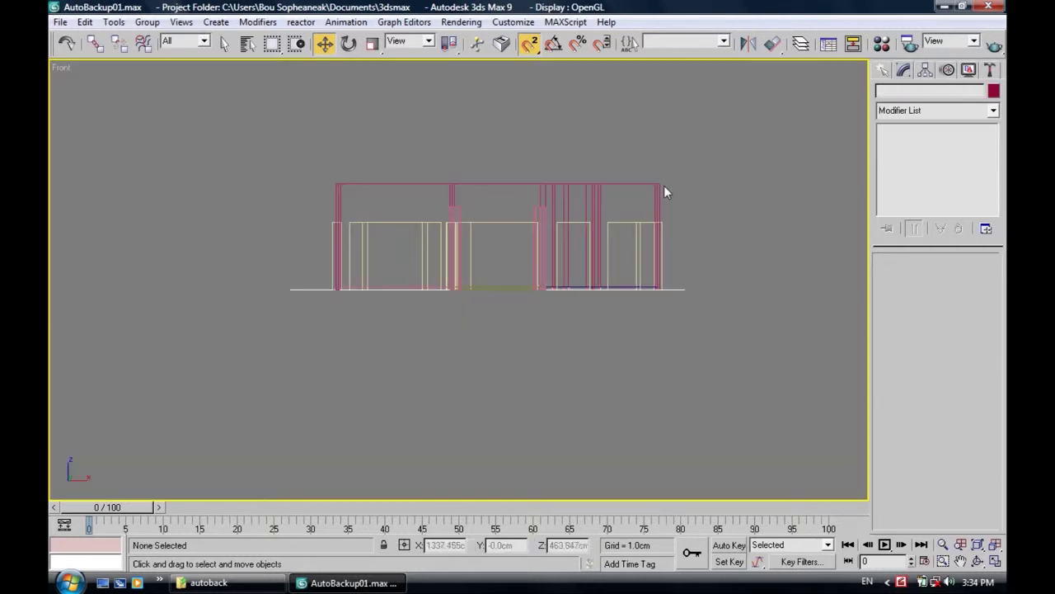
pyautogui.hotkey('alt', 'w')
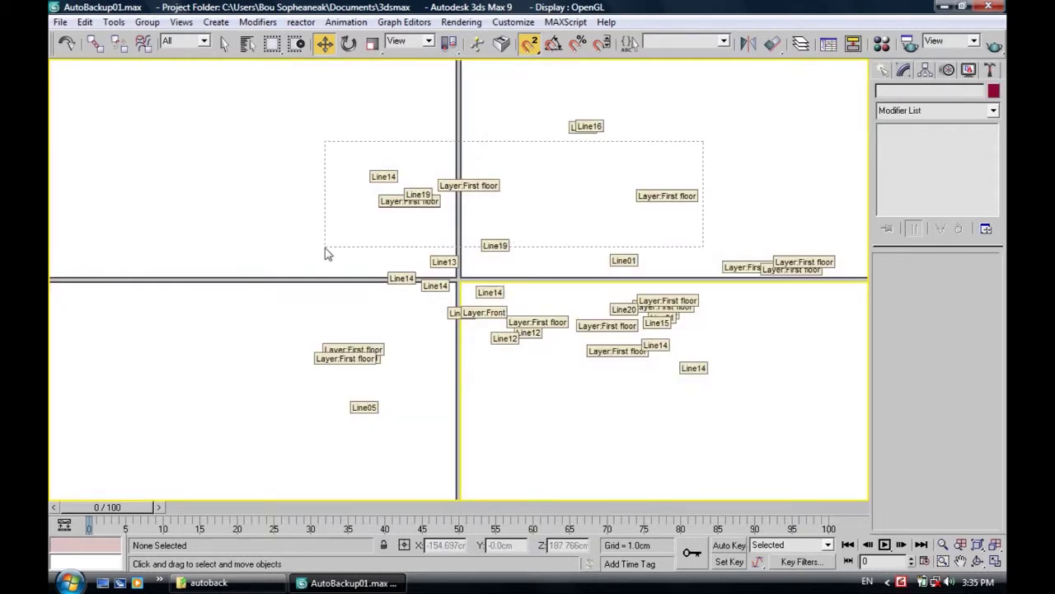
pyautogui.hotkey('alt', 'w')
pyautogui.press('p')
pyautogui.scroll(5, 508, 320)
pyautogui.press('F3')
pyautogui.moveTo(508, 320)
pyautogui.keyDown('alt'); pyautogui.mouseDown(button='middle')
pyautogui.moveTo(513, 312)
pyautogui.moveTo(490, 321)
pyautogui.mouseUp(button='middle'); pyautogui.keyUp('alt')
# Step: Select the pink wall and raise it by 100 cm in the Move Transform Type-In
pyautogui.click(479, 346)
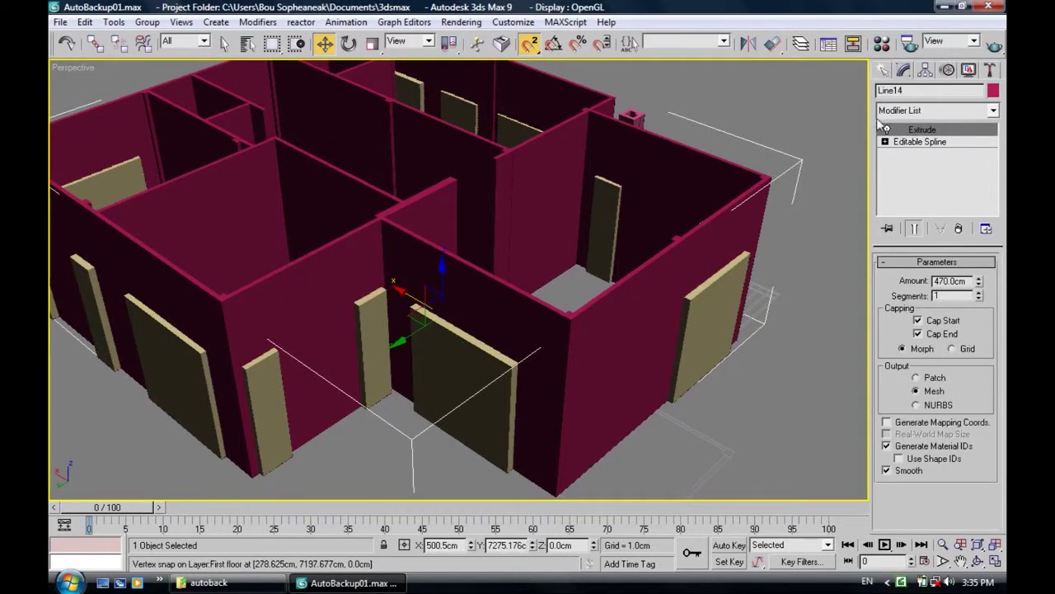
pyautogui.press('F12')
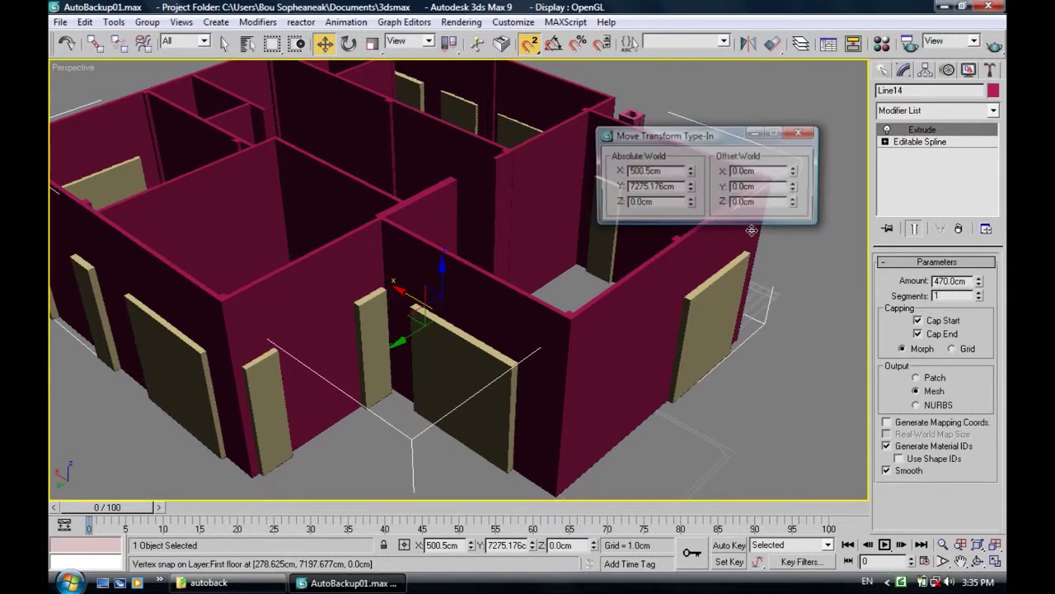
pyautogui.press('Tab')
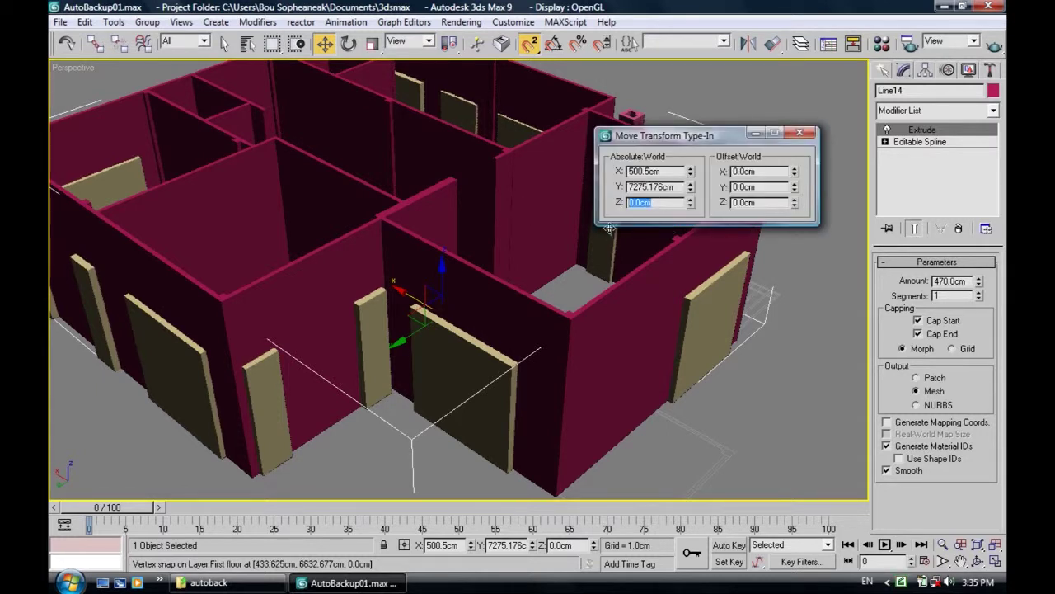
pyautogui.write('100')
pyautogui.press('Return')
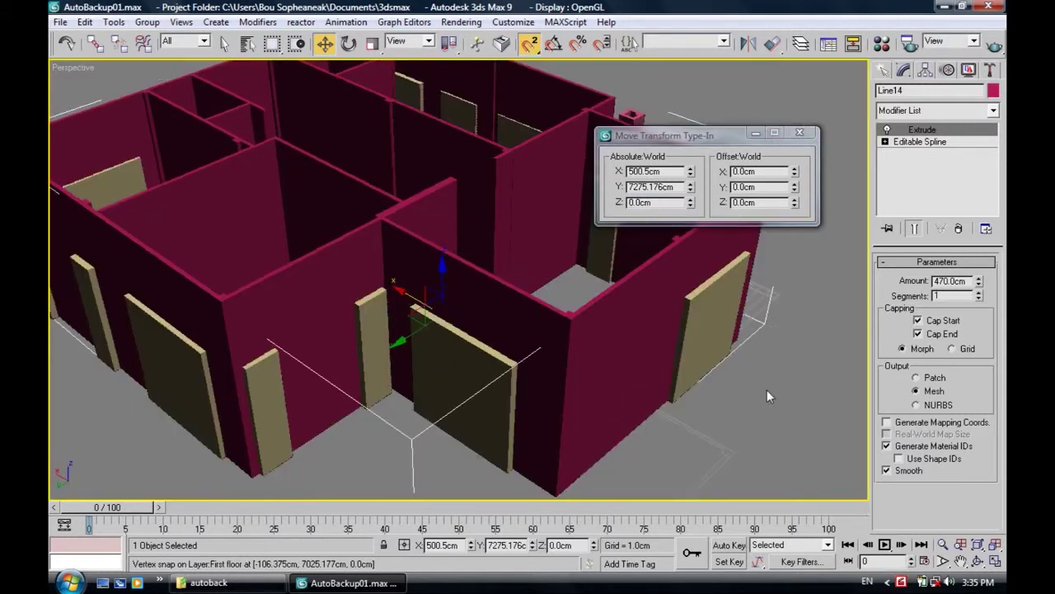
# Step: Select the beige opening blocks (Rectangle12) and set their Z height to 100 cm
pyautogui.click(768, 394)
pyautogui.click(757, 384)
pyautogui.doubleClick(652, 202)
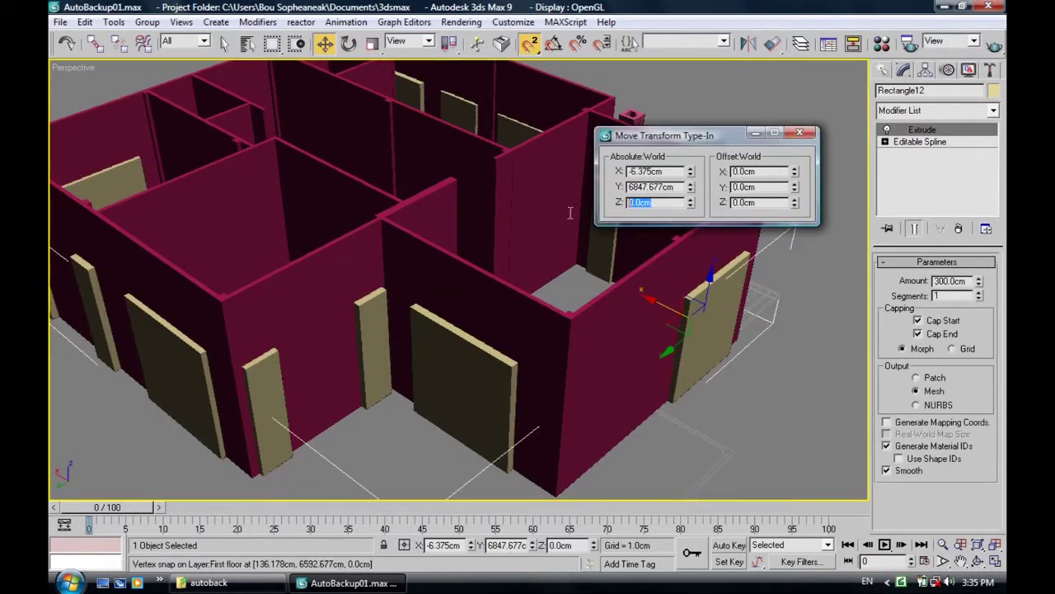
pyautogui.write('100')
pyautogui.press('Return')
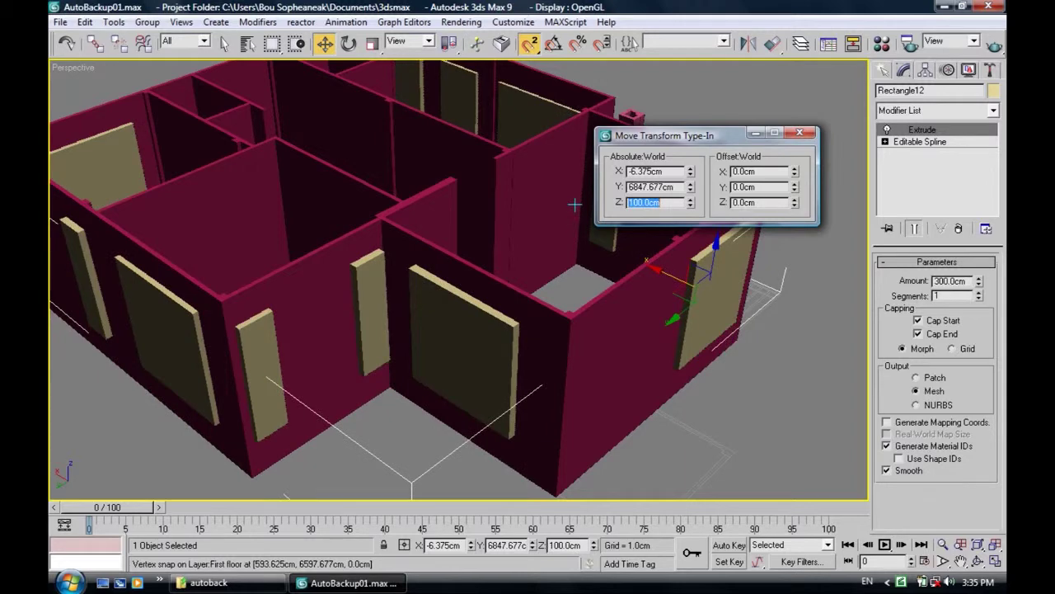
pyautogui.click(800, 132)
# Step: Orbit to view the house from the opposite side and reselect the pink walls
pyautogui.moveTo(611, 295)
pyautogui.keyDown('alt'); pyautogui.mouseDown(button='middle')
pyautogui.moveTo(745, 324)
pyautogui.moveTo(614, 297)
pyautogui.mouseUp(button='middle'); pyautogui.keyUp('alt')
pyautogui.scroll(-5, 596, 305)
pyautogui.moveTo(596, 305)
pyautogui.keyDown('alt'); pyautogui.mouseDown(button='middle')
pyautogui.moveTo(508, 308)
pyautogui.moveTo(747, 333)
pyautogui.moveTo(483, 272)
pyautogui.mouseUp(button='middle'); pyautogui.keyUp('alt')
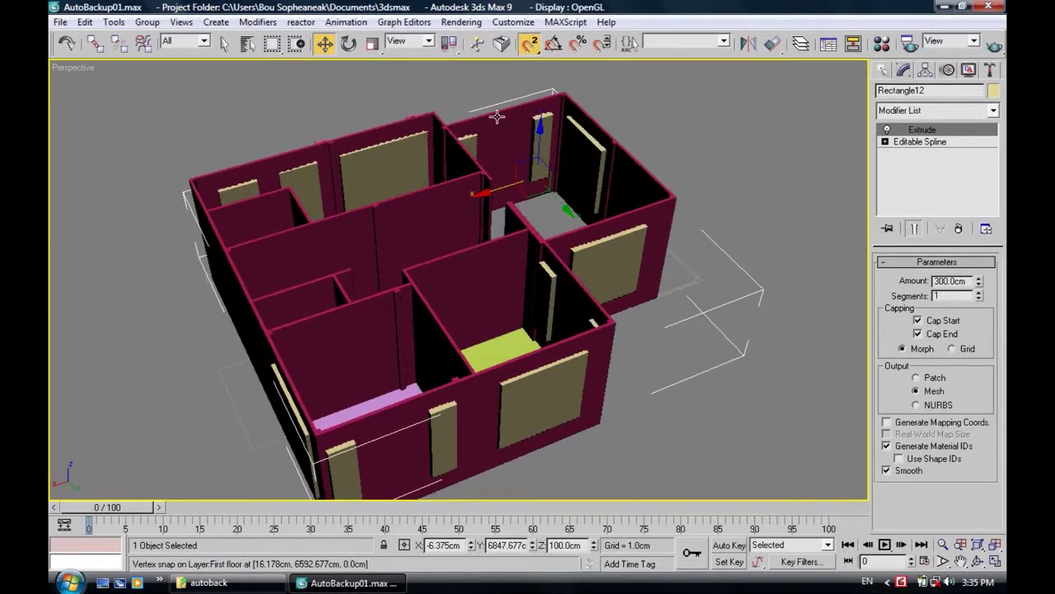
pyautogui.click(509, 125)
# Step: Boolean-subtract the beige opening blocks (Rectangle12) from the Line14 walls
pyautogui.press('F3')
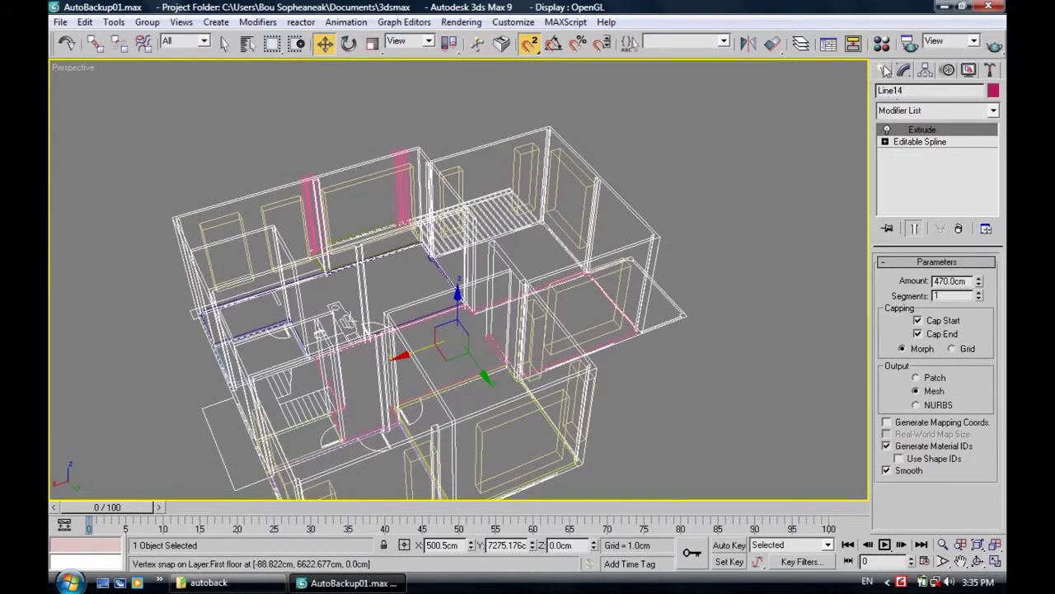
pyautogui.click(885, 71)
pyautogui.click(886, 93)
pyautogui.click(938, 114)
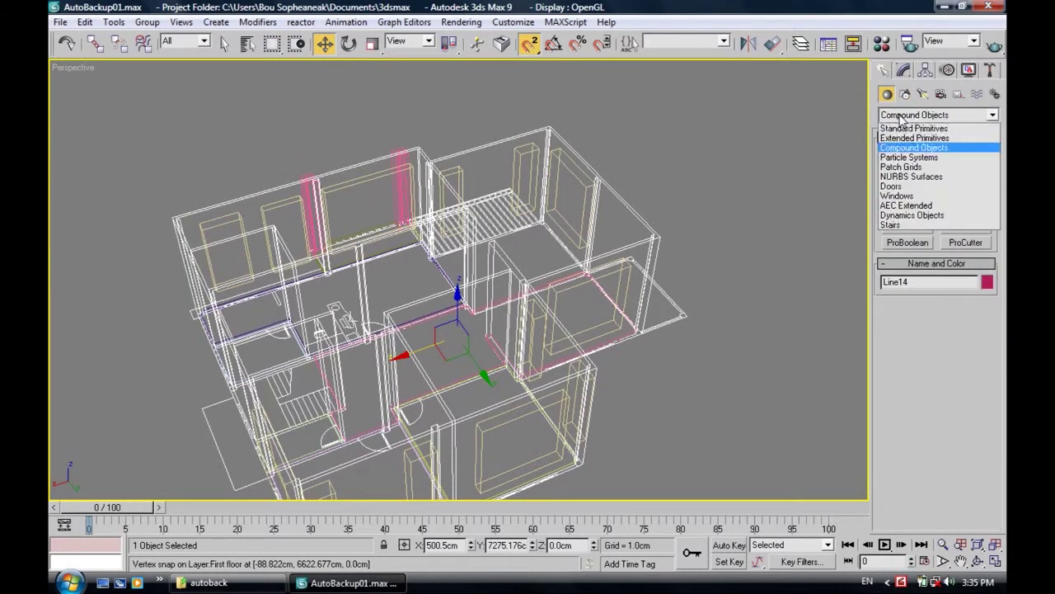
pyautogui.click(902, 148)
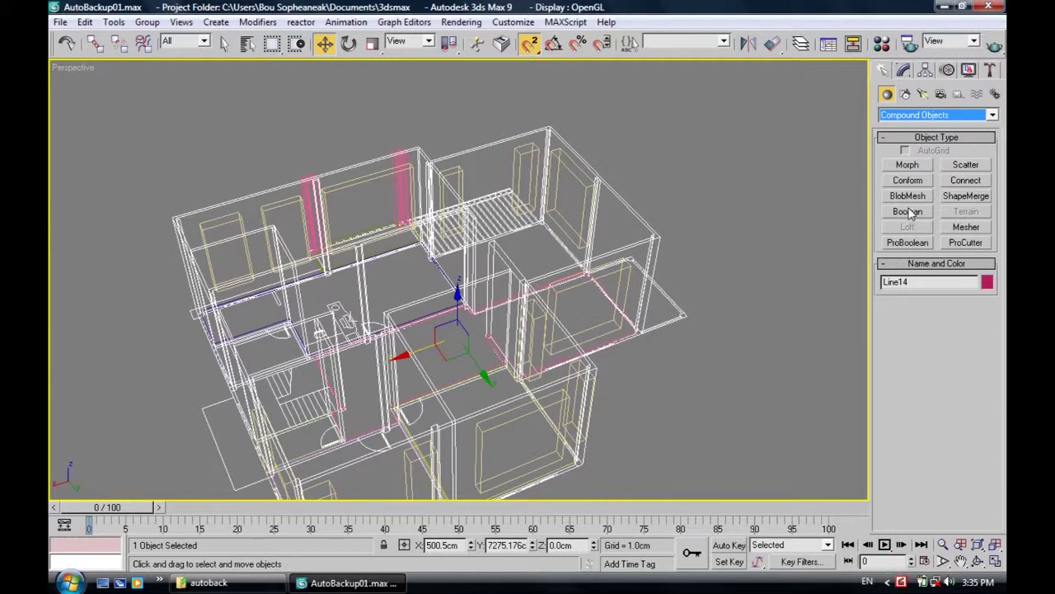
pyautogui.click(909, 211)
pyautogui.click(914, 328)
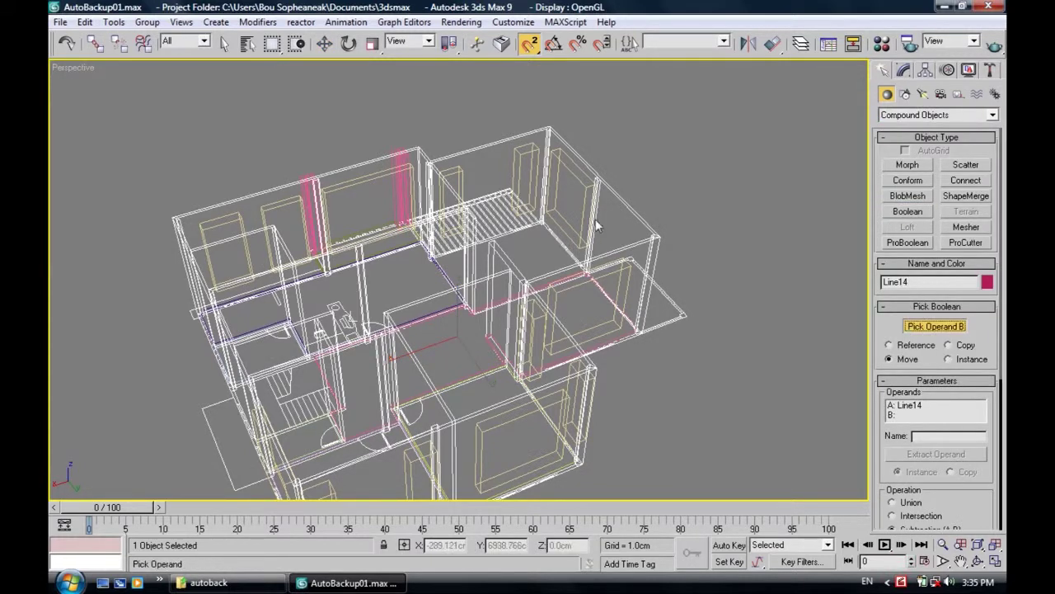
pyautogui.click(583, 197)
# Step: Inspect the cut walls in shaded and wireframe views, then exit the Boolean and clear the selection
pyautogui.moveTo(584, 197)
pyautogui.keyDown('alt'); pyautogui.mouseDown(button='middle')
pyautogui.moveTo(598, 237)
pyautogui.moveTo(745, 238)
pyautogui.moveTo(814, 223)
pyautogui.moveTo(734, 212)
pyautogui.moveTo(689, 284)
pyautogui.moveTo(693, 327)
pyautogui.moveTo(776, 283)
pyautogui.mouseUp(button='middle'); pyautogui.keyUp('alt')
pyautogui.press('F3')
pyautogui.hotkey('alt', 'w')
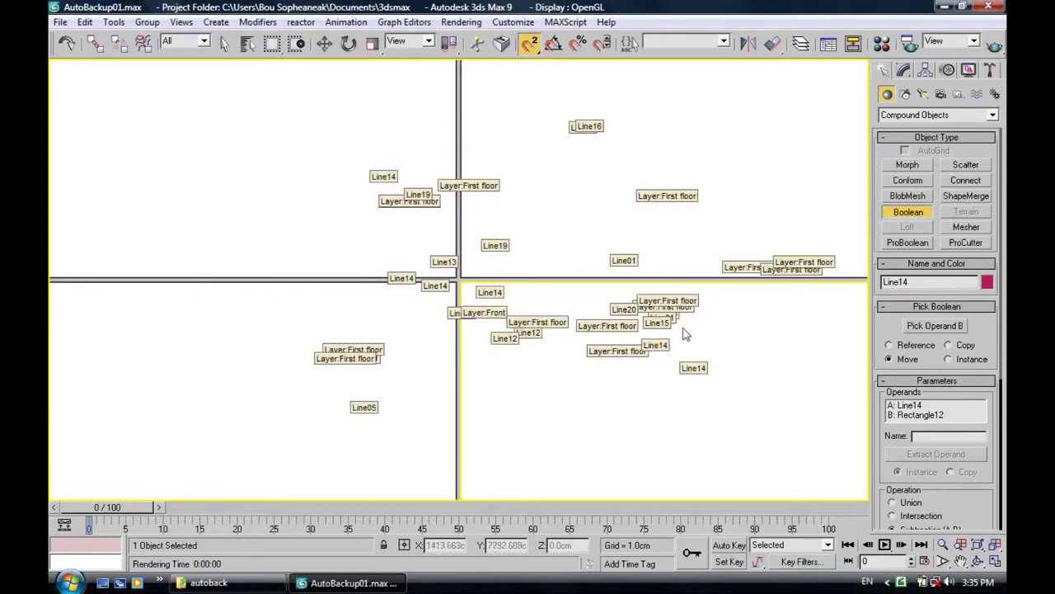
pyautogui.hotkey('alt', 'w')
pyautogui.moveTo(529, 381)
pyautogui.keyDown('alt'); pyautogui.mouseDown(button='middle')
pyautogui.moveTo(530, 401)
pyautogui.moveTo(533, 377)
pyautogui.moveTo(563, 414)
pyautogui.moveTo(587, 380)
pyautogui.moveTo(662, 400)
pyautogui.moveTo(542, 412)
pyautogui.moveTo(537, 371)
pyautogui.moveTo(718, 367)
pyautogui.moveTo(520, 317)
pyautogui.mouseUp(button='middle'); pyautogui.keyUp('alt')
pyautogui.press('F3')
pyautogui.press('F3')
pyautogui.press('w')
pyautogui.click(717, 367)
pyautogui.scroll(2, 516, 320)
pyautogui.scroll(2, 528, 324)
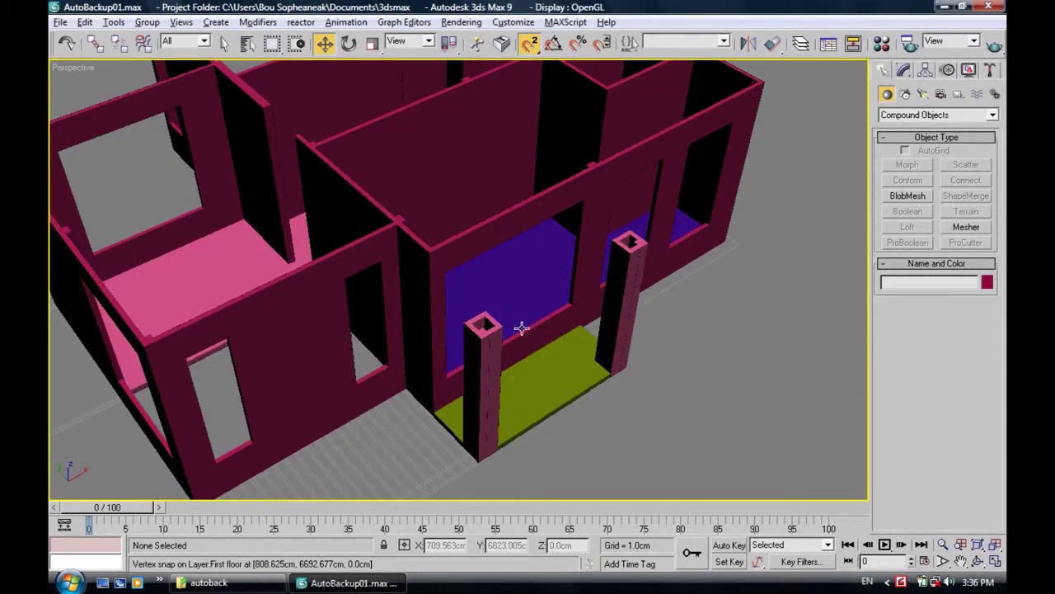
pyautogui.scroll(-2, 522, 326)
pyautogui.scroll(1, 512, 354)
pyautogui.scroll(1, 505, 355)
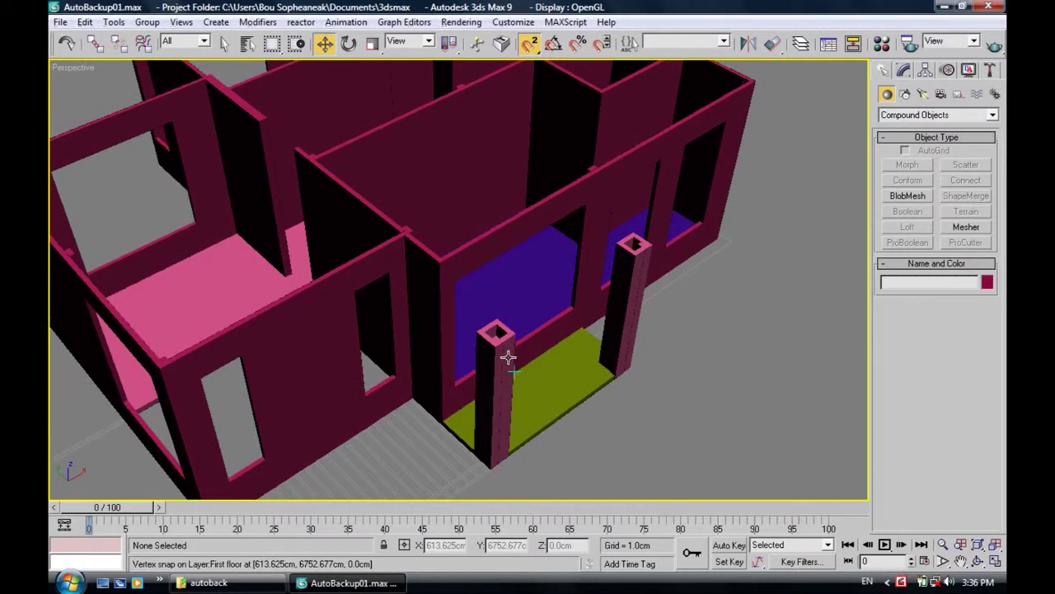
pyautogui.scroll(-3, 507, 387)
pyautogui.scroll(1, 515, 375)
pyautogui.moveTo(521, 371)
pyautogui.keyDown('alt'); pyautogui.mouseDown(button='middle')
pyautogui.moveTo(496, 384)
pyautogui.moveTo(471, 372)
pyautogui.moveTo(619, 372)
pyautogui.moveTo(584, 360)
pyautogui.moveTo(677, 417)
pyautogui.moveTo(677, 390)
pyautogui.moveTo(731, 385)
pyautogui.moveTo(662, 395)
pyautogui.moveTo(660, 380)
pyautogui.moveTo(549, 355)
pyautogui.mouseUp(button='middle'); pyautogui.keyUp('alt')
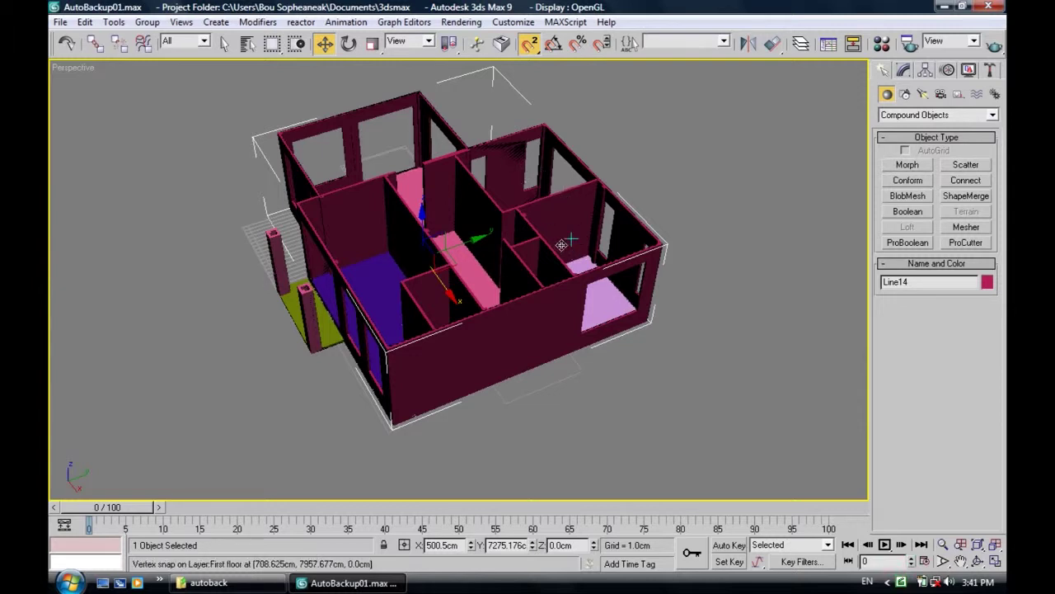
pyautogui.moveTo(566, 247)
pyautogui.mouseDown(button='middle')
pyautogui.moveTo(567, 265)
pyautogui.moveTo(701, 353)
pyautogui.moveTo(641, 332)
pyautogui.mouseUp(button='middle')
pyautogui.scroll(2, 619, 313)
pyautogui.scroll(2, 585, 285)
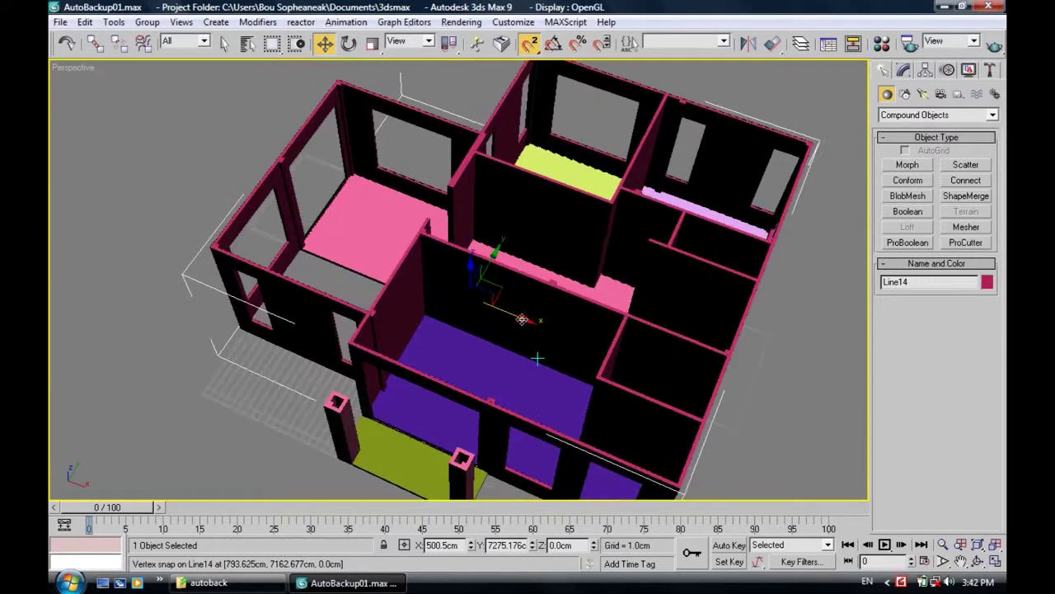
pyautogui.scroll(2, 560, 263)
pyautogui.press('F3')
pyautogui.keyDown('alt'); pyautogui.moveTo(556, 257); pyautogui.dragTo(640, 284, button='middle'); pyautogui.keyUp('alt')
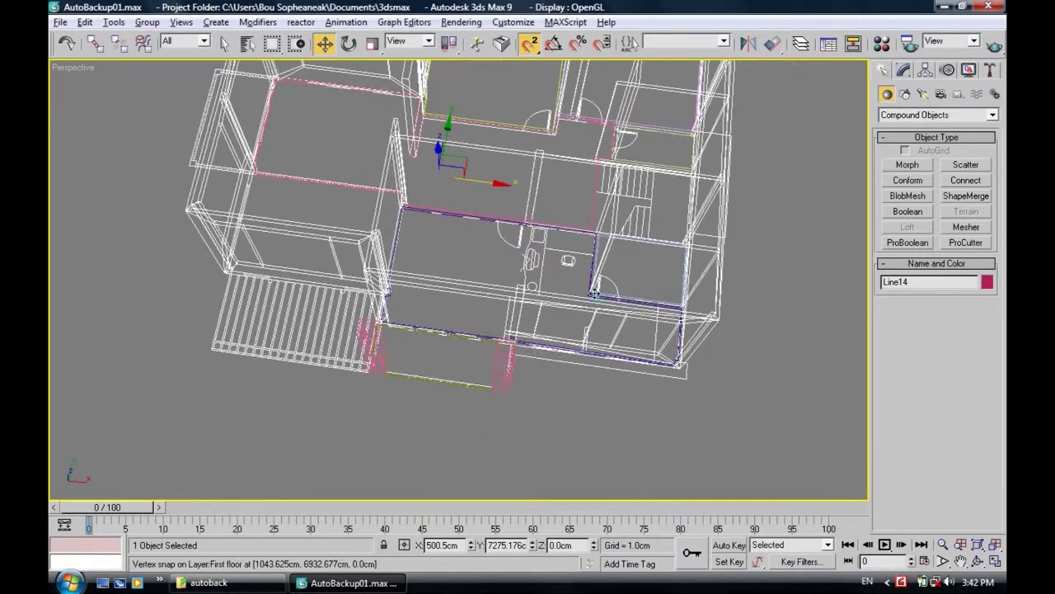
pyautogui.moveTo(442, 241); pyautogui.dragTo(565, 296, button='middle')
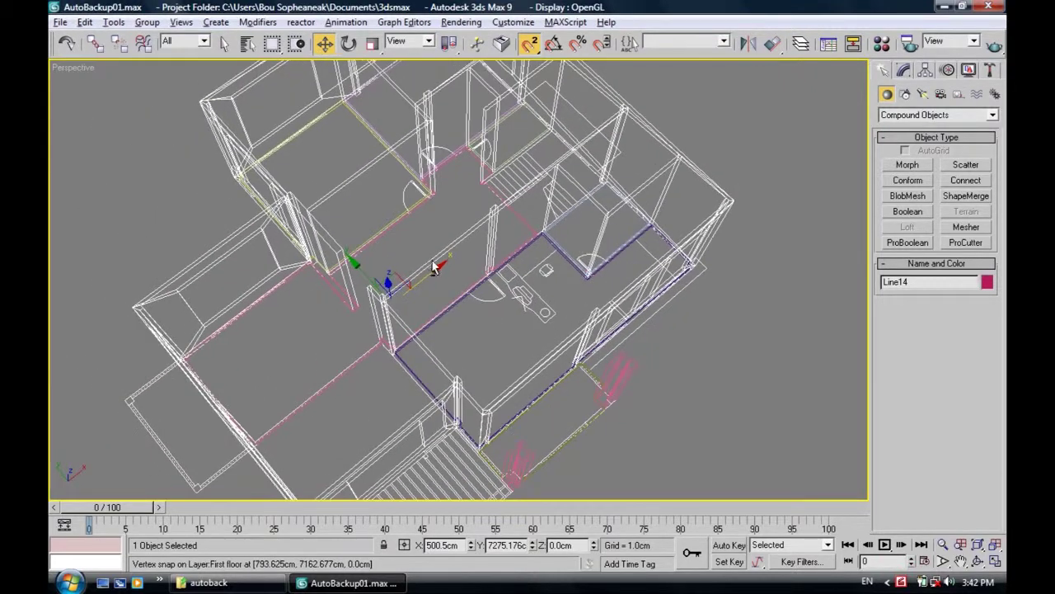
# Step: Draw a rectangle from the wall corner to the first door jamb, 55.5 cm long
pyautogui.click(905, 94)
pyautogui.hotkey('alt', 'w')
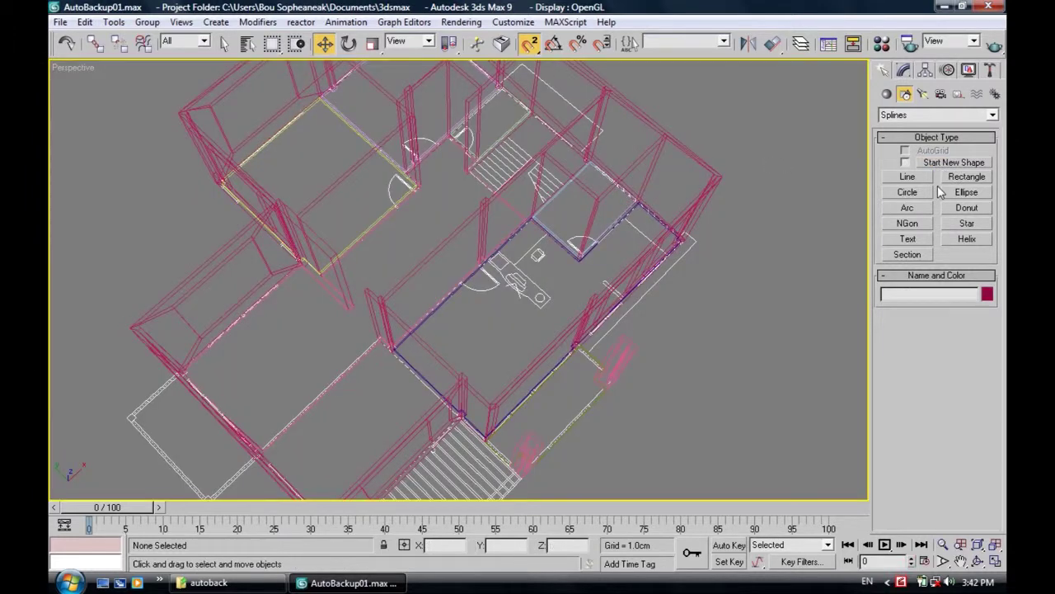
pyautogui.click(967, 176)
pyautogui.scroll(5, 424, 248)
pyautogui.moveTo(417, 342)
pyautogui.keyDown('alt'); pyautogui.mouseDown(button='middle')
pyautogui.moveTo(355, 338)
pyautogui.moveTo(390, 450)
pyautogui.moveTo(448, 304)
pyautogui.moveTo(415, 306)
pyautogui.mouseUp(button='middle'); pyautogui.keyUp('alt')
pyautogui.scroll(4, 415, 306)
pyautogui.scroll(3, 469, 280)
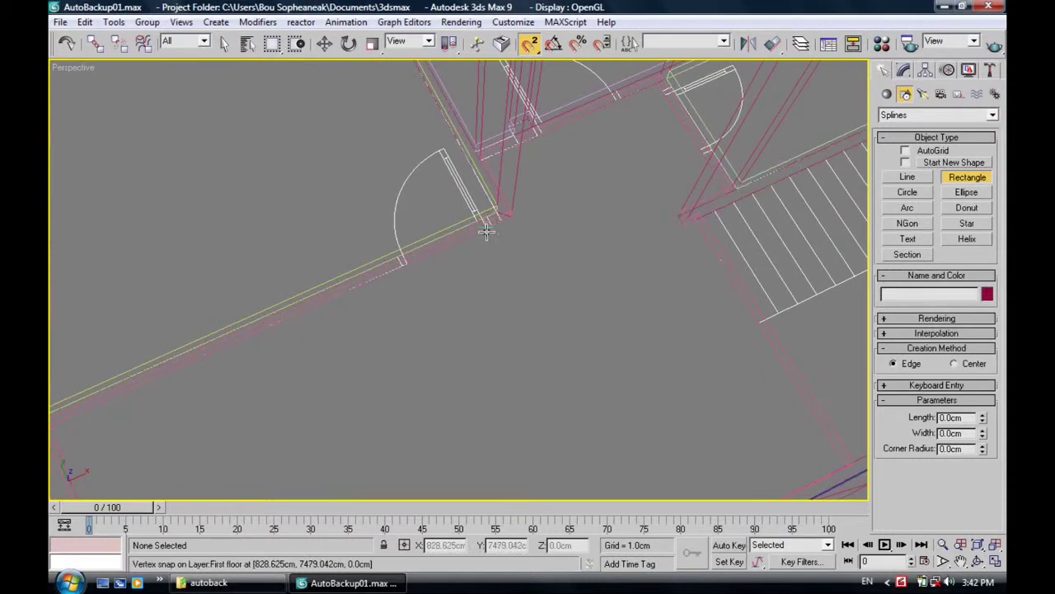
pyautogui.moveTo(485, 217)
pyautogui.mouseDown()
pyautogui.moveTo(447, 266)
pyautogui.moveTo(402, 276)
pyautogui.mouseUp()
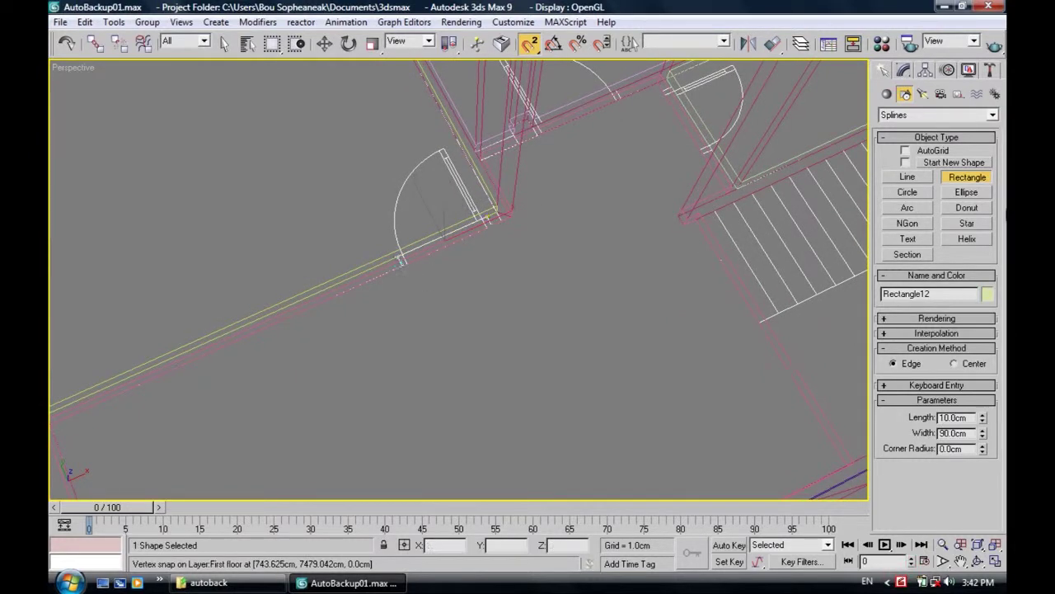
pyautogui.moveTo(983, 417); pyautogui.dragTo(983, 388)
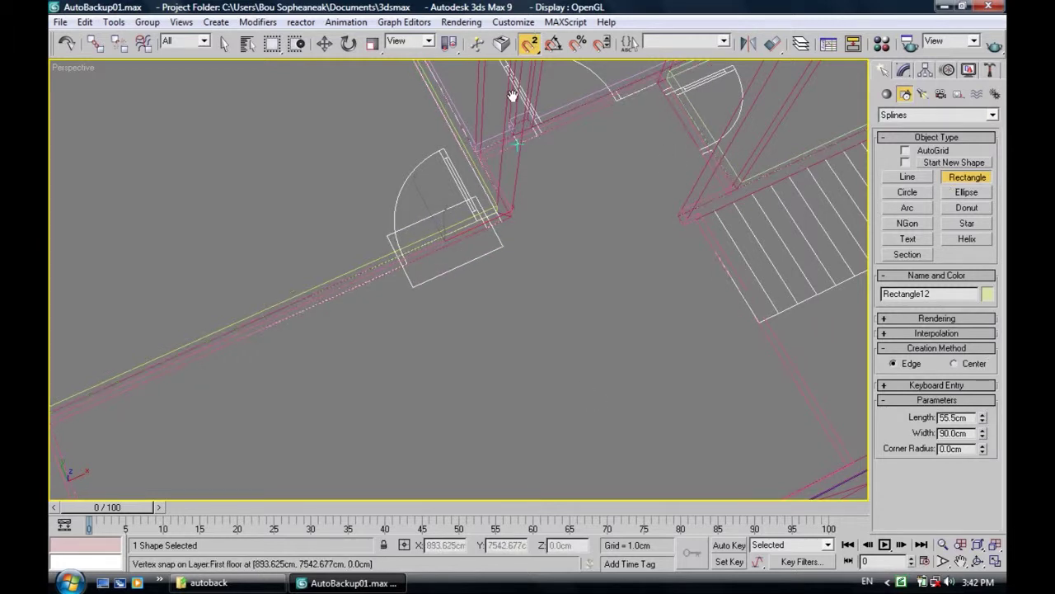
# Step: Draw two more door rectangles along the walls, 31.7 cm long and 37.6 cm wide
pyautogui.scroll(-5, 550, 245)
pyautogui.scroll(-5, 560, 280)
pyautogui.scroll(10, 560, 280)
pyautogui.moveTo(578, 263); pyautogui.dragTo(563, 270, button='middle')
pyautogui.moveTo(649, 176); pyautogui.dragTo(435, 299)
pyautogui.moveTo(983, 418); pyautogui.dragTo(983, 396)
pyautogui.moveTo(638, 267); pyautogui.dragTo(471, 286, button='middle')
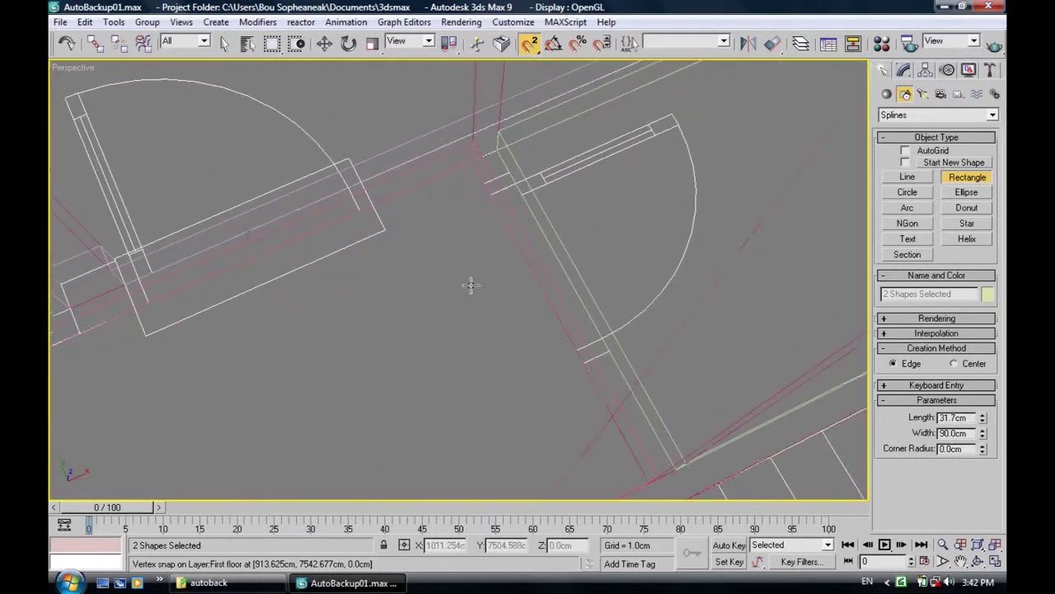
pyautogui.moveTo(485, 183); pyautogui.dragTo(582, 363)
pyautogui.moveTo(984, 435); pyautogui.dragTo(983, 404)
# Step: Draw a thin rectangle along the wall at the desk-area door, 36.9 cm long
pyautogui.scroll(-5, 511, 228)
pyautogui.scroll(-2, 596, 244)
pyautogui.moveTo(596, 244); pyautogui.dragTo(412, 300, button='middle')
pyautogui.scroll(2, 412, 299)
pyautogui.scroll(3, 427, 211)
pyautogui.moveTo(377, 231); pyautogui.dragTo(622, 275, button='middle')
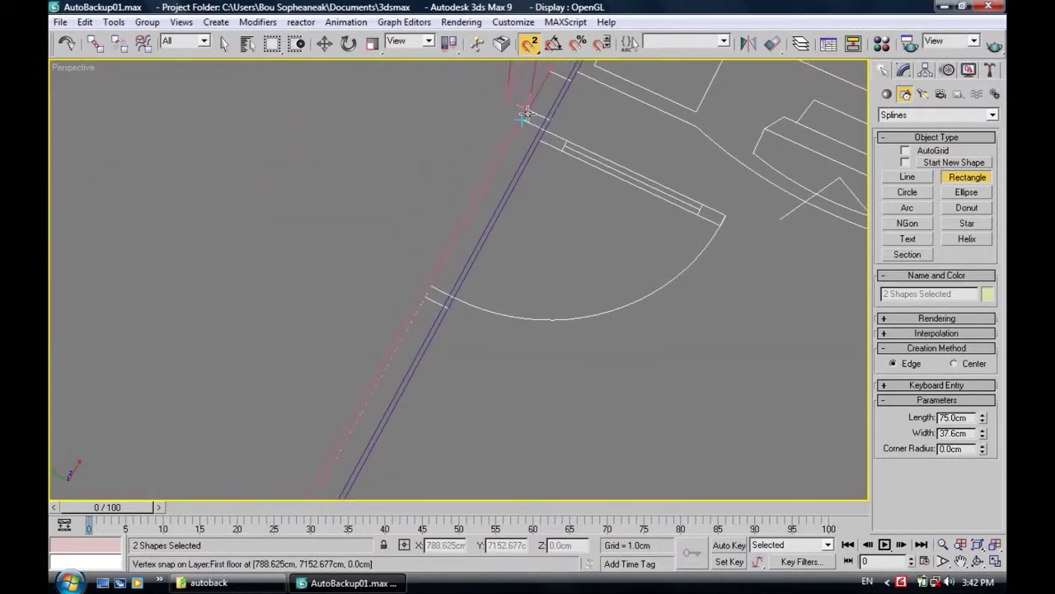
pyautogui.moveTo(525, 113); pyautogui.dragTo(446, 305)
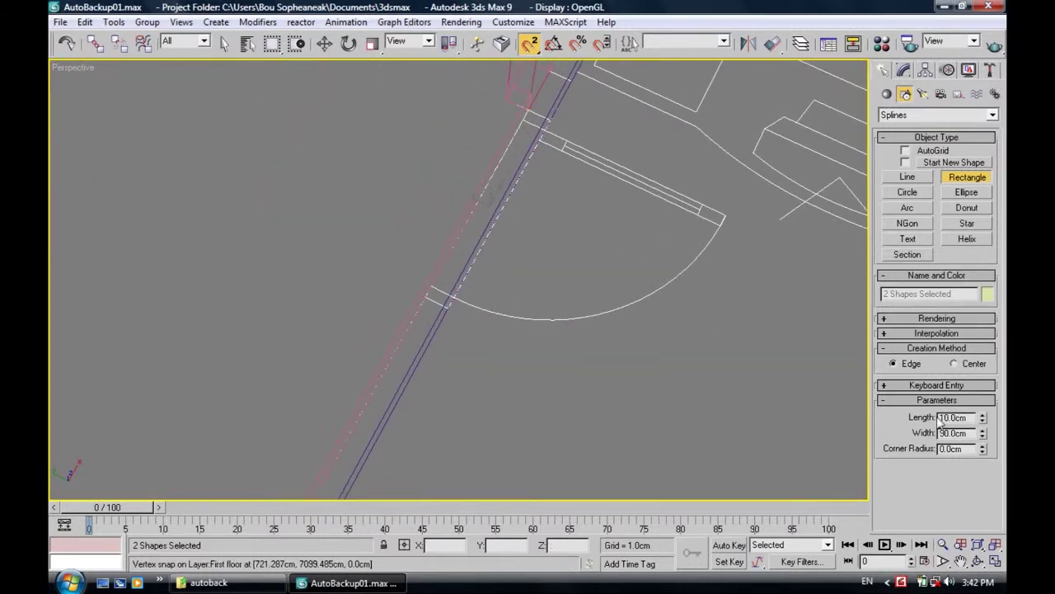
pyautogui.moveTo(987, 425); pyautogui.dragTo(986, 412)
# Step: Draw a final rectangle from the last door's wall corner, 21.3 cm long
pyautogui.scroll(-3, 635, 268)
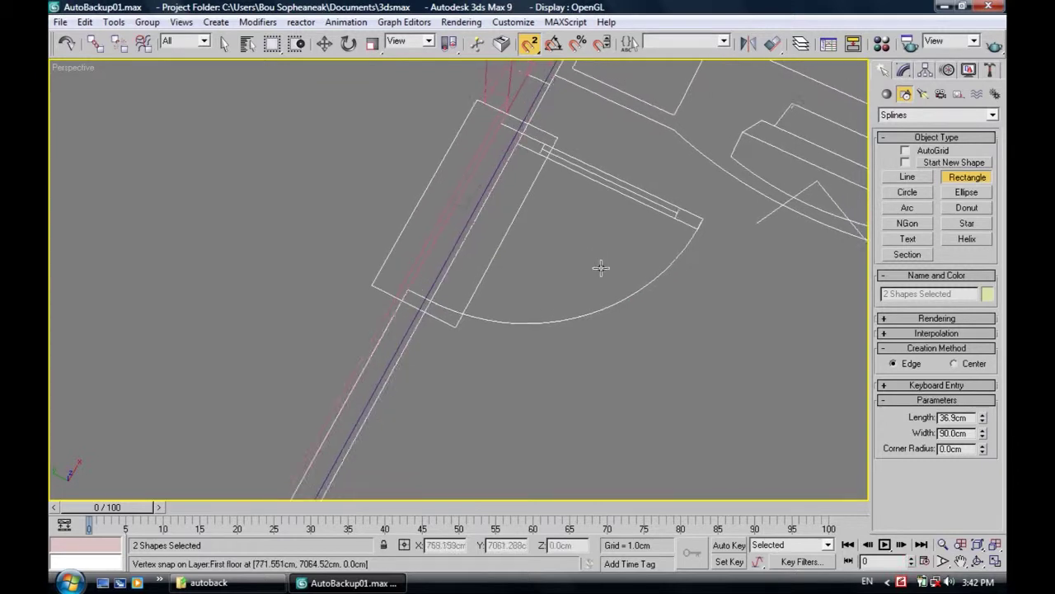
pyautogui.scroll(-3, 598, 264)
pyautogui.scroll(2, 577, 263)
pyautogui.scroll(2, 515, 262)
pyautogui.scroll(3, 506, 222)
pyautogui.scroll(-2, 478, 297)
pyautogui.scroll(3, 608, 227)
pyautogui.scroll(1, 608, 235)
pyautogui.scroll(1, 609, 244)
pyautogui.scroll(-2, 608, 244)
pyautogui.keyDown('alt'); pyautogui.moveTo(574, 223); pyautogui.dragTo(638, 297, button='middle'); pyautogui.keyUp('alt')
pyautogui.scroll(2, 459, 223)
pyautogui.moveTo(632, 226); pyautogui.dragTo(407, 369)
pyautogui.moveTo(982, 421); pyautogui.dragTo(982, 409)
pyautogui.scroll(-5, 589, 306)
pyautogui.scroll(3, 568, 345)
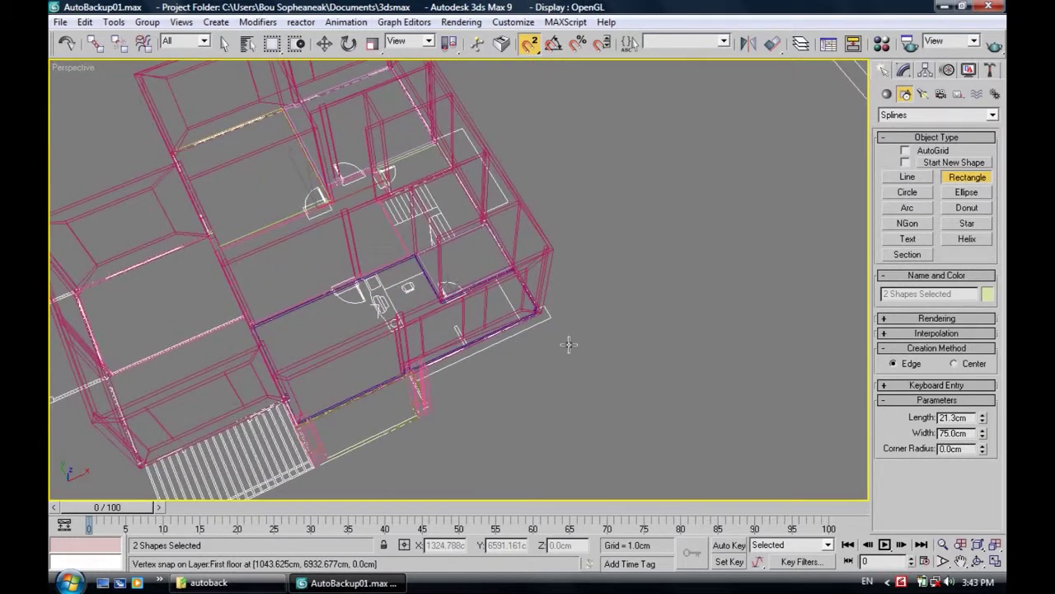
pyautogui.press('w')
pyautogui.press('F12')
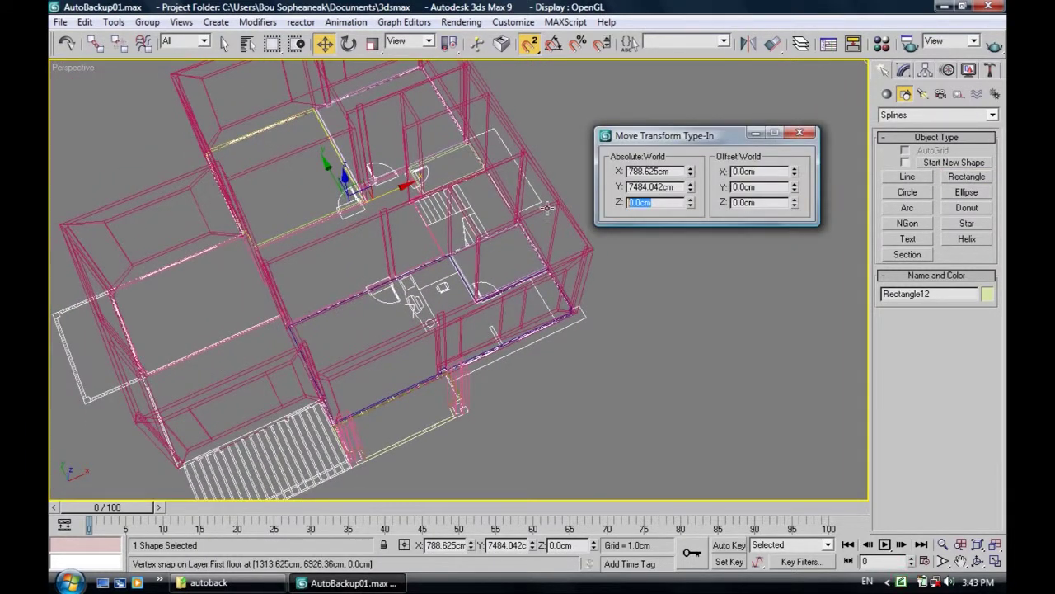
# Step: Lift the rectangle to a height of 15 cm in the Move Transform Type-In
pyautogui.write('1')
pyautogui.press('Return')
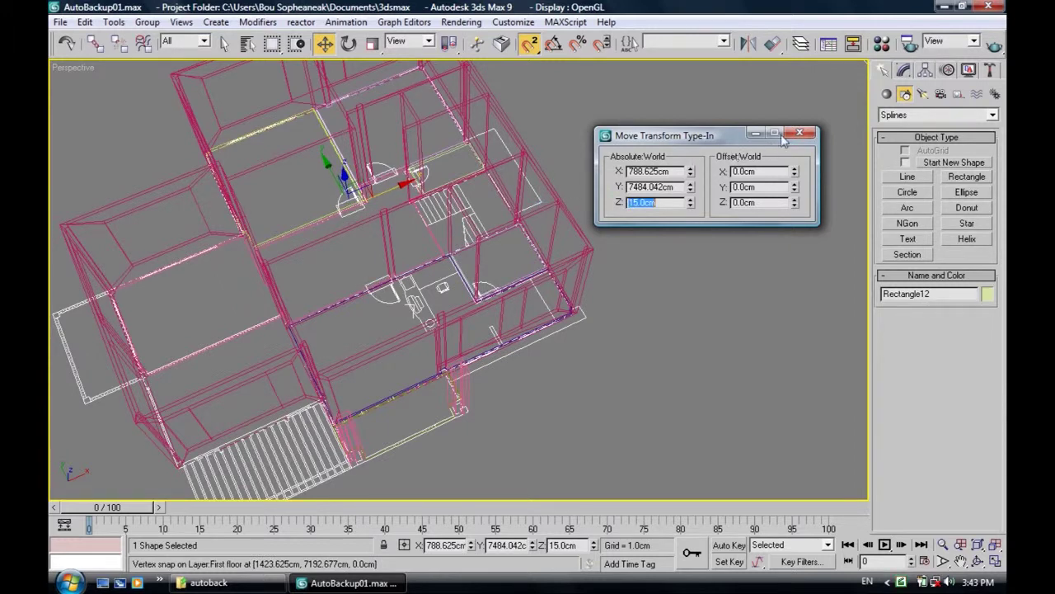
pyautogui.click(800, 133)
# Step: Add an Extrude modifier to Rectangle12 with a 200 cm amount and view it shaded
pyautogui.click(905, 71)
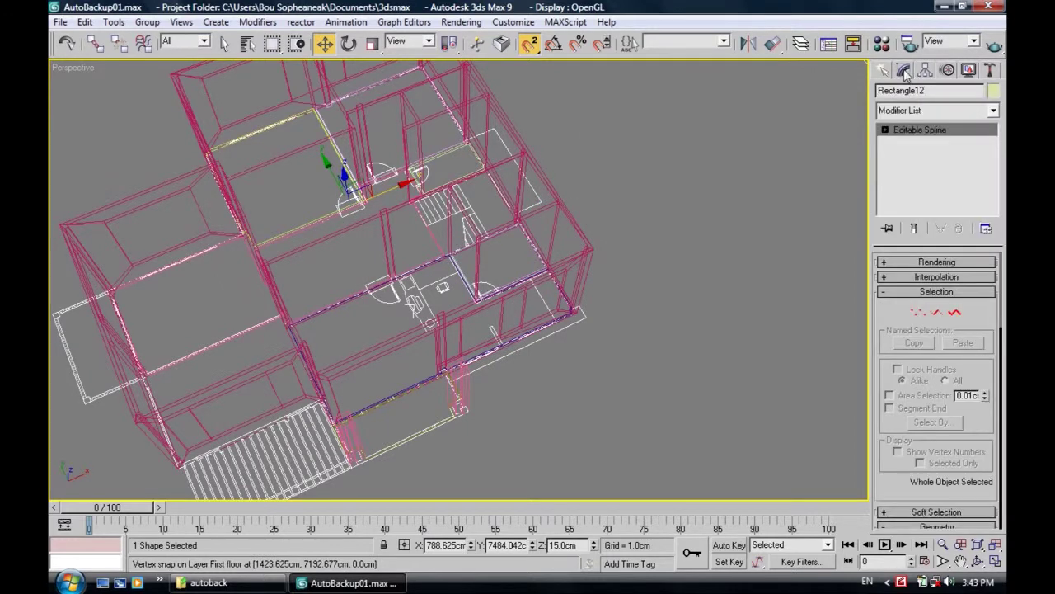
pyautogui.click(912, 112)
pyautogui.press('e')
pyautogui.click(904, 178)
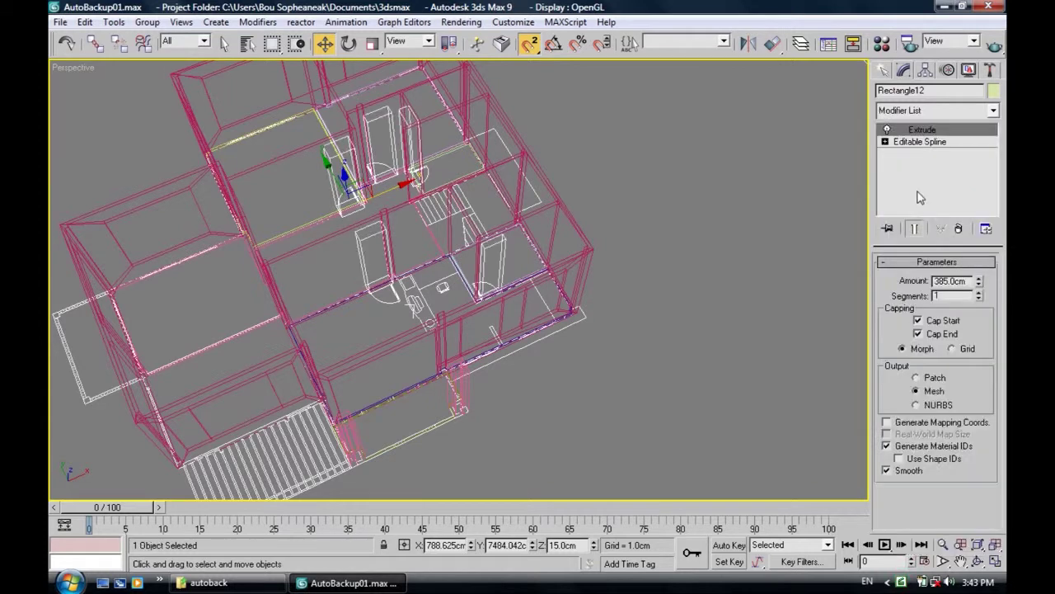
pyautogui.moveTo(969, 282); pyautogui.dragTo(903, 290)
pyautogui.write('200')
pyautogui.press('Return')
pyautogui.moveTo(616, 267)
pyautogui.keyDown('alt'); pyautogui.mouseDown(button='middle')
pyautogui.moveTo(524, 254)
pyautogui.moveTo(539, 255)
pyautogui.moveTo(499, 292)
pyautogui.moveTo(549, 283)
pyautogui.mouseUp(button='middle'); pyautogui.keyUp('alt')
pyautogui.press('F3')
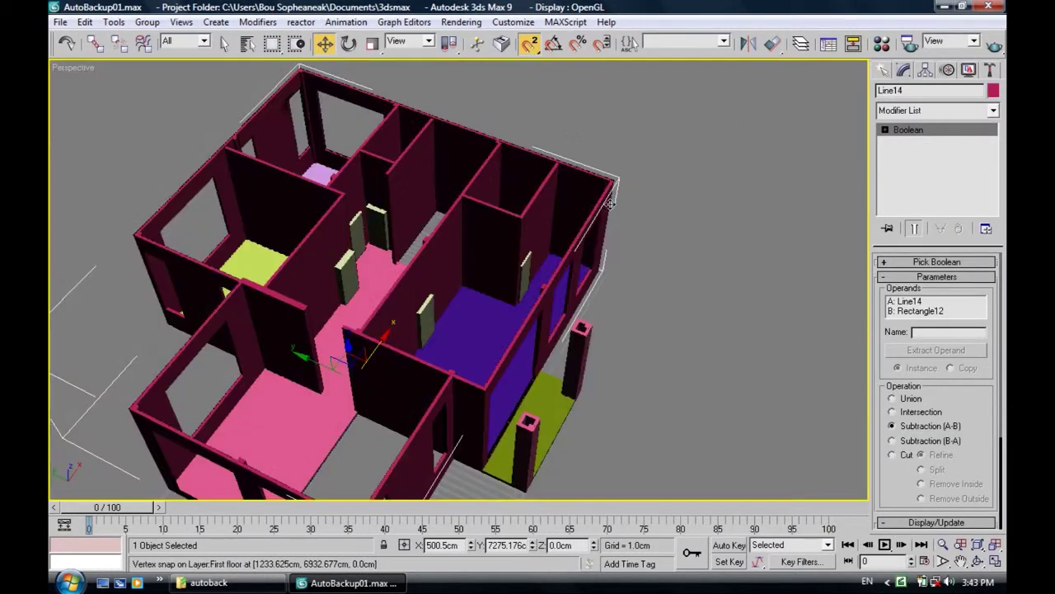
pyautogui.moveTo(611, 198)
pyautogui.keyDown('alt'); pyautogui.mouseDown(button='middle')
pyautogui.moveTo(630, 221)
pyautogui.moveTo(618, 222)
pyautogui.mouseUp(button='middle'); pyautogui.keyUp('alt')
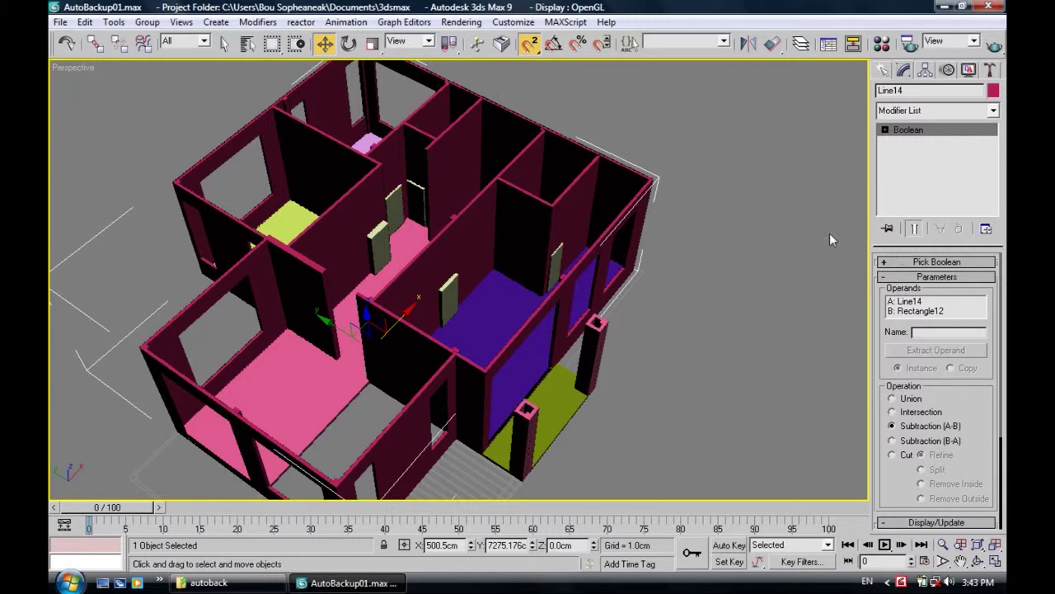
pyautogui.moveTo(813, 205)
pyautogui.keyDown('alt'); pyautogui.mouseDown(button='middle')
pyautogui.moveTo(763, 224)
pyautogui.moveTo(766, 263)
pyautogui.moveTo(789, 283)
pyautogui.mouseUp(button='middle'); pyautogui.keyUp('alt')
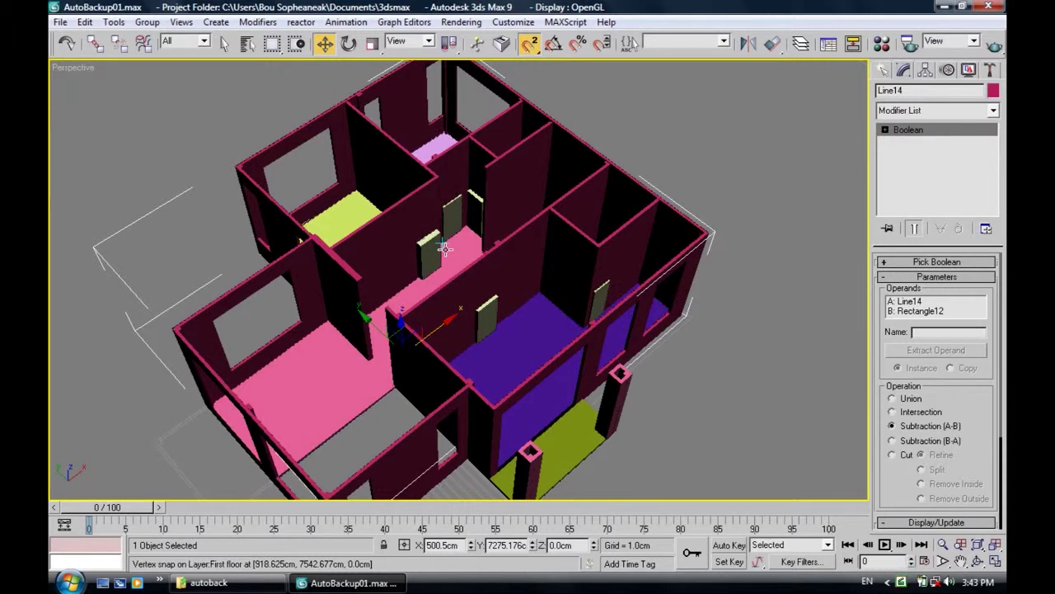
pyautogui.hotkey('alt', 'w')
# Step: Convert the Line14 walls to an editable poly
pyautogui.rightClick(525, 147)
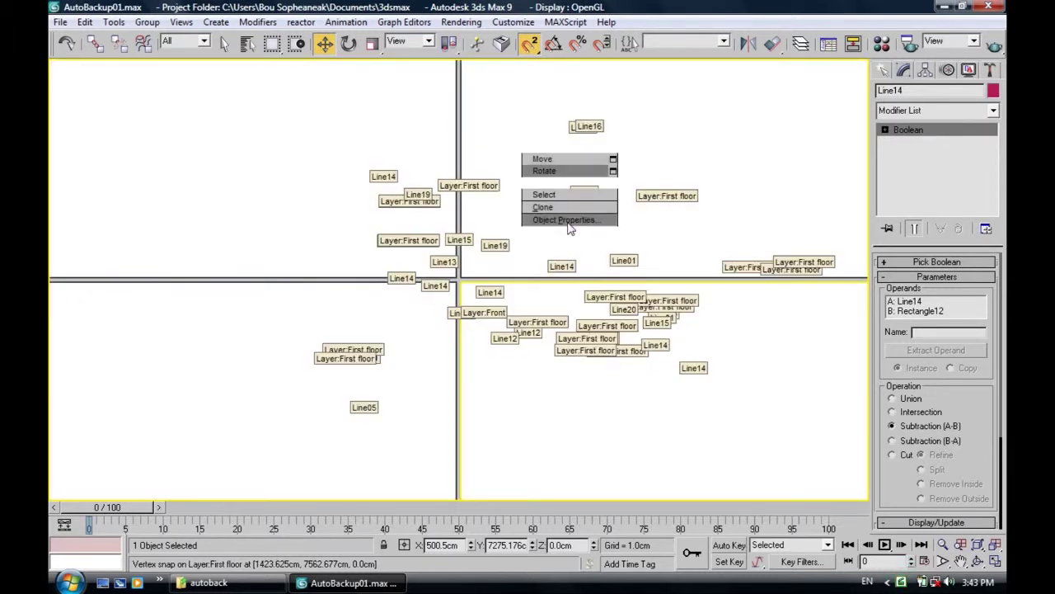
pyautogui.click(659, 277)
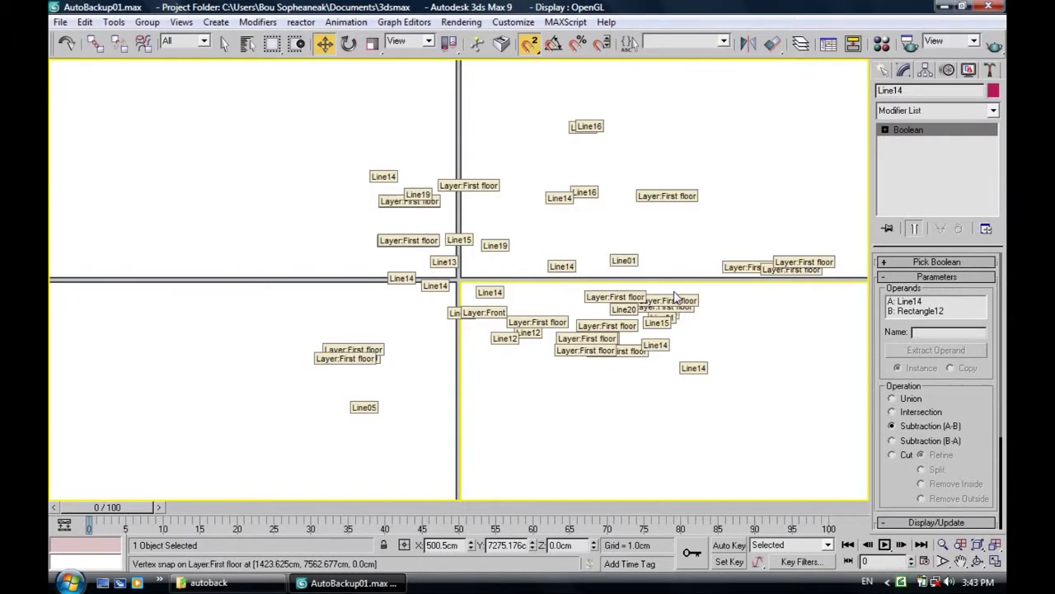
pyautogui.rightClick(648, 270)
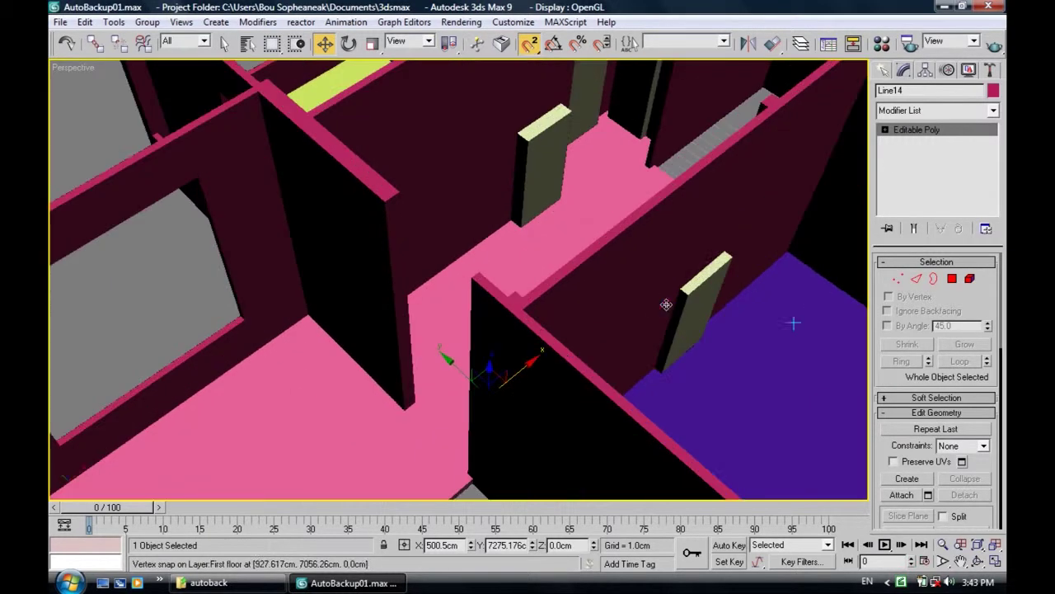
# Step: Boolean-subtract the Rectangle12 door blocks from the Line14 walls
pyautogui.click(883, 73)
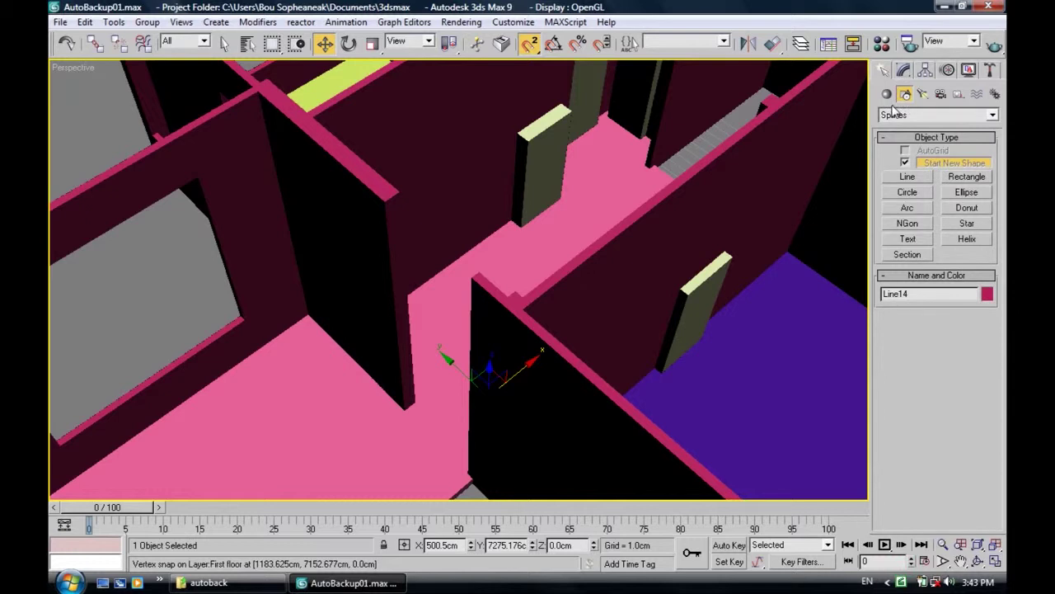
pyautogui.click(887, 94)
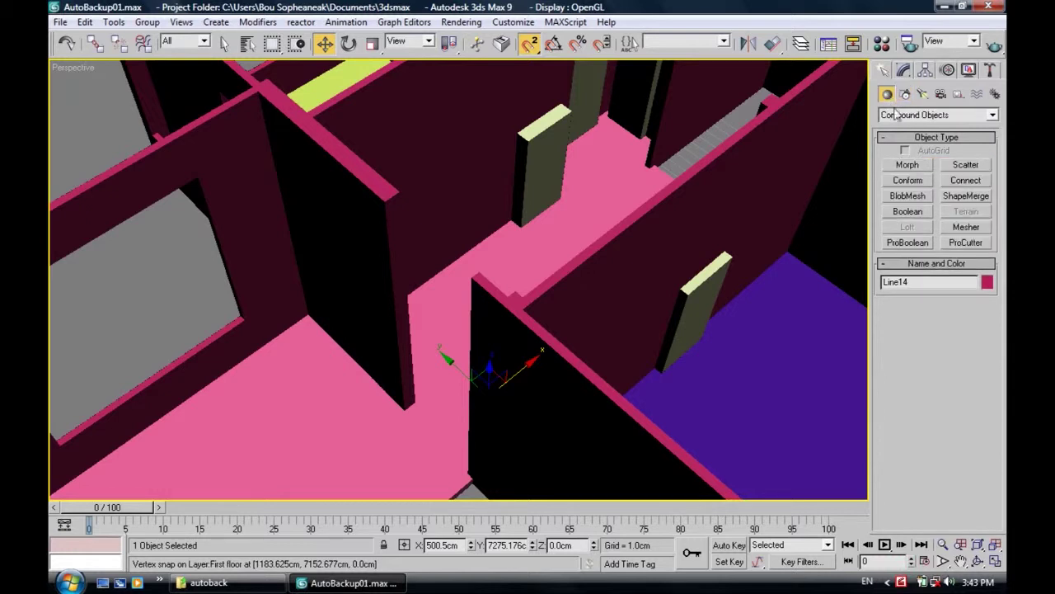
pyautogui.click(907, 212)
pyautogui.click(909, 327)
pyautogui.moveTo(565, 131); pyautogui.dragTo(529, 209, button='middle')
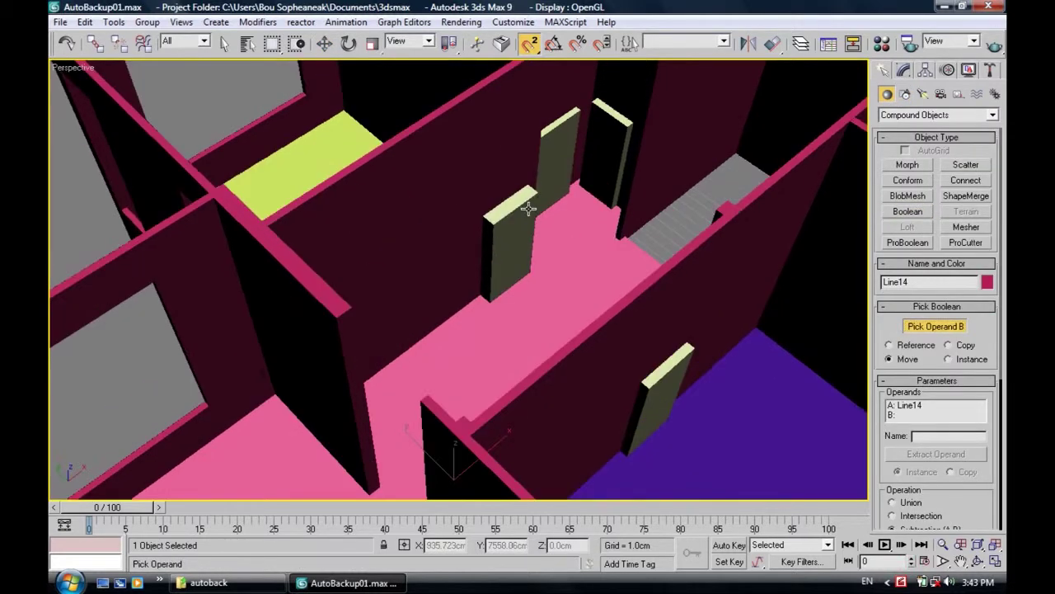
pyautogui.press('F3')
pyautogui.scroll(4, 513, 216)
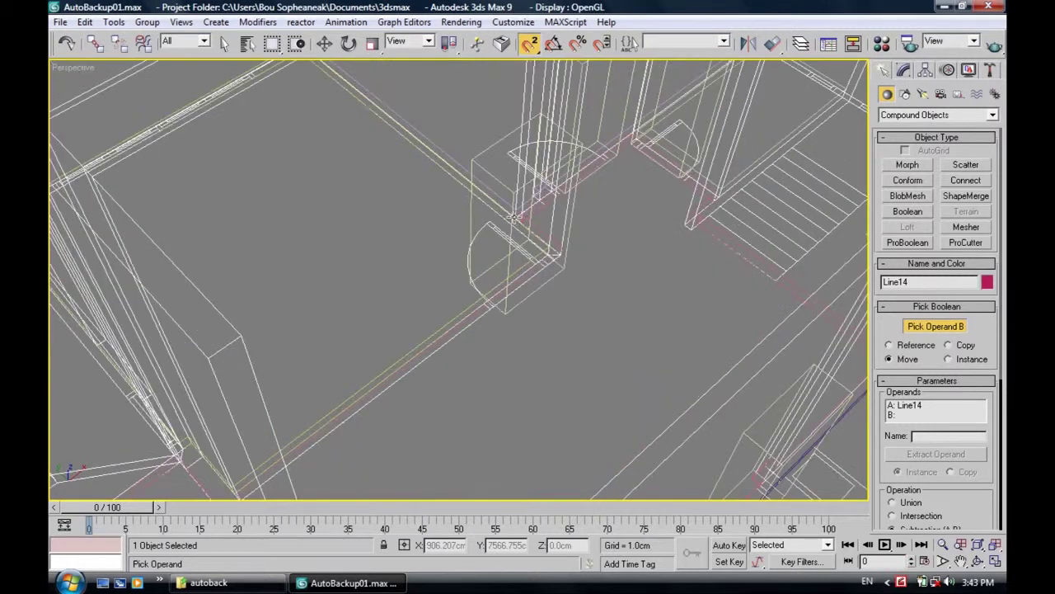
pyautogui.hotkey('alt', 'w')
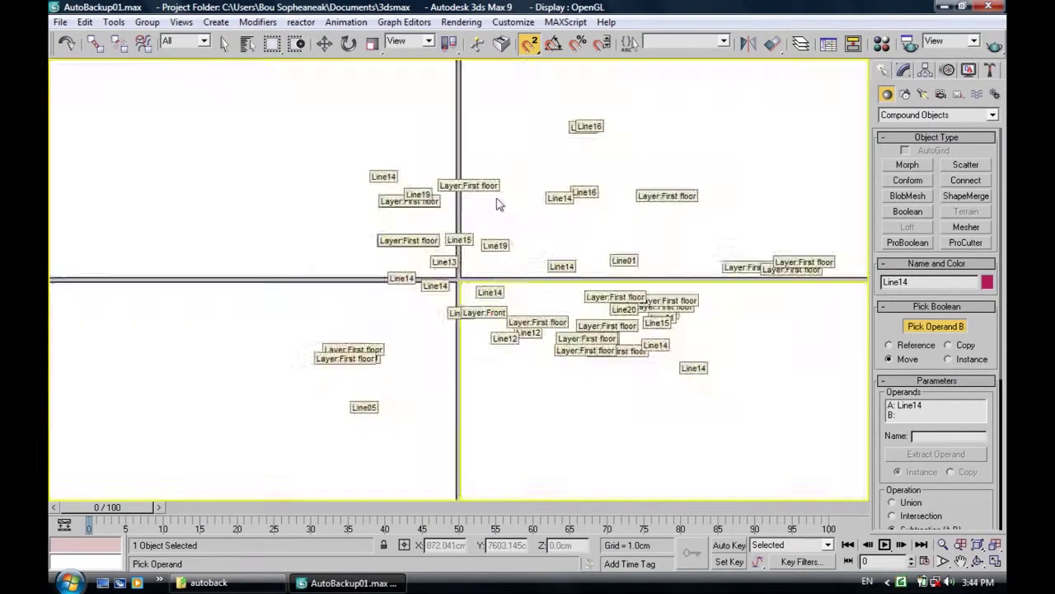
pyautogui.click(496, 200)
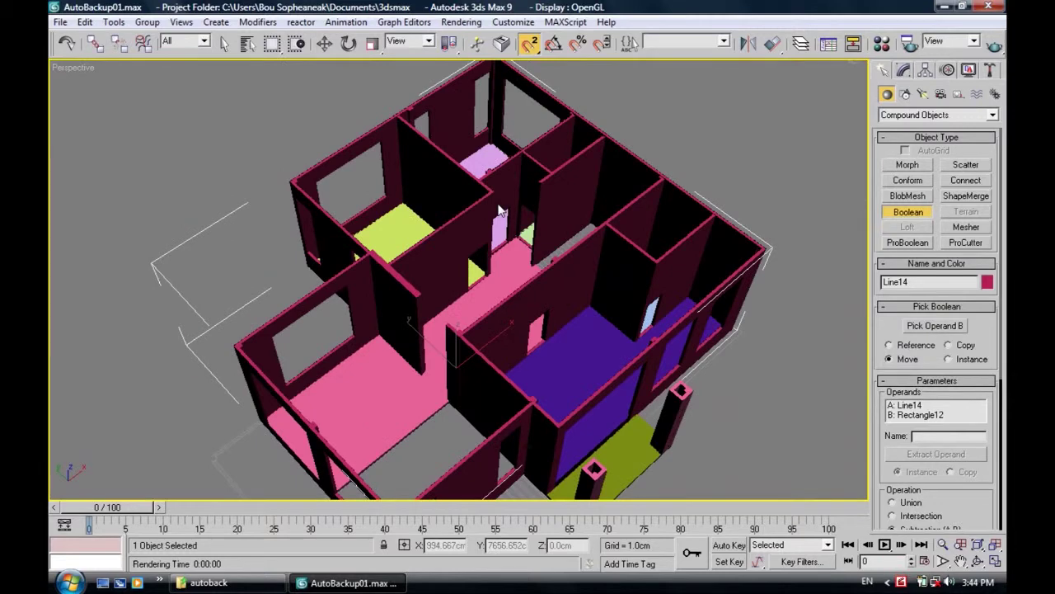
# Step: Orbit around the house to check the door openings, then exit the Boolean
pyautogui.scroll(5, 492, 239)
pyautogui.scroll(-3, 668, 247)
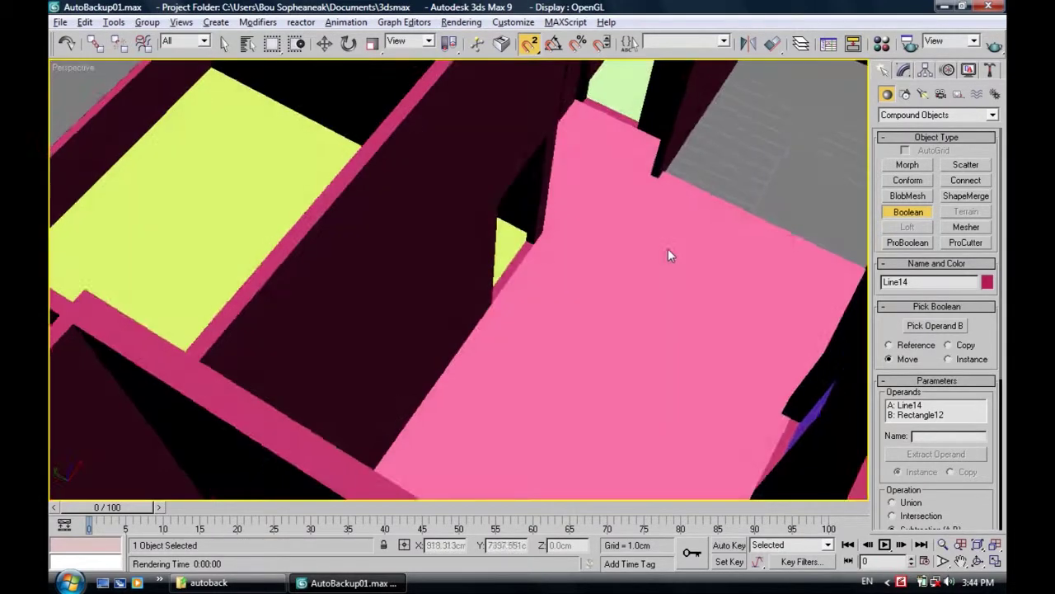
pyautogui.scroll(-10, 672, 235)
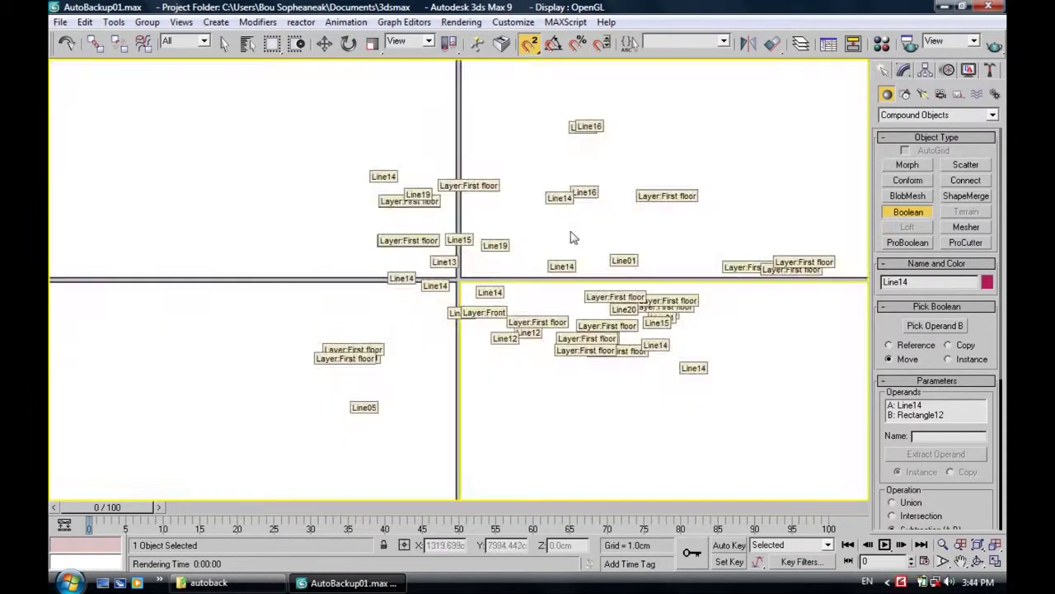
pyautogui.keyDown('alt'); pyautogui.moveTo(574, 223); pyautogui.dragTo(900, 186, button='middle'); pyautogui.keyUp('alt')
pyautogui.keyDown('alt'); pyautogui.moveTo(673, 262); pyautogui.dragTo(902, 191, button='middle'); pyautogui.keyUp('alt')
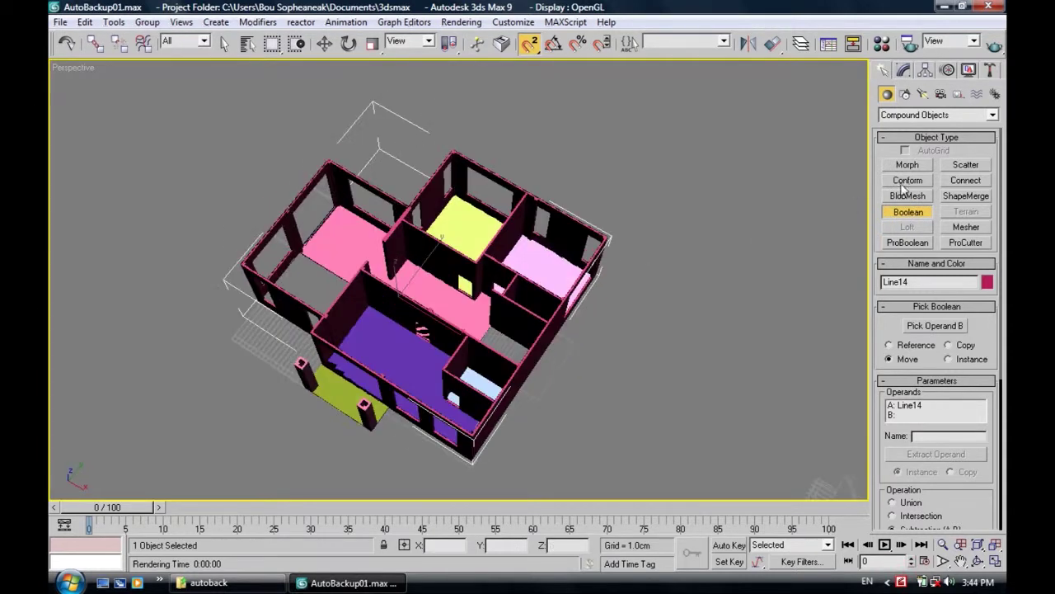
pyautogui.press('w')
pyautogui.scroll(3, 569, 236)
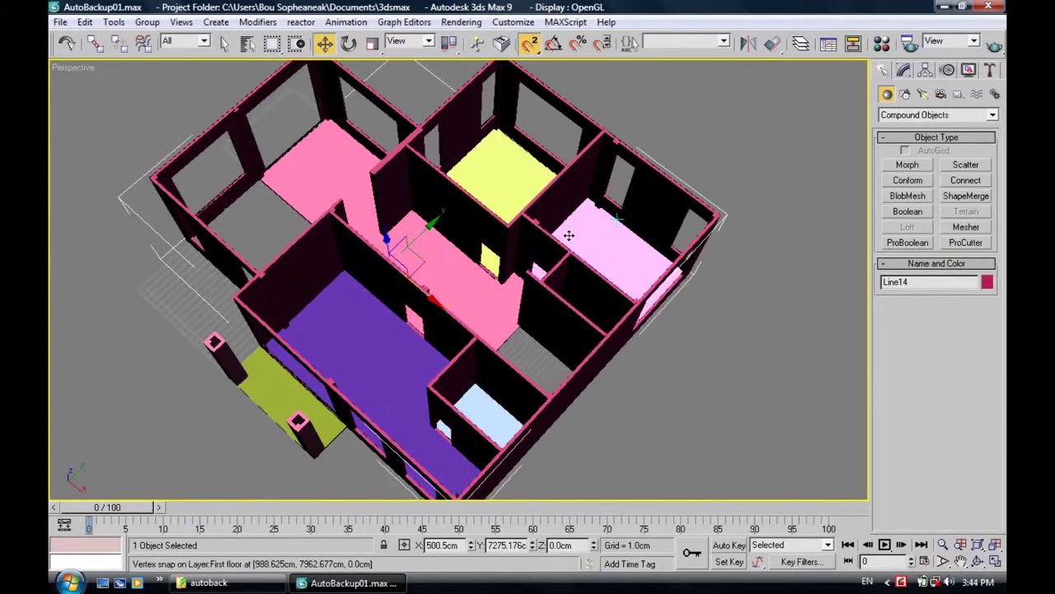
pyautogui.keyDown('alt'); pyautogui.moveTo(566, 236); pyautogui.dragTo(831, 109, button='middle'); pyautogui.keyUp('alt')
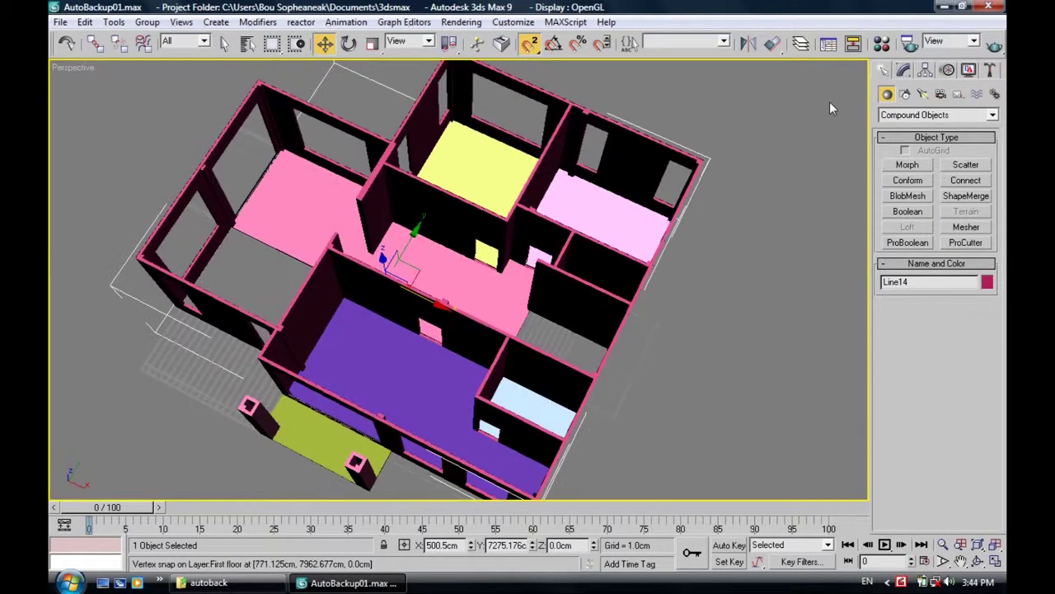
# Step: Quick-render the Perspective view, close the render, deselect, and orbit to the house front
pyautogui.click(982, 46)
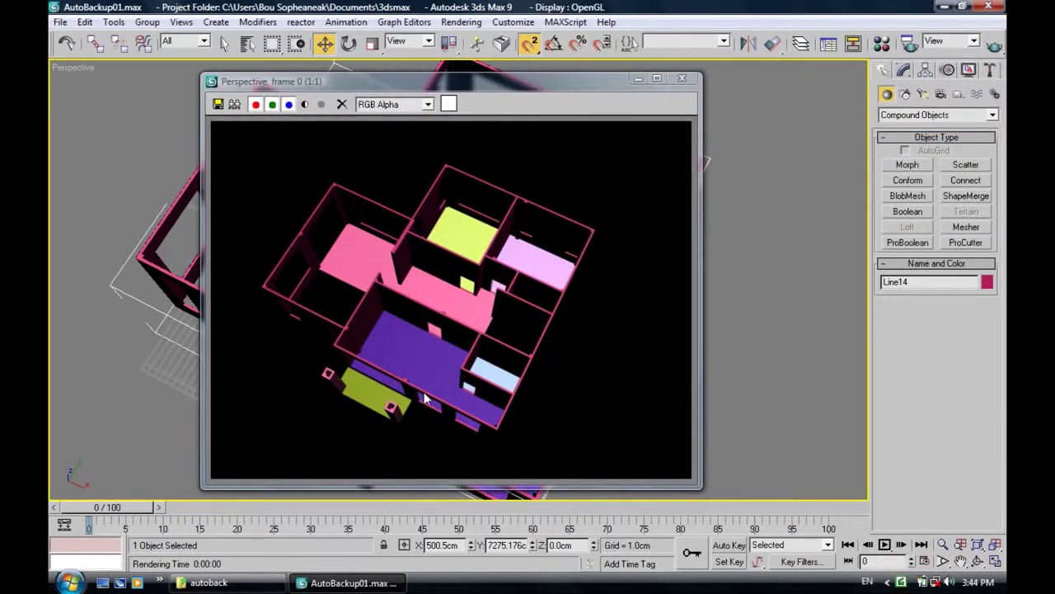
pyautogui.click(682, 78)
pyautogui.click(719, 249)
pyautogui.moveTo(719, 249)
pyautogui.keyDown('alt'); pyautogui.mouseDown(button='middle')
pyautogui.moveTo(594, 259)
pyautogui.moveTo(591, 286)
pyautogui.moveTo(618, 308)
pyautogui.moveTo(481, 257)
pyautogui.moveTo(541, 217)
pyautogui.moveTo(626, 113)
pyautogui.moveTo(648, 203)
pyautogui.moveTo(533, 255)
pyautogui.moveTo(450, 268)
pyautogui.moveTo(417, 295)
pyautogui.moveTo(438, 337)
pyautogui.moveTo(413, 283)
pyautogui.moveTo(439, 296)
pyautogui.moveTo(417, 285)
pyautogui.mouseUp(button='middle'); pyautogui.keyUp('alt')
pyautogui.scroll(2, 420, 286)
pyautogui.scroll(3, 425, 287)
pyautogui.scroll(-3, 425, 361)
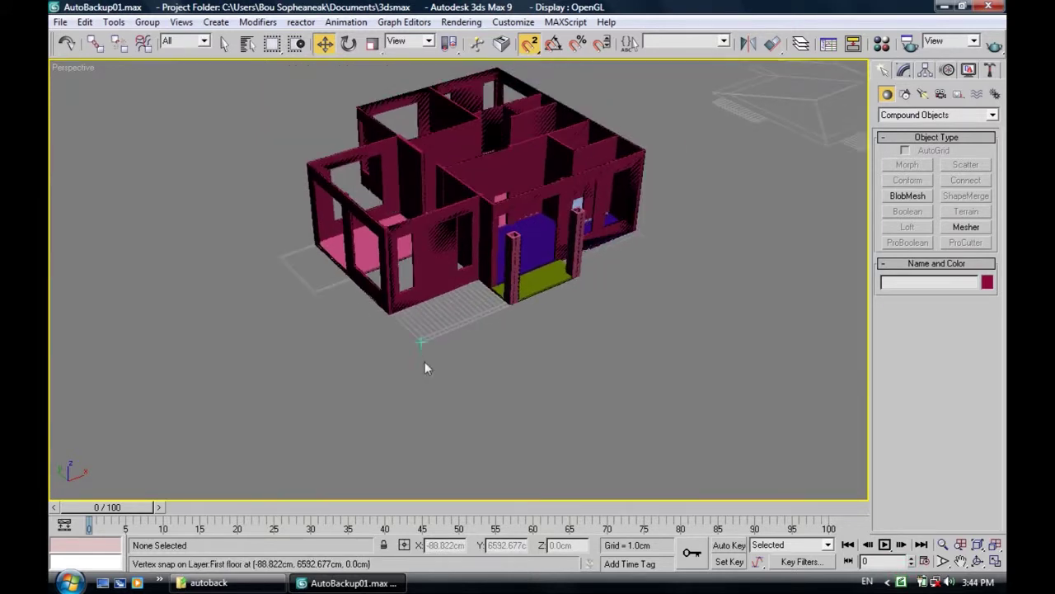
pyautogui.keyDown('alt'); pyautogui.moveTo(425, 361); pyautogui.dragTo(501, 344, button='middle'); pyautogui.keyUp('alt')
pyautogui.scroll(3, 379, 305)
pyautogui.scroll(2, 442, 283)
pyautogui.scroll(2, 446, 285)
pyautogui.scroll(1, 441, 309)
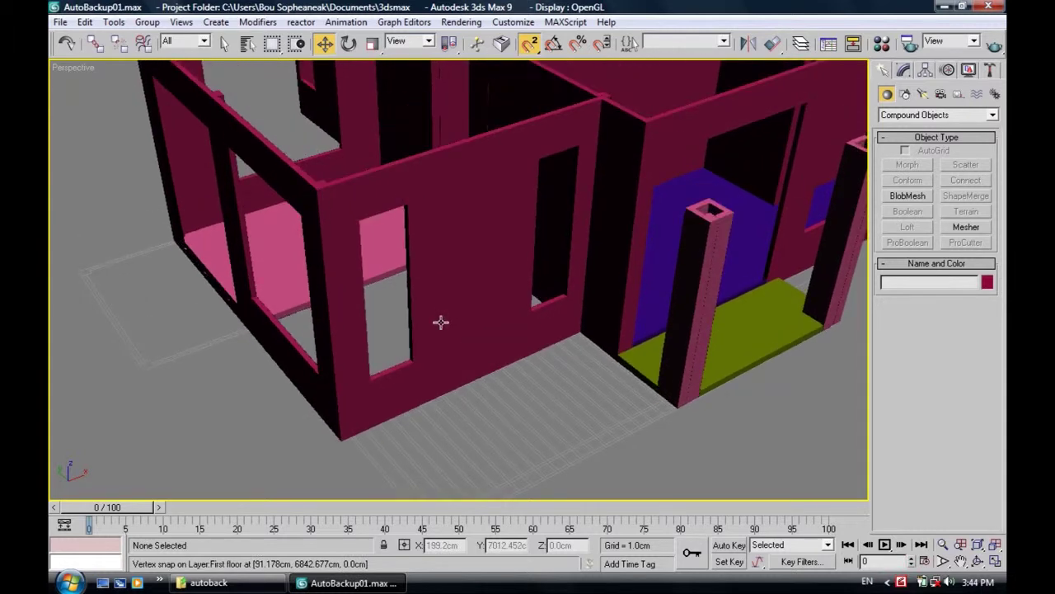
pyautogui.scroll(1, 454, 309)
pyautogui.moveTo(313, 342); pyautogui.dragTo(340, 339, button='middle')
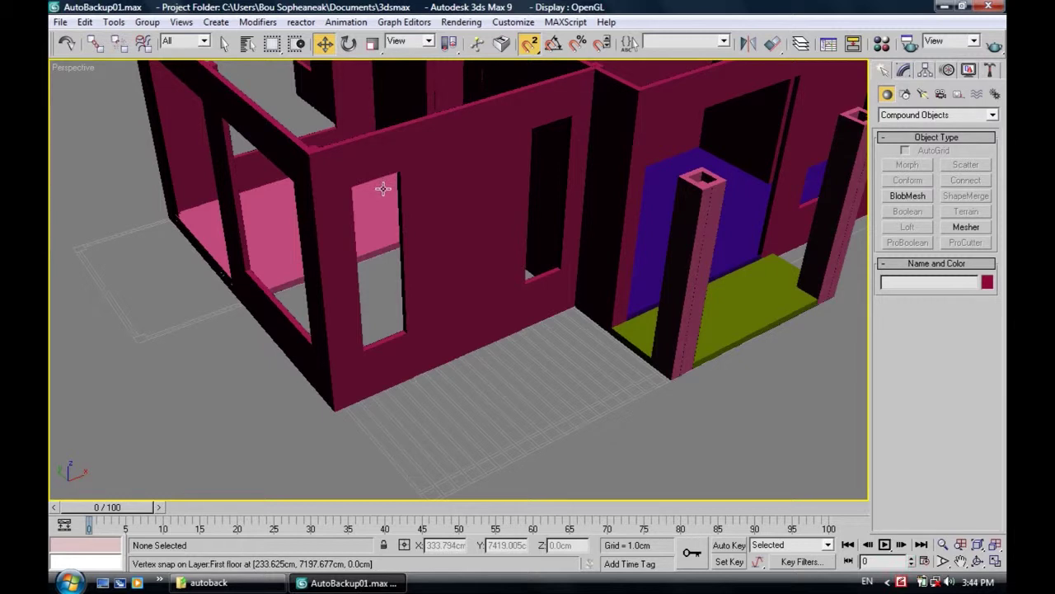
pyautogui.keyDown('alt'); pyautogui.moveTo(378, 255); pyautogui.dragTo(409, 272, button='middle'); pyautogui.keyUp('alt')
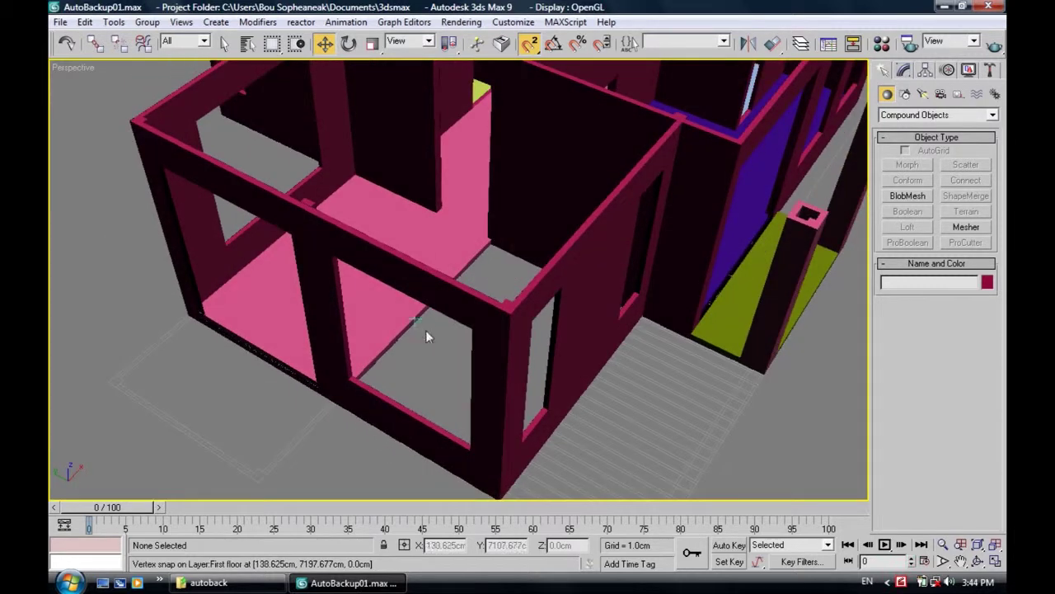
pyautogui.scroll(-1, 442, 373)
pyautogui.scroll(-1, 436, 381)
pyautogui.scroll(-1, 444, 382)
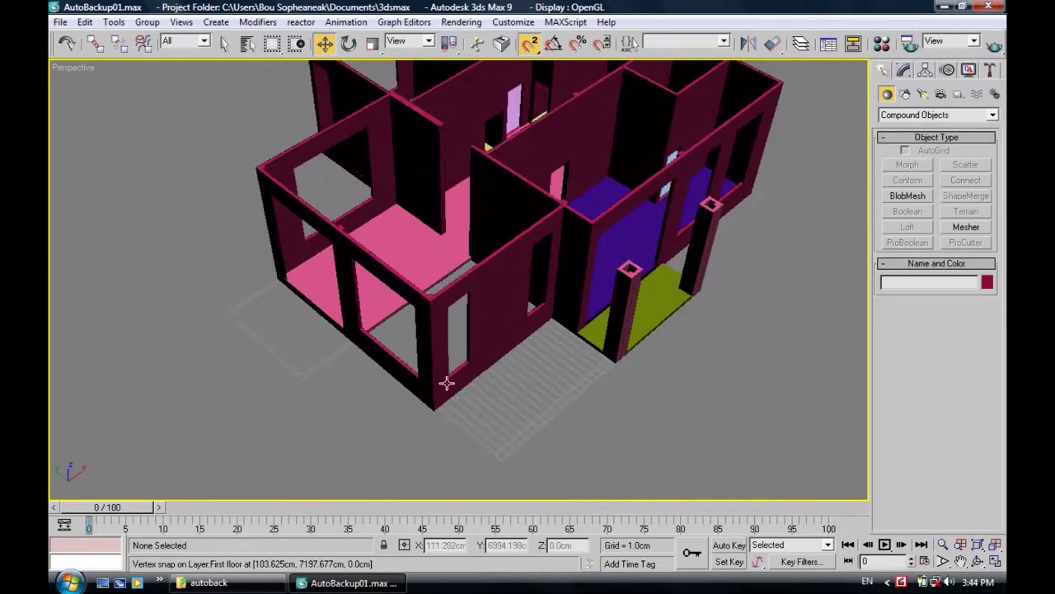
pyautogui.moveTo(447, 384); pyautogui.dragTo(446, 311, button='middle')
pyautogui.scroll(1, 441, 305)
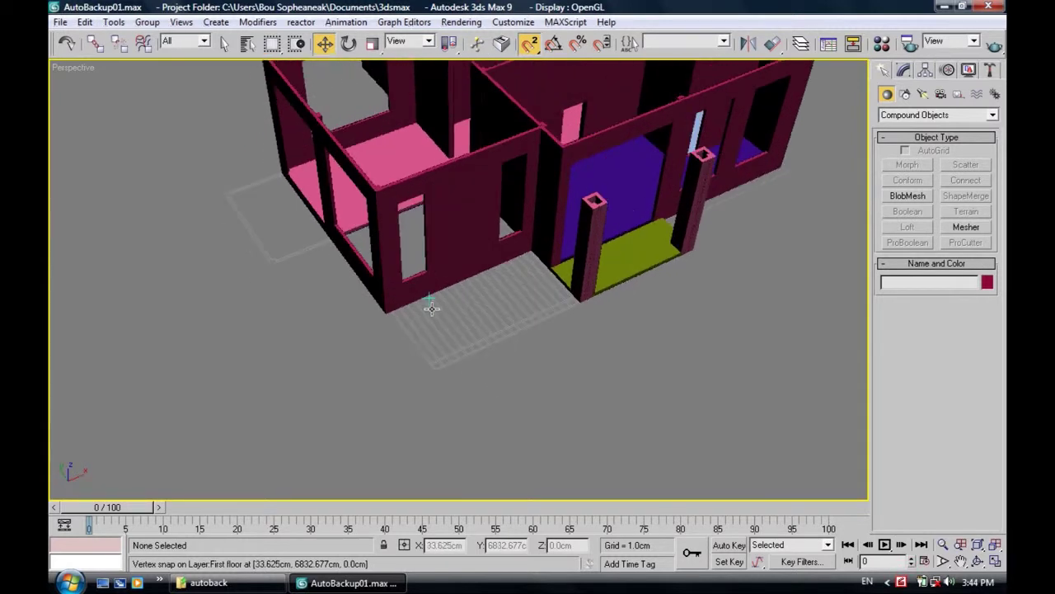
pyautogui.scroll(1, 484, 325)
pyautogui.scroll(2, 478, 356)
pyautogui.scroll(-1, 477, 356)
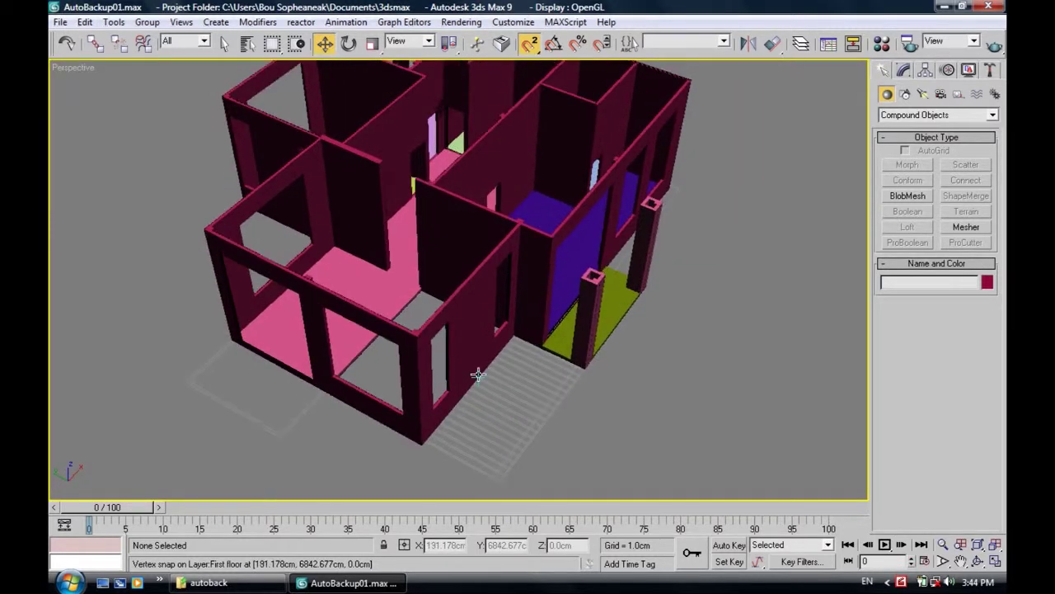
pyautogui.scroll(-1, 470, 358)
pyautogui.scroll(-1, 461, 361)
pyautogui.scroll(-1, 453, 363)
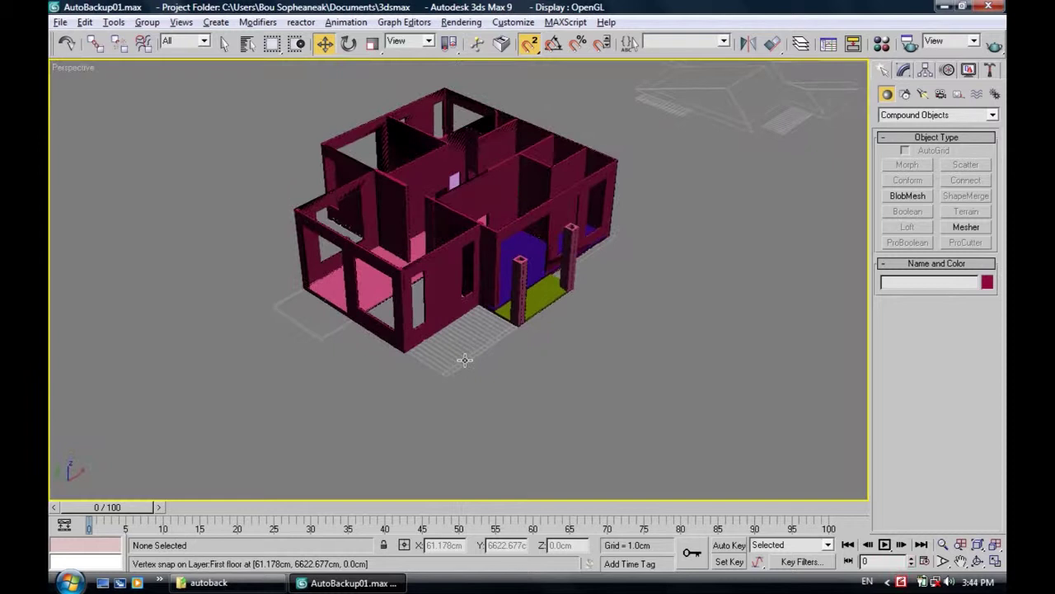
pyautogui.scroll(2, 468, 356)
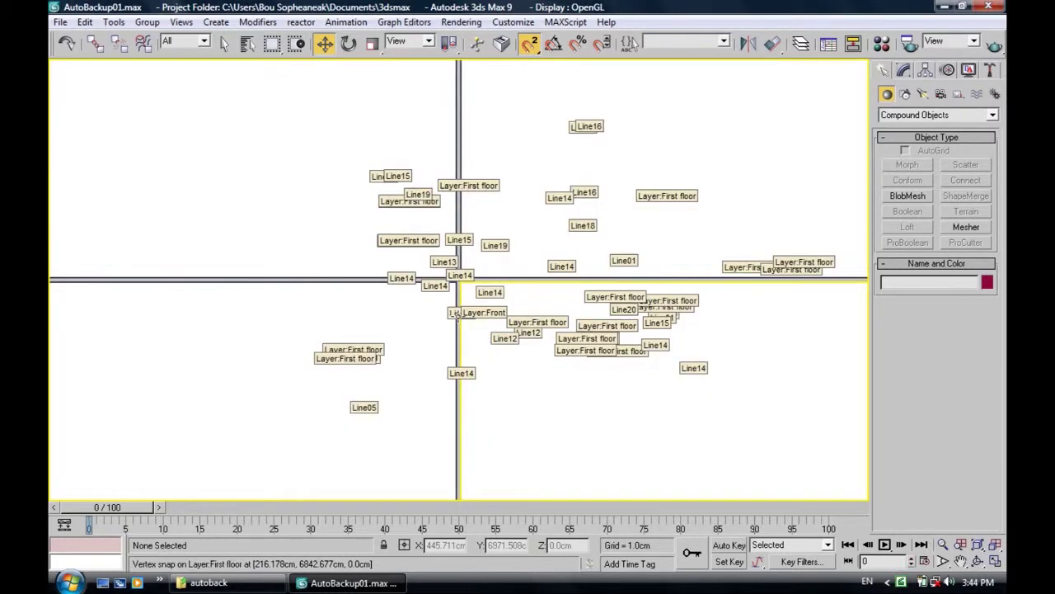
pyautogui.scroll(-4, 455, 377)
pyautogui.scroll(-2, 450, 374)
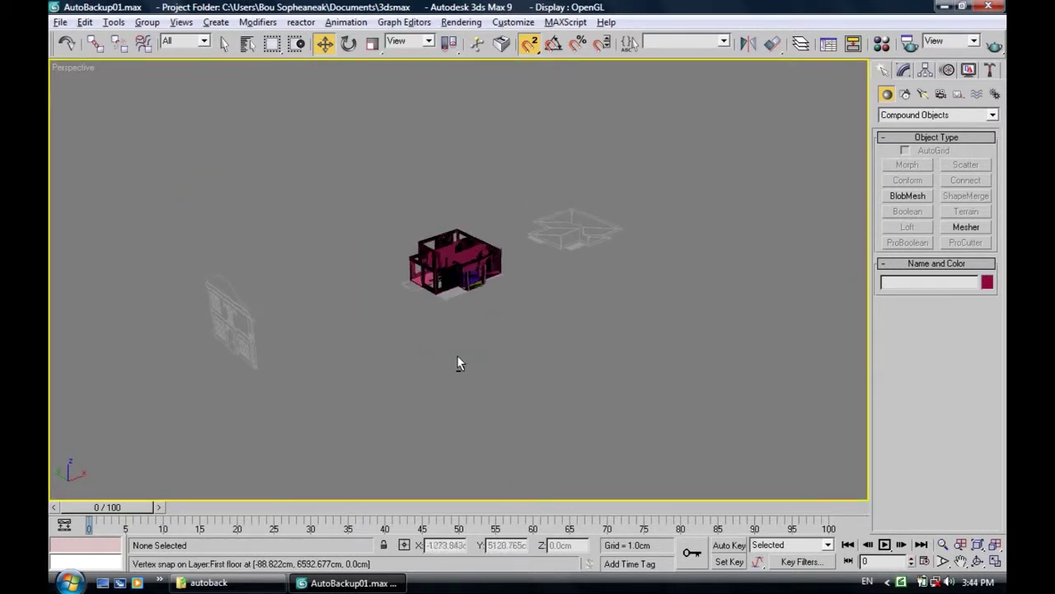
pyautogui.scroll(-2, 459, 361)
pyautogui.scroll(3, 418, 391)
pyautogui.scroll(2, 553, 201)
pyautogui.scroll(-5, 461, 353)
pyautogui.moveTo(460, 345); pyautogui.dragTo(467, 365, button='middle')
pyautogui.scroll(4, 468, 365)
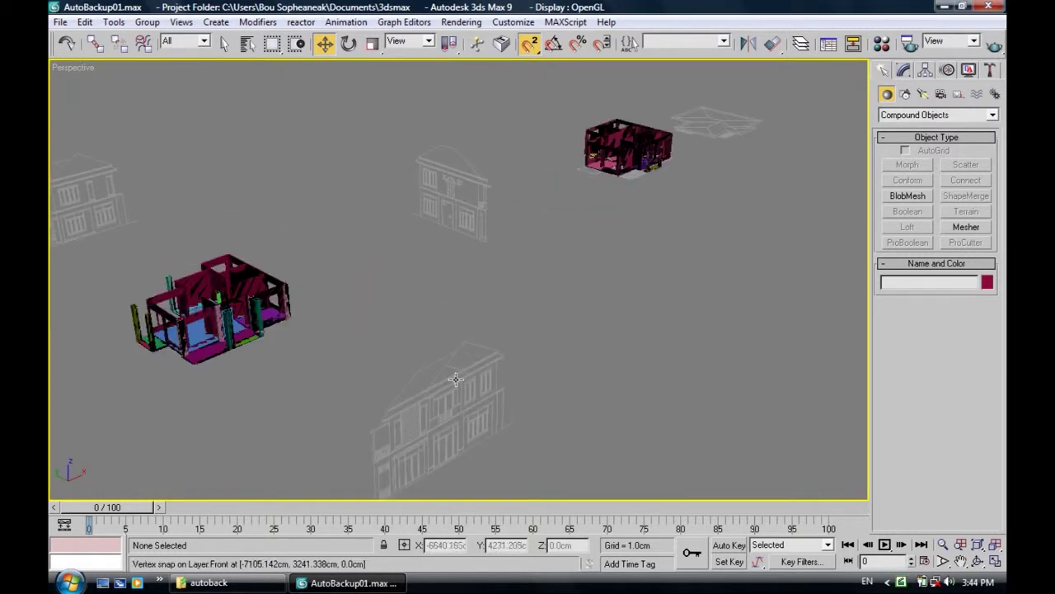
pyautogui.moveTo(670, 199)
pyautogui.mouseDown(button='middle')
pyautogui.moveTo(546, 336)
pyautogui.moveTo(419, 228)
pyautogui.moveTo(432, 266)
pyautogui.moveTo(482, 246)
pyautogui.mouseUp(button='middle')
pyautogui.scroll(3, 547, 336)
pyautogui.scroll(2, 546, 309)
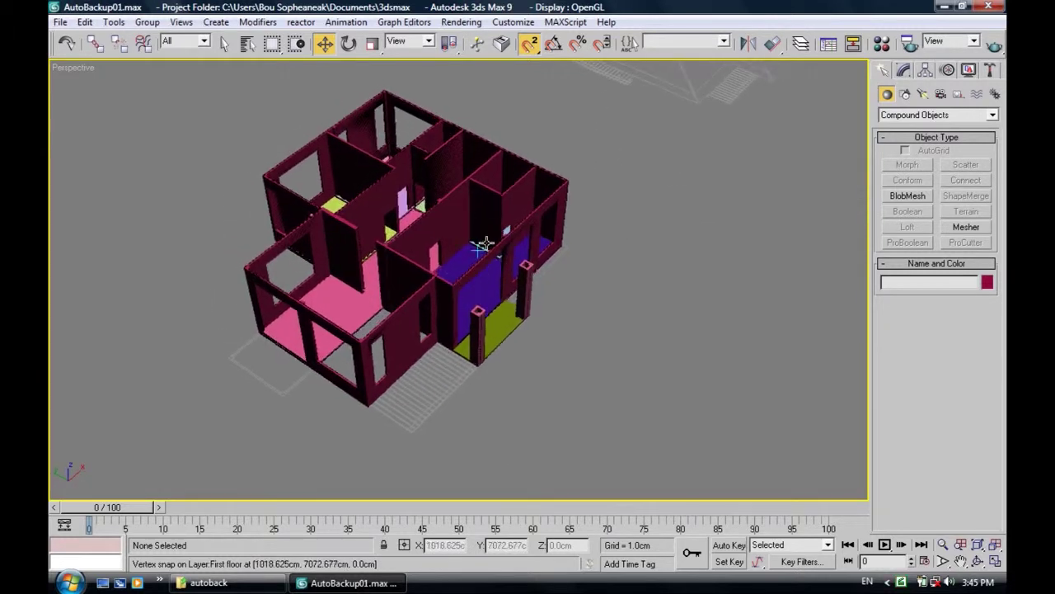